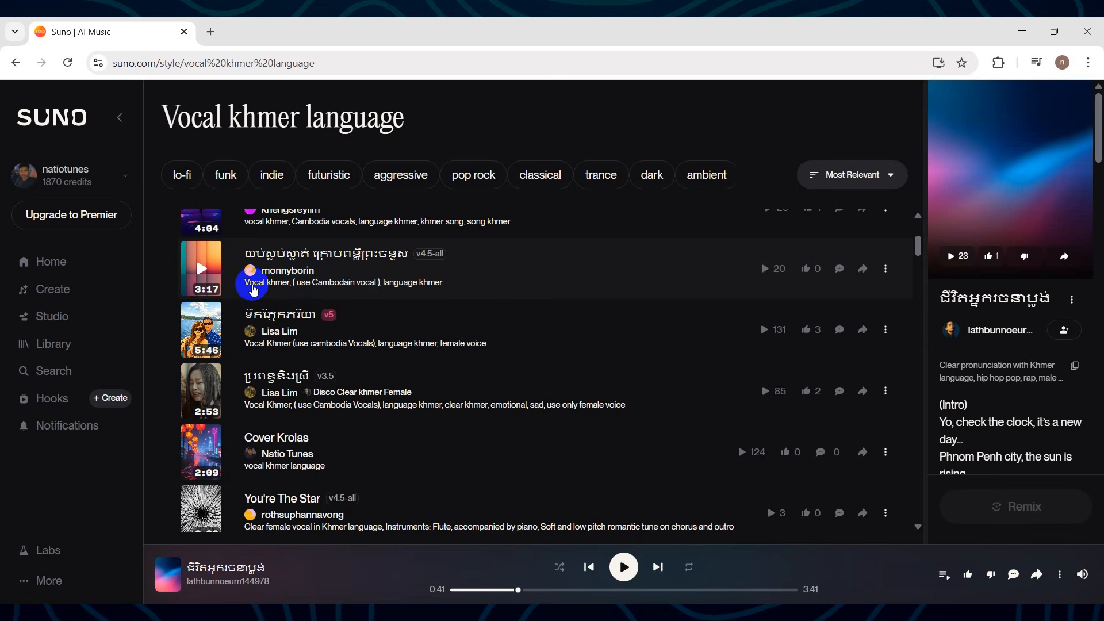
Preview the 3:17 Khmer song from about 0:28 and again from about 0:46, and view its lyrics.
left_click(193, 275)
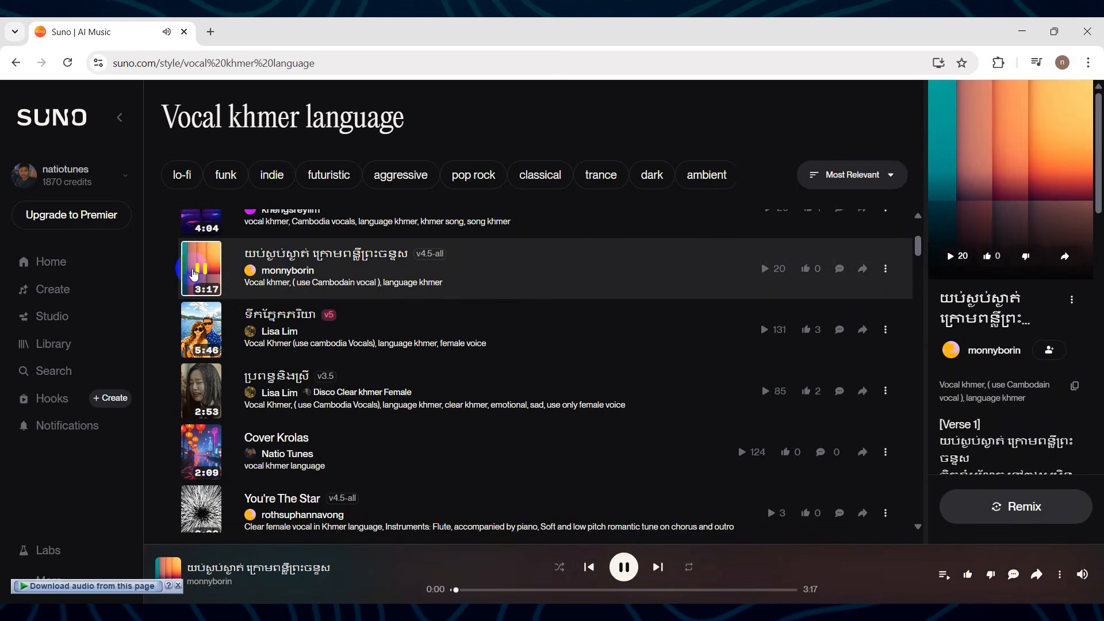
left_click(500, 592)
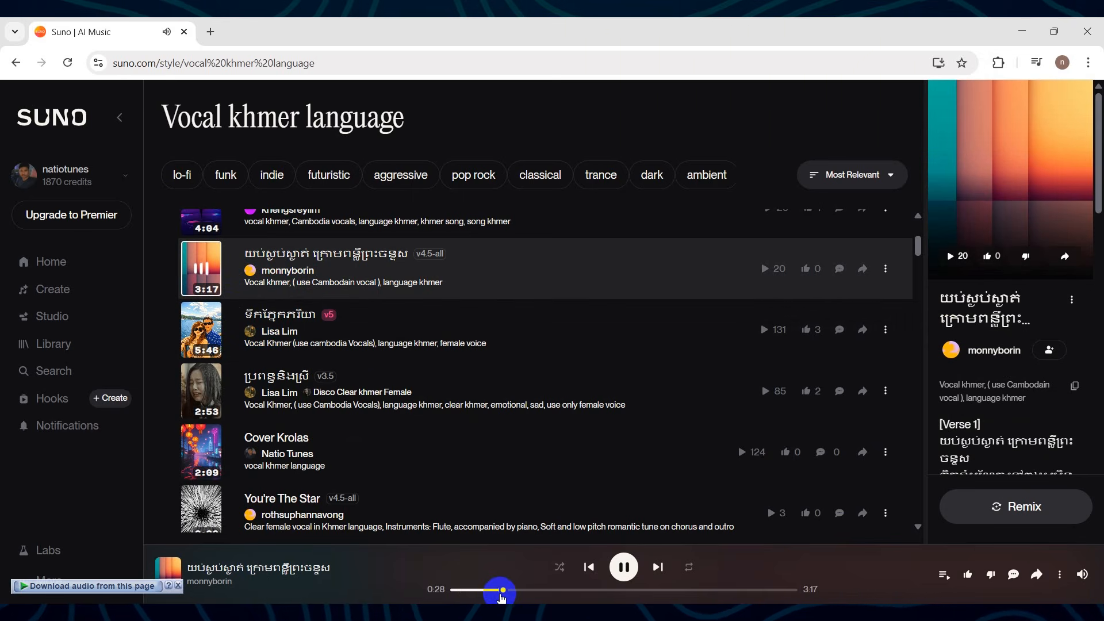
left_click(532, 592)
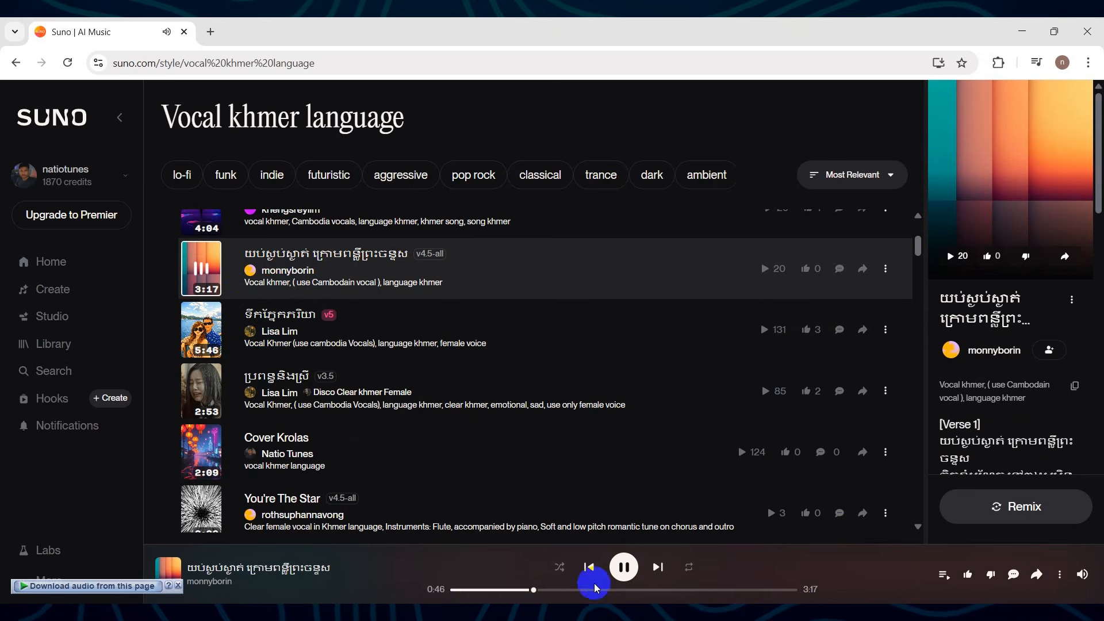
scroll(1020, 436, "down", 3)
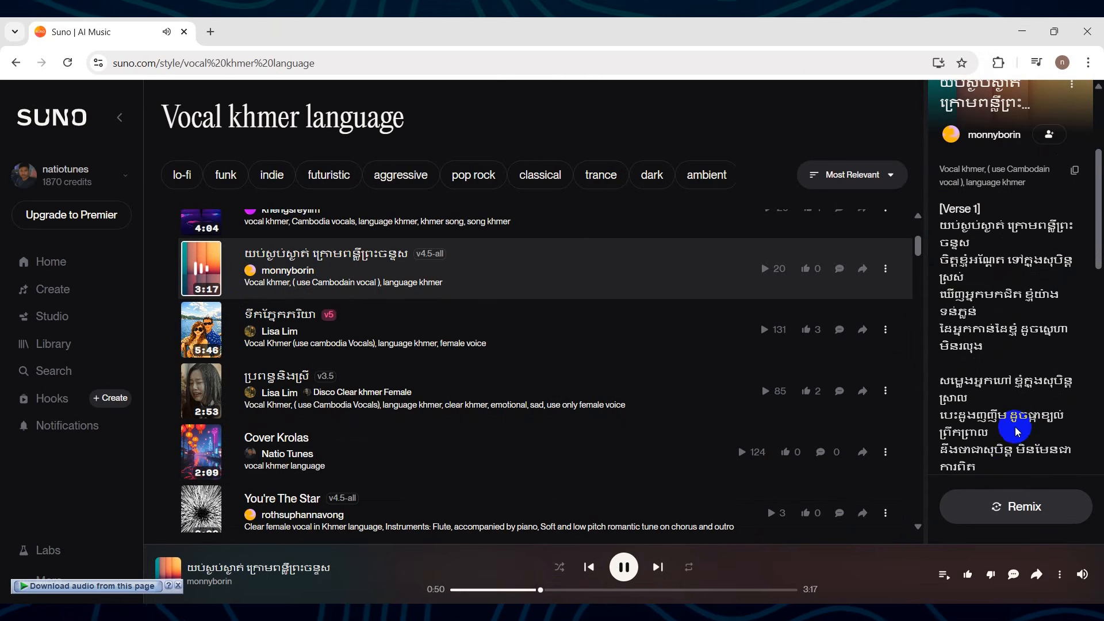
left_click(624, 567)
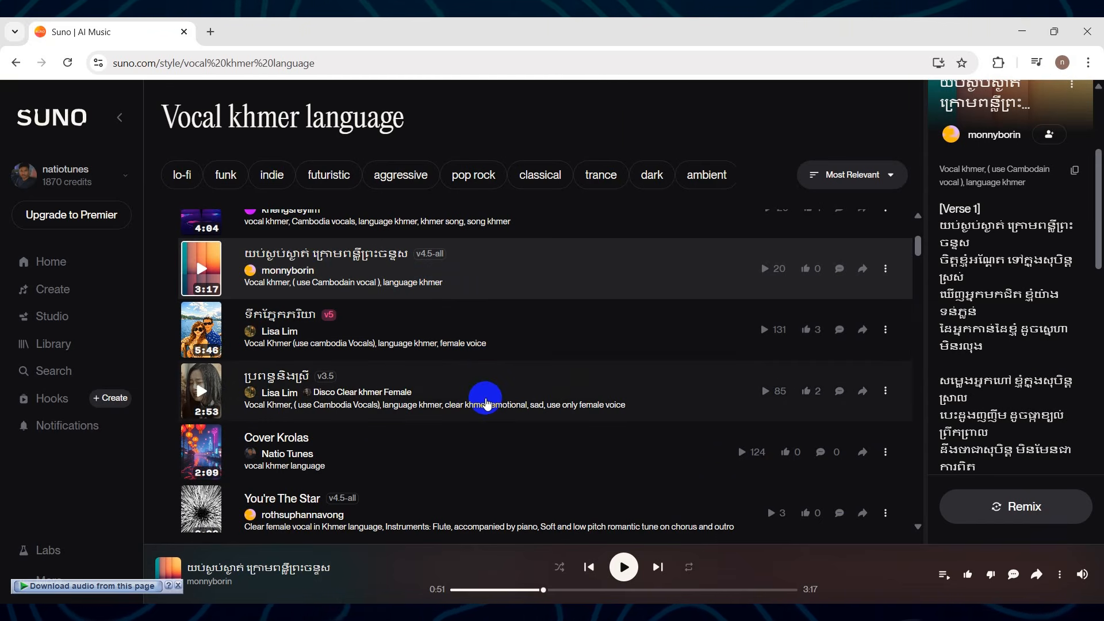
Browse the Vocal khmer language song list and examine the style prompts written under the songs.
scroll(486, 401, "down", 2)
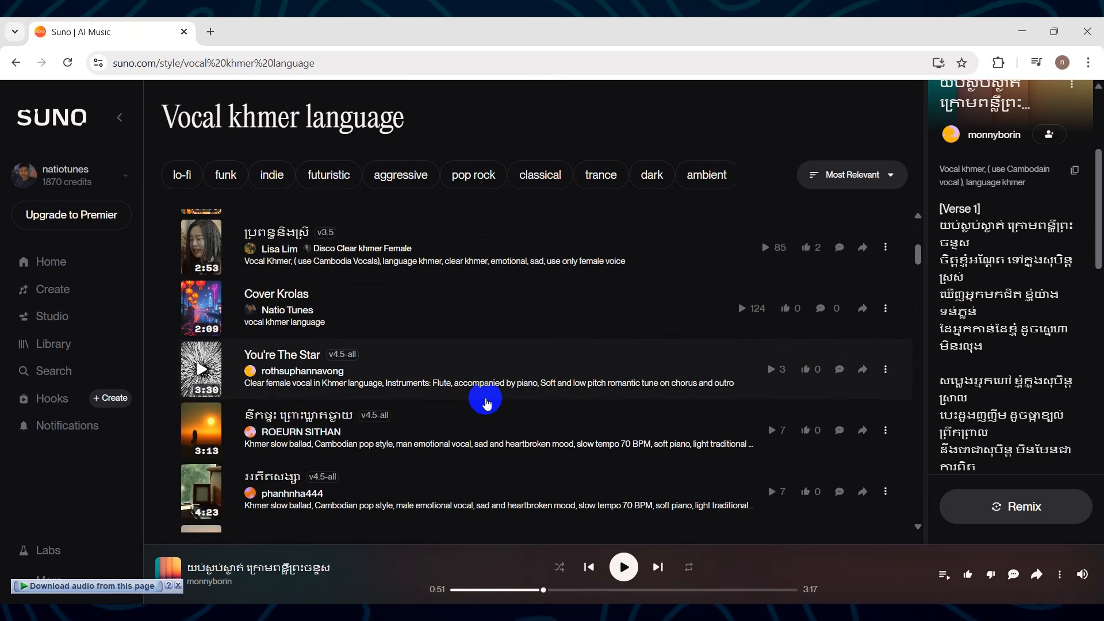
scroll(486, 401, "down", 6)
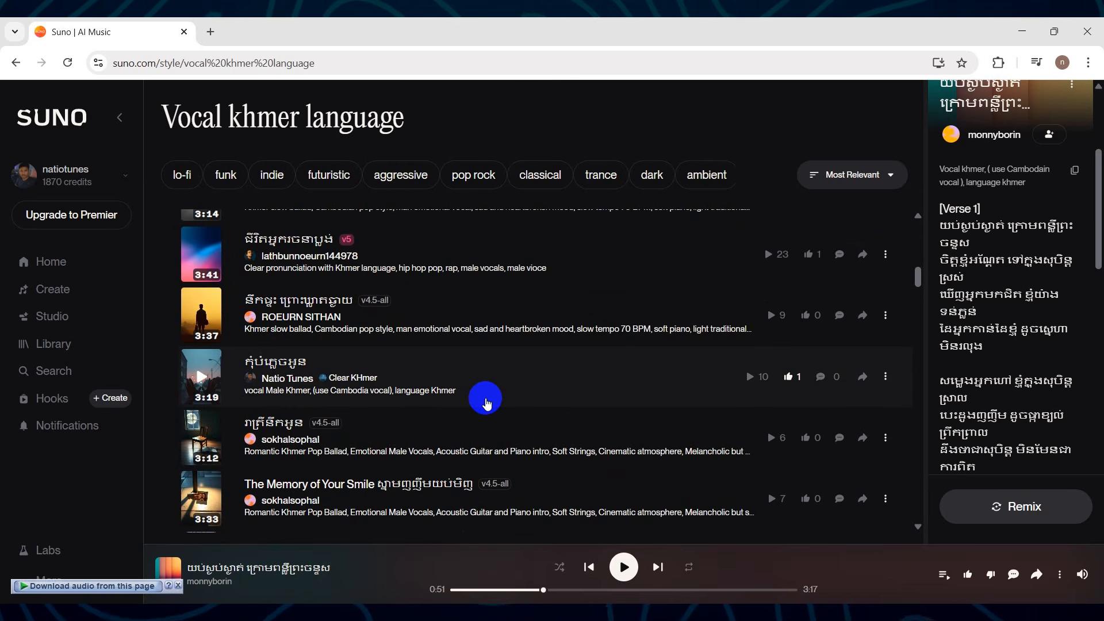
scroll(486, 401, "up", 2)
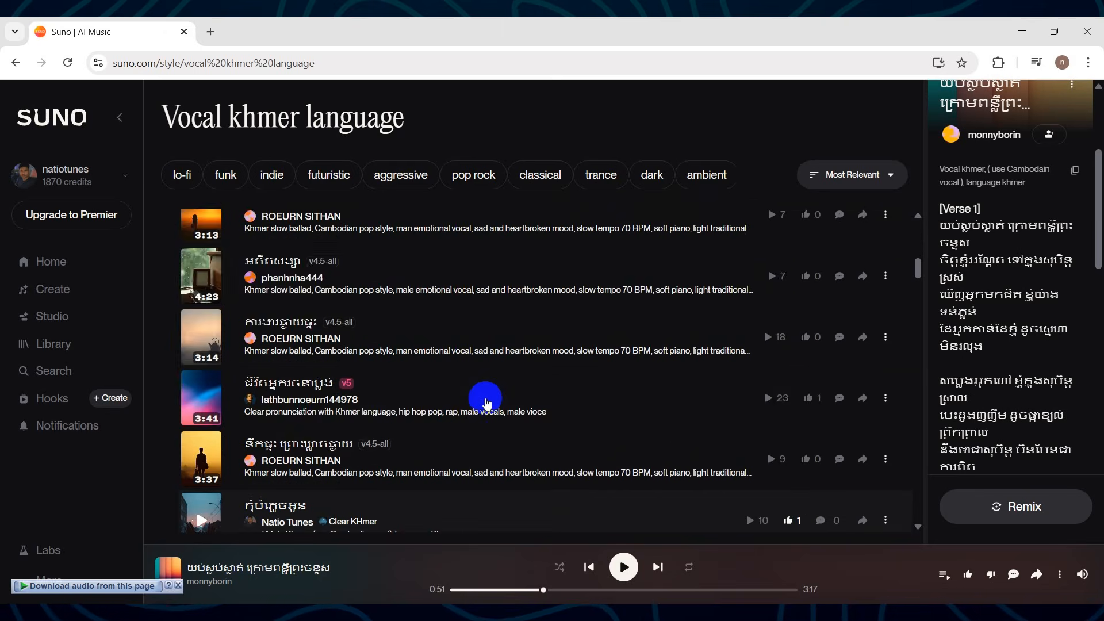
scroll(486, 401, "up", 4)
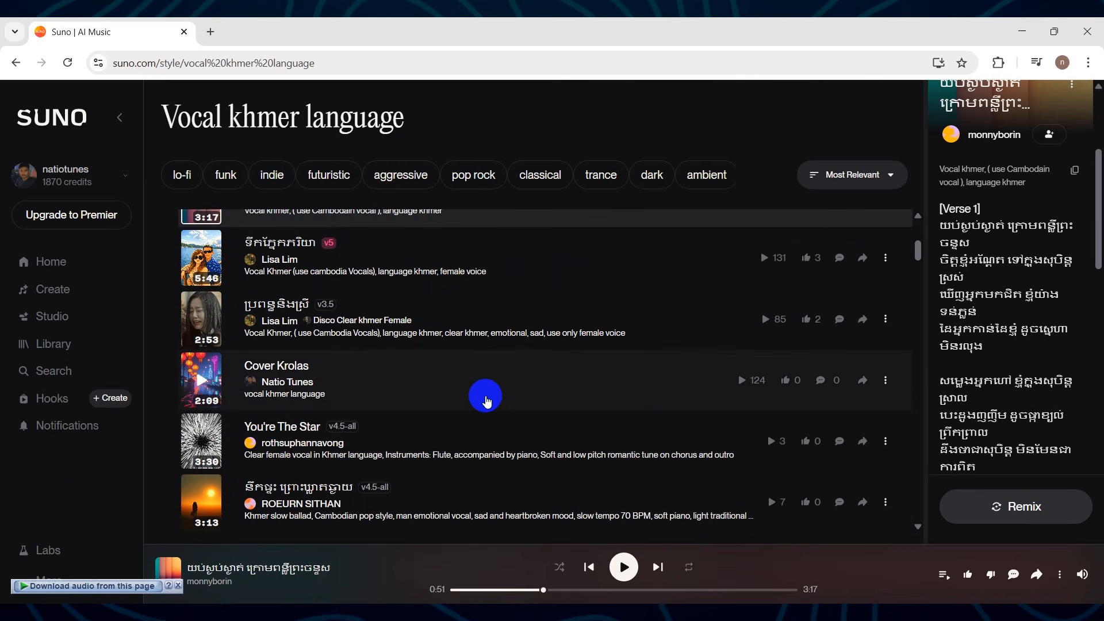
scroll(486, 401, "up", 2)
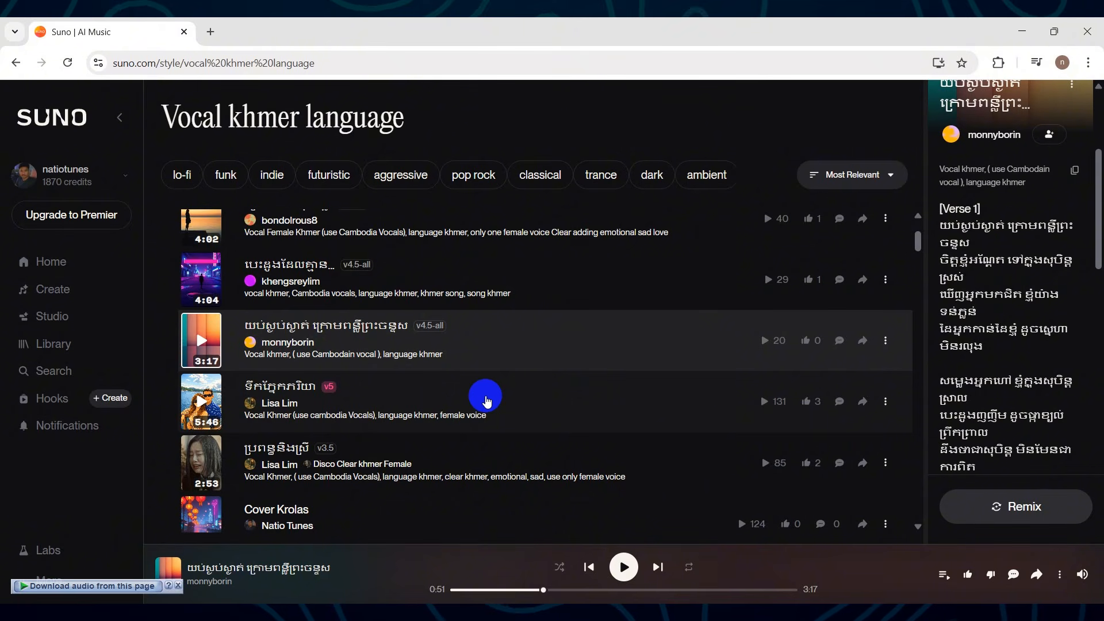
scroll(486, 400, "up", 2)
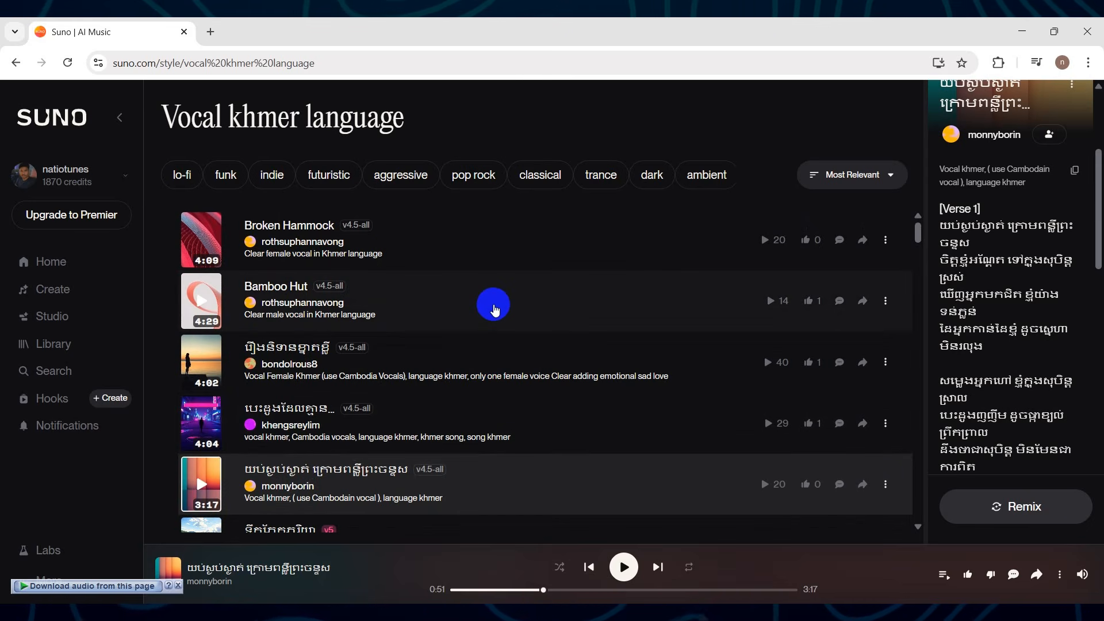
scroll(495, 309, "down", 1)
scroll(494, 309, "down", 1)
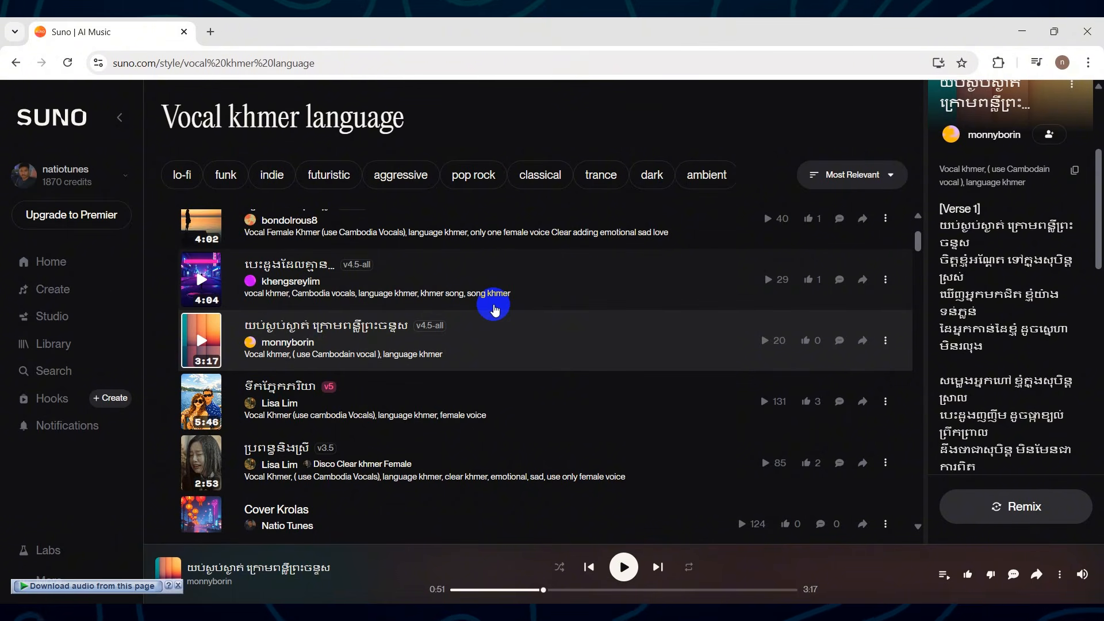
scroll(494, 309, "down", 10)
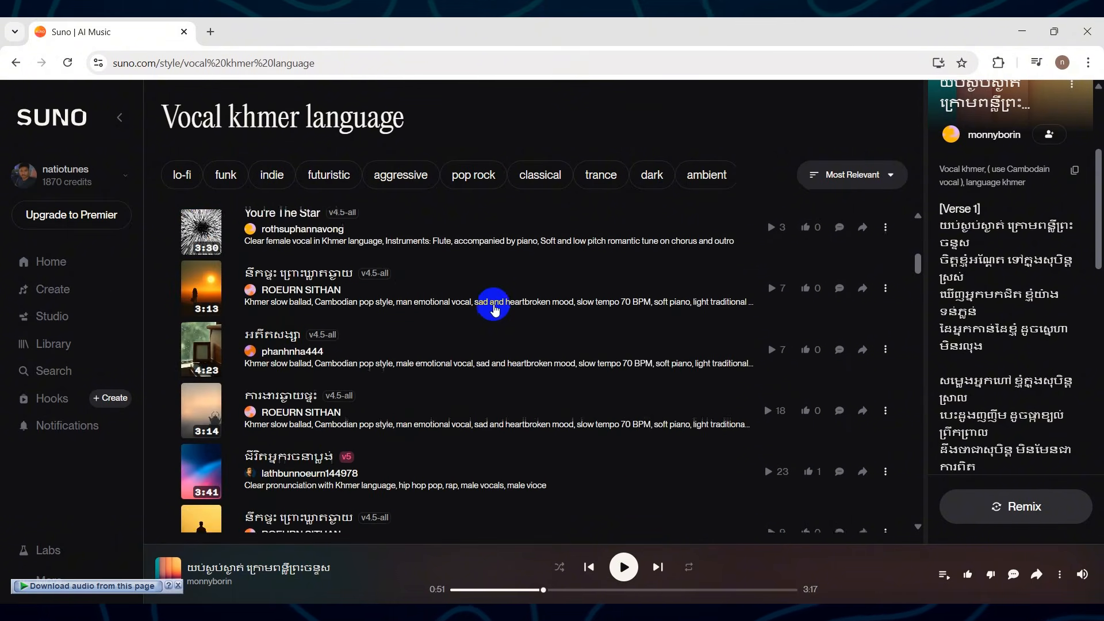
scroll(494, 310, "down", 3)
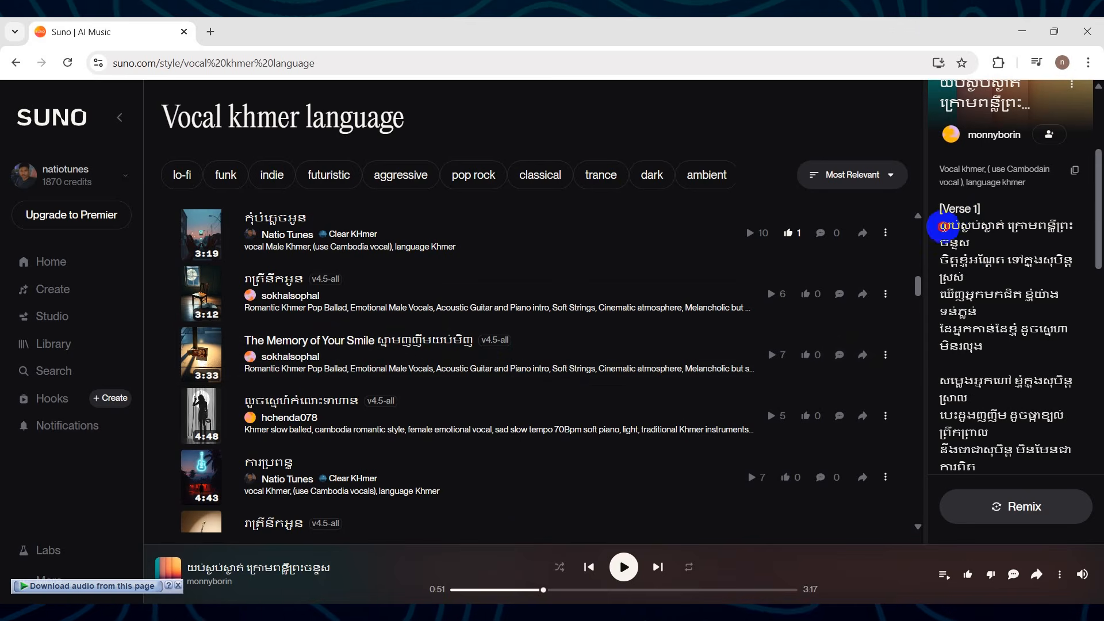
Examine how the Khmer lyrics under Verse 1 are laid out, highlighting the lines of its stanzas.
left_click_drag(942, 226, 1081, 271)
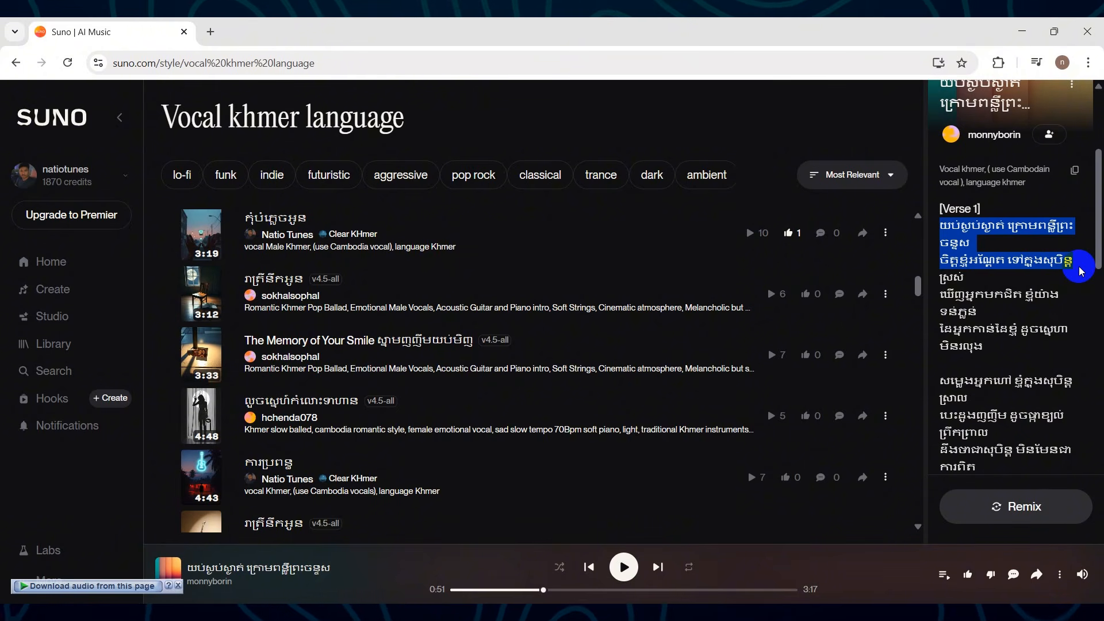
left_click(954, 244)
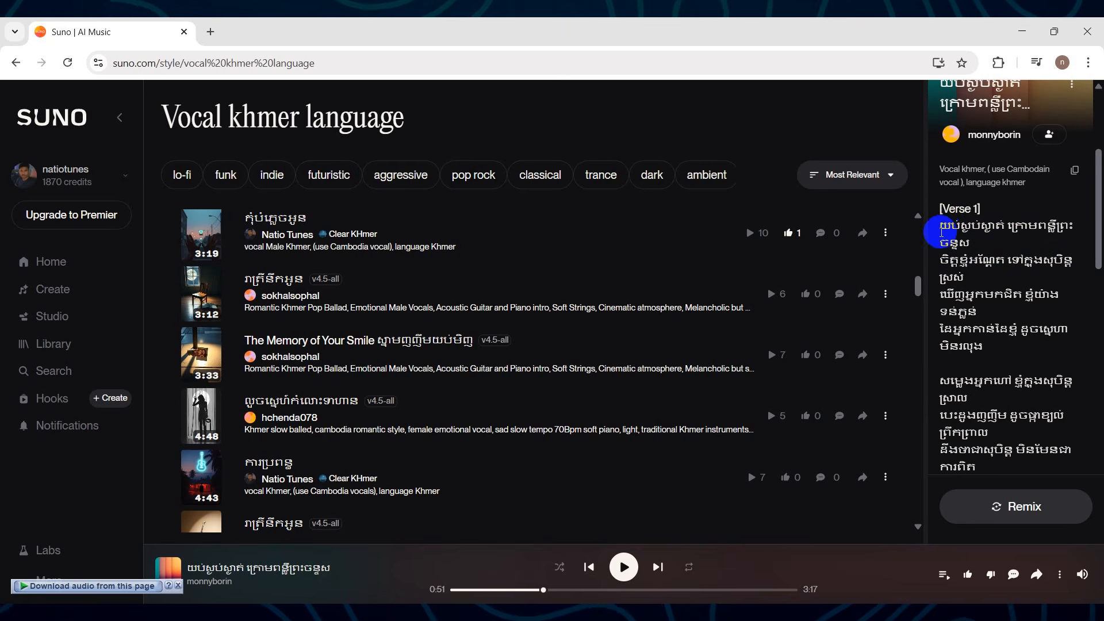
left_click_drag(949, 229, 1073, 395)
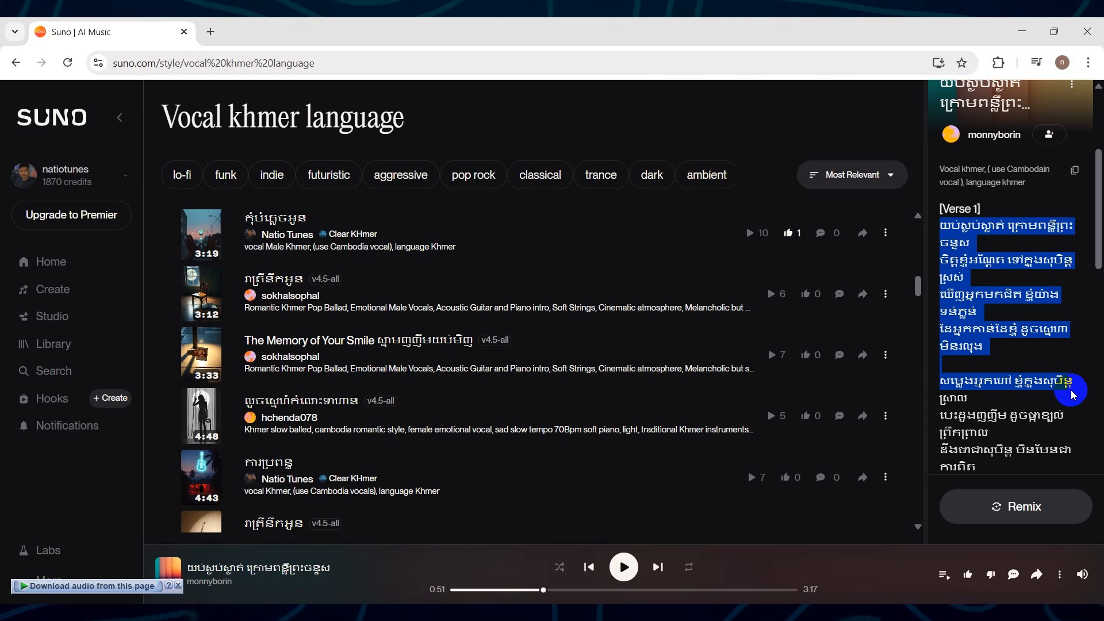
left_click(990, 293)
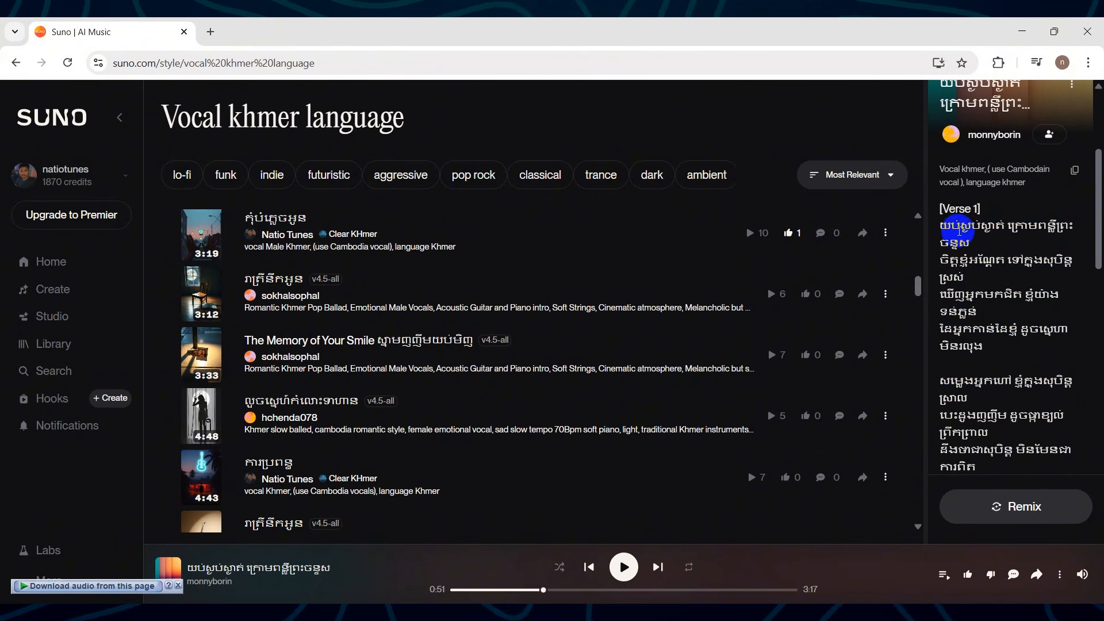
left_click_drag(940, 221, 1039, 393)
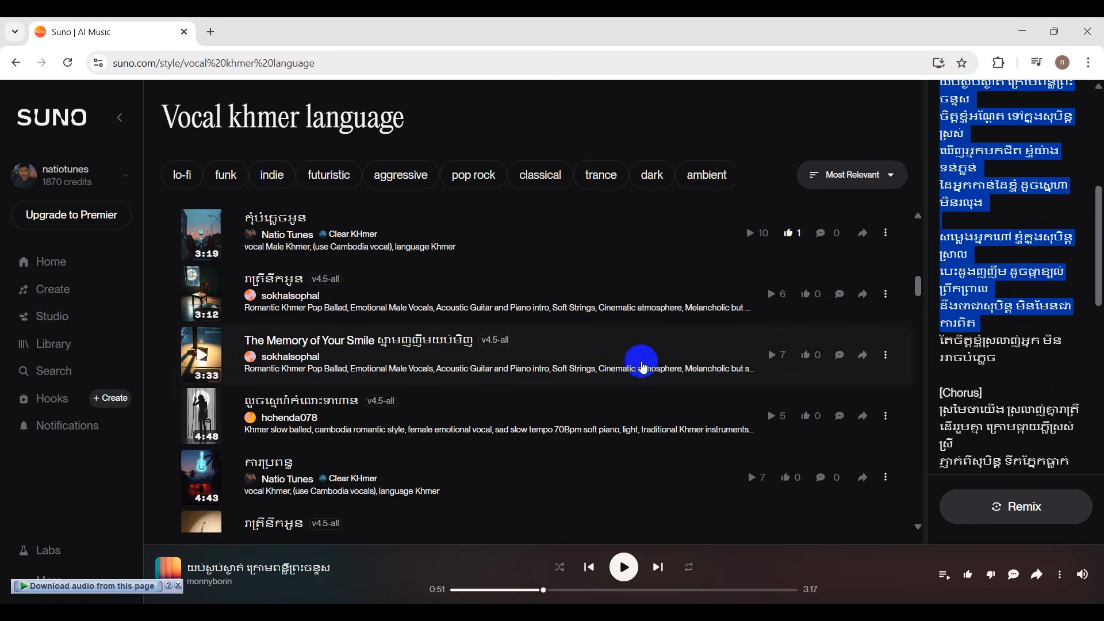
Open the song creation page and paste "vocal Male Khmer, (use Cambodia vocal), language Khmer" as the style.
left_click(60, 270)
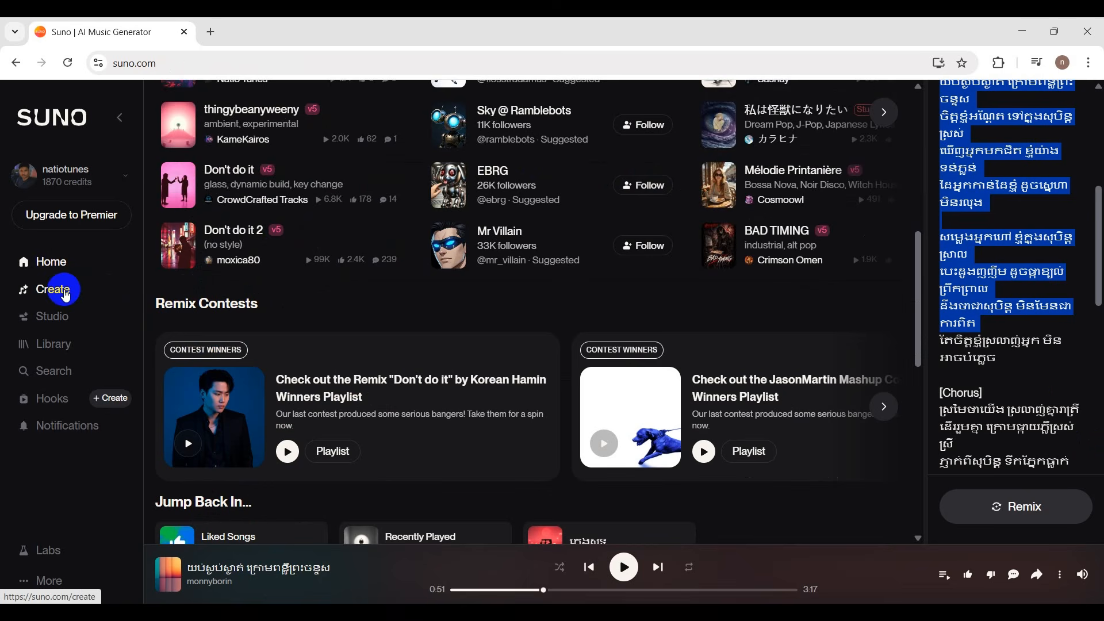
left_click(65, 295)
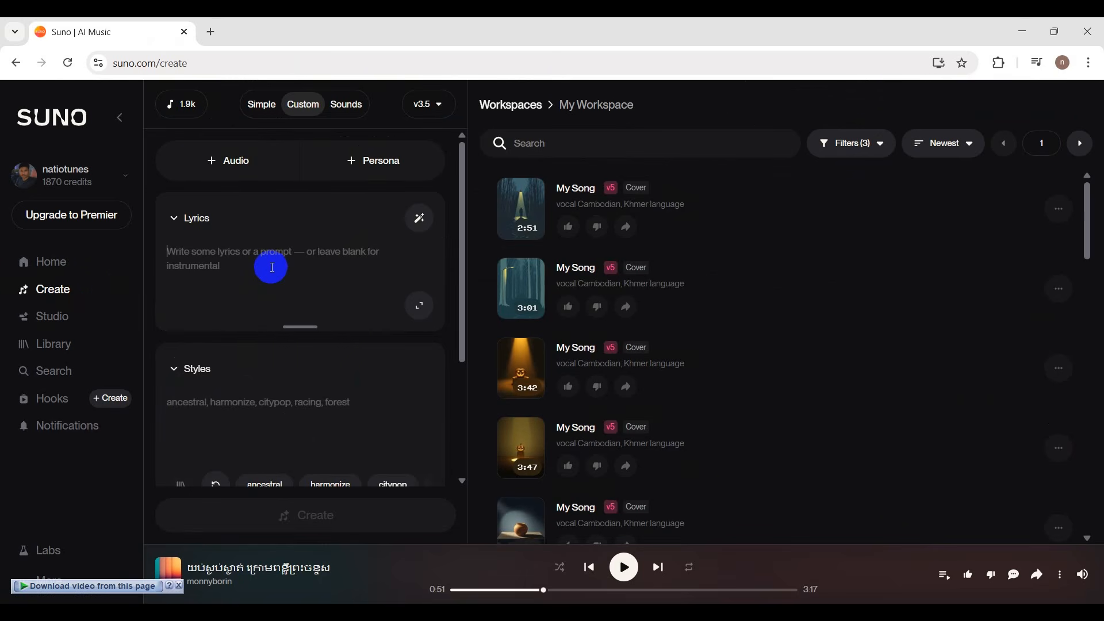
left_click(228, 398)
right_click(271, 416)
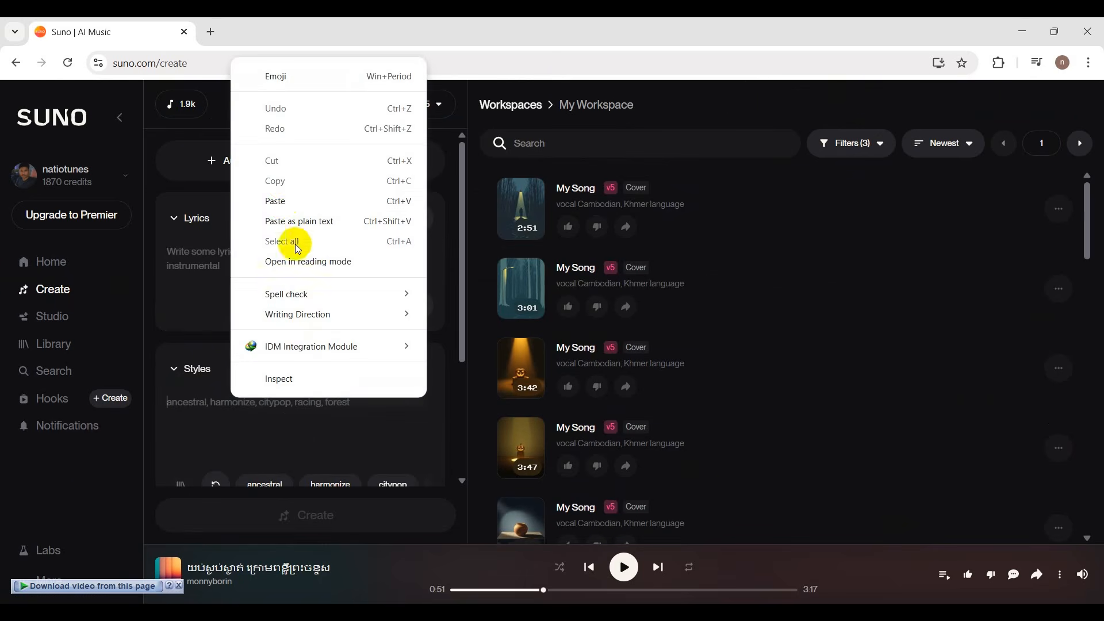
left_click(278, 202)
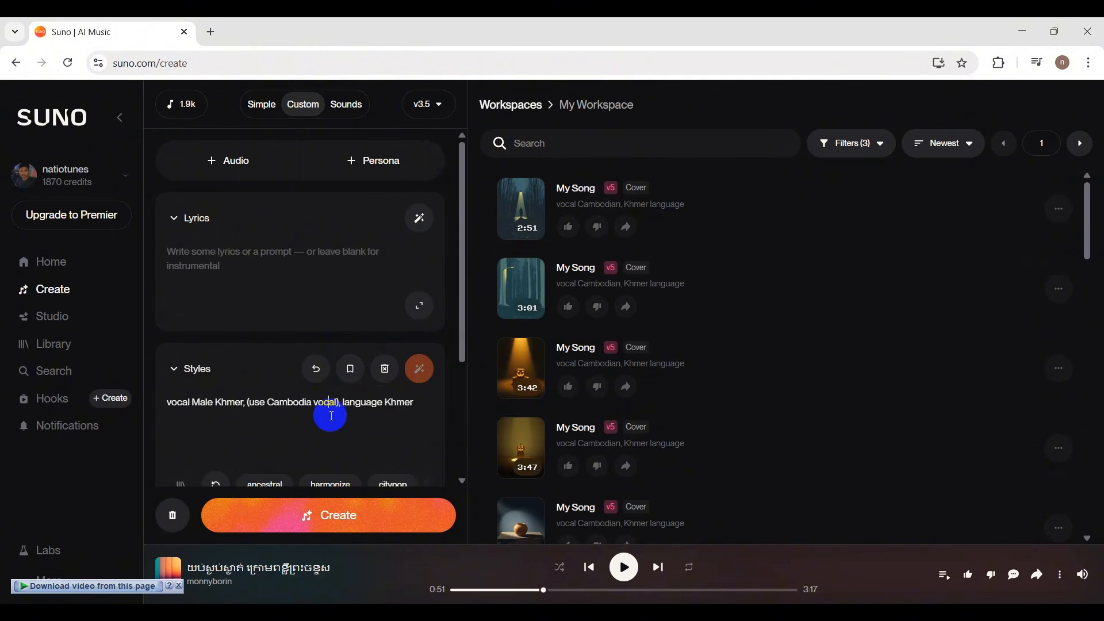
Copy the lyrics of the 2:51 My Song from the workspace into the new song's Lyrics field and enlarge that field.
left_click(521, 212)
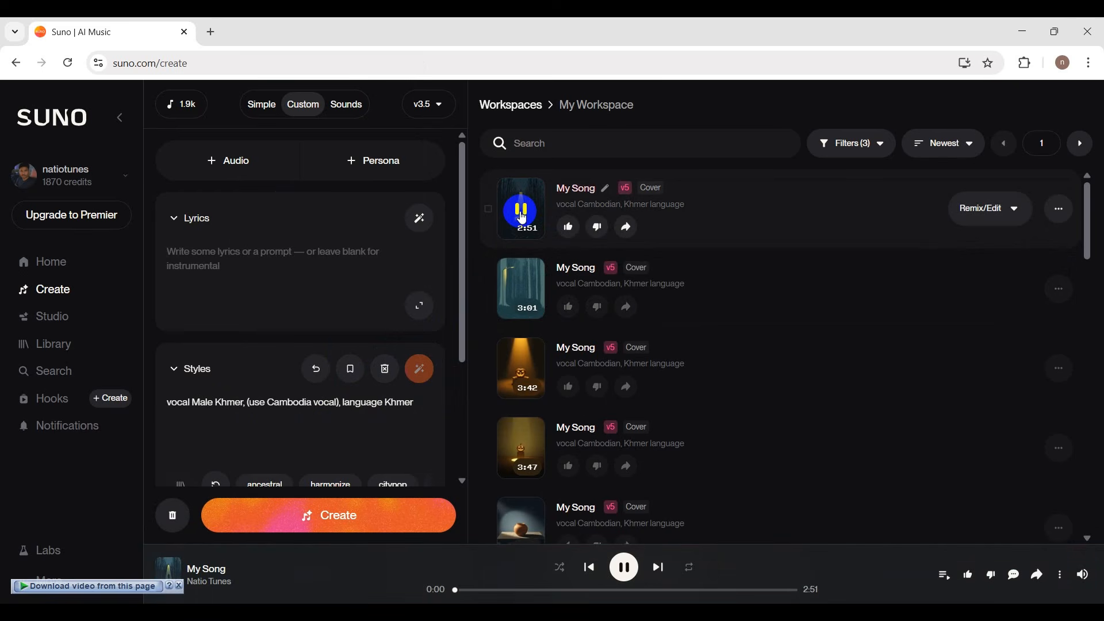
left_click(800, 201)
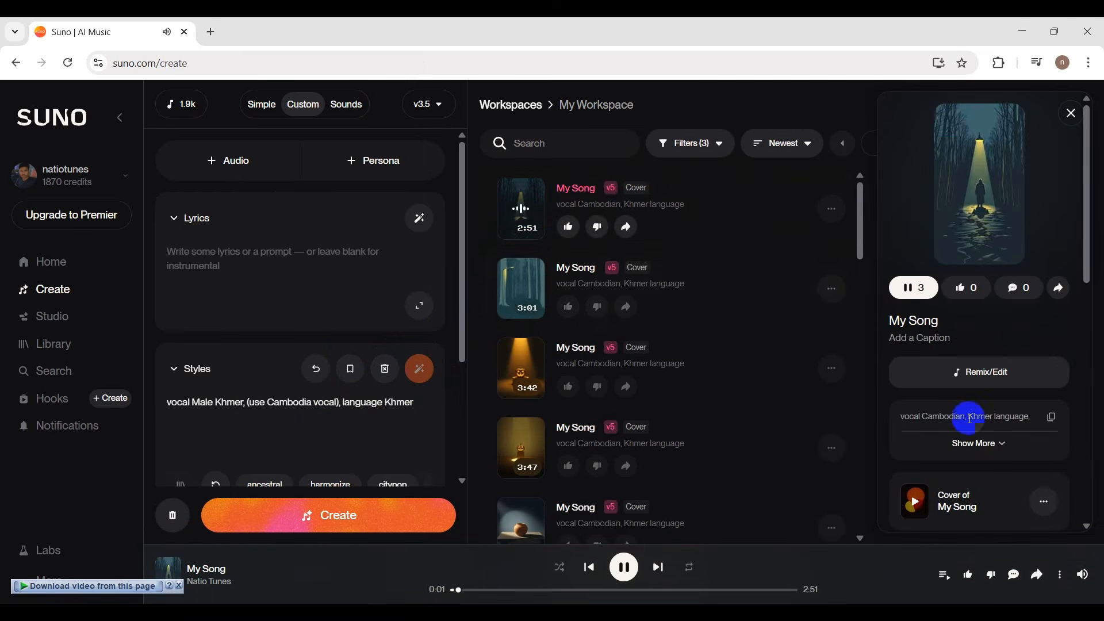
scroll(971, 408, "down", 4)
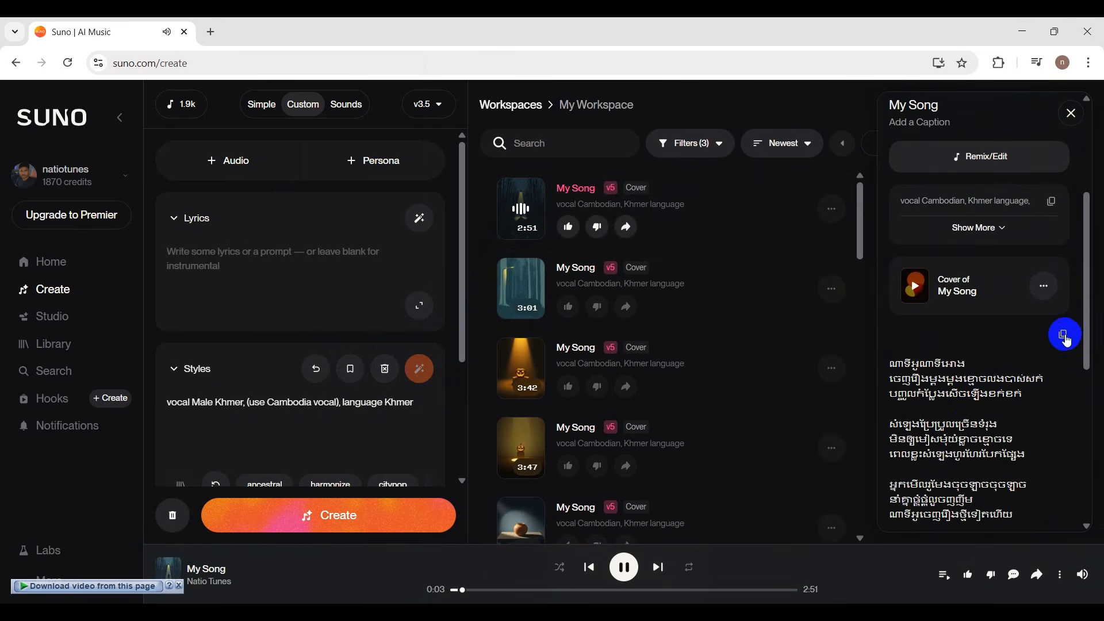
right_click(299, 274)
left_click(363, 407)
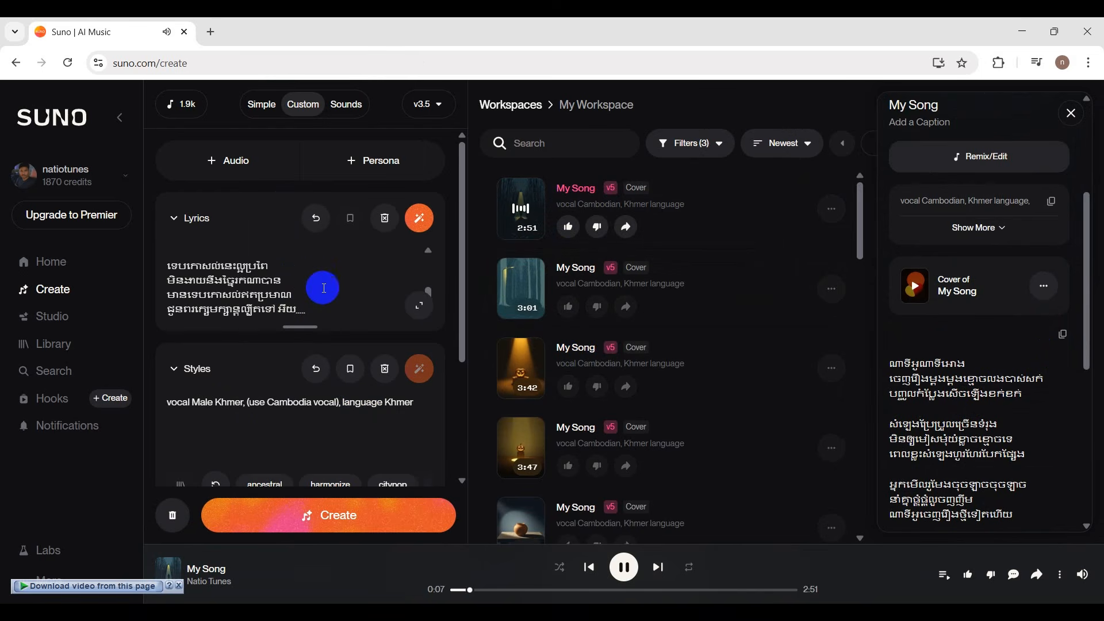
left_click_drag(300, 328, 299, 420)
left_click(624, 569)
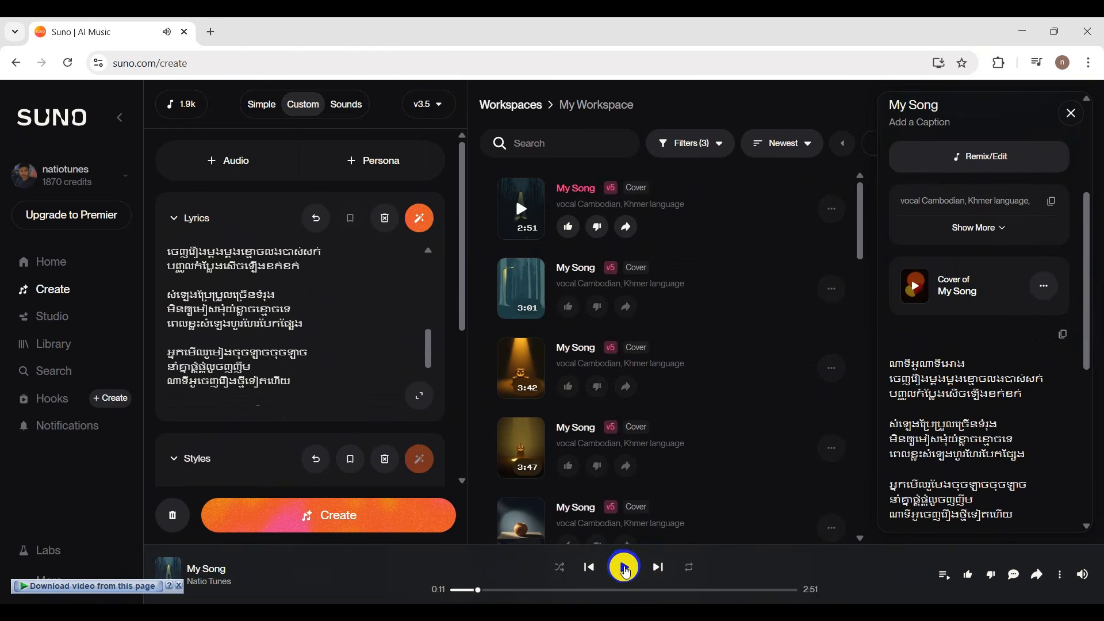
Review the pasted Khmer lyrics from the first stanza to the last to check their wording and structure.
scroll(349, 344, "up", 3)
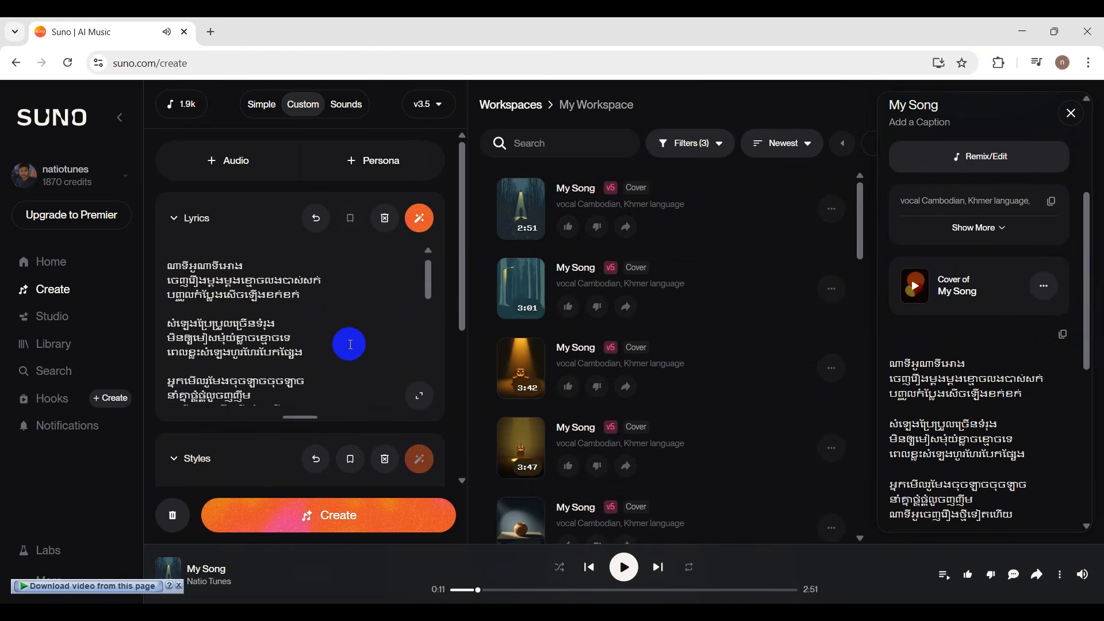
scroll(349, 344, "up", 1)
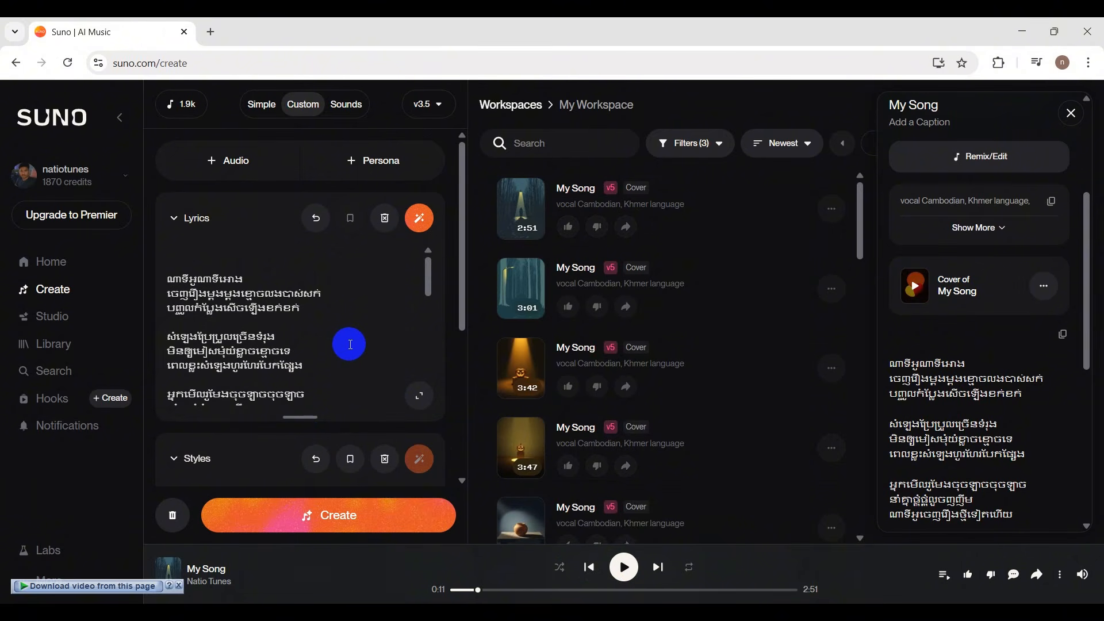
scroll(351, 339, "down", 5)
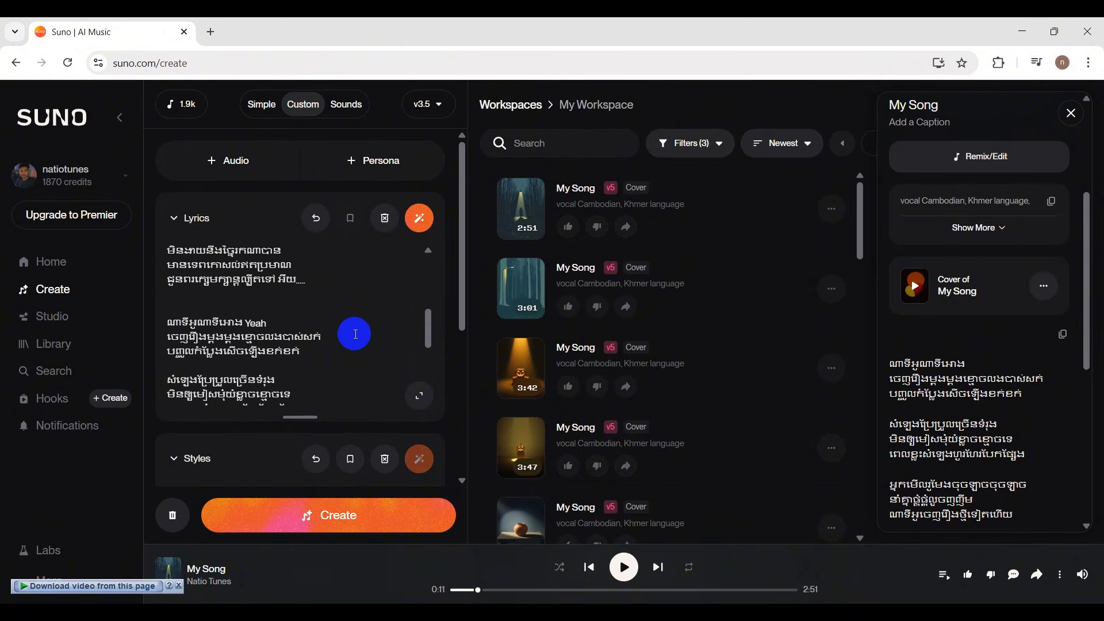
scroll(356, 334, "down", 2)
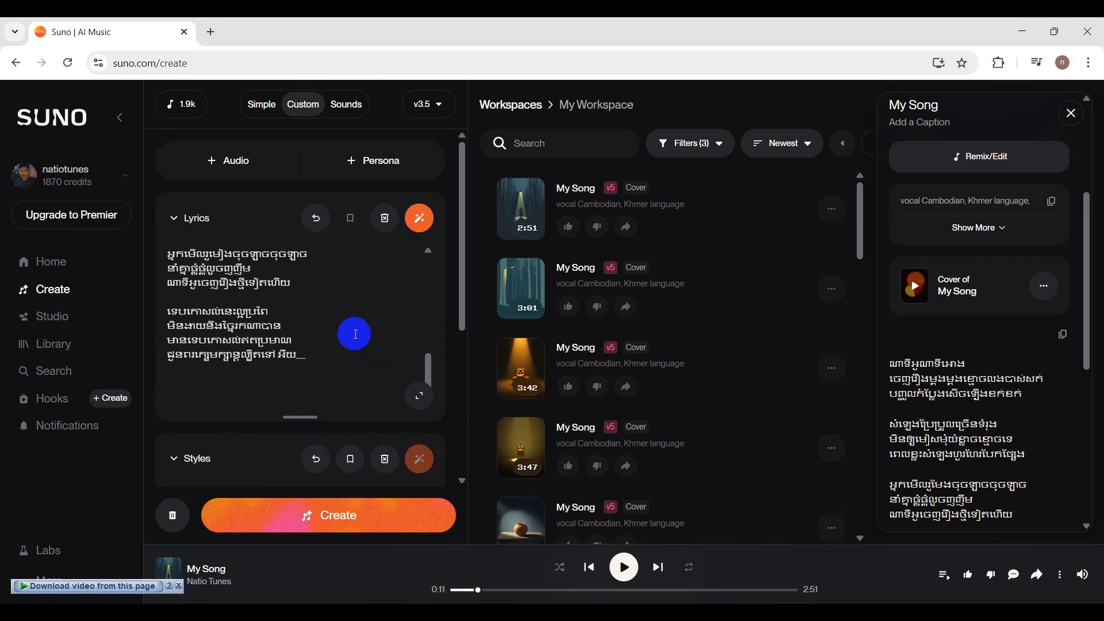
scroll(356, 334, "up", 5)
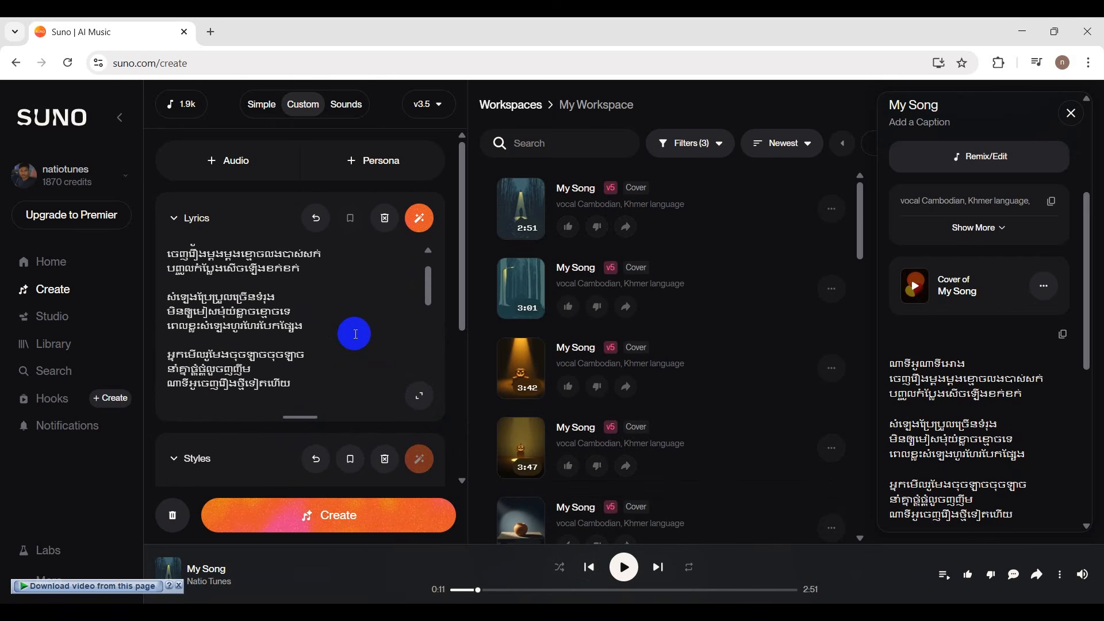
scroll(355, 334, "up", 2)
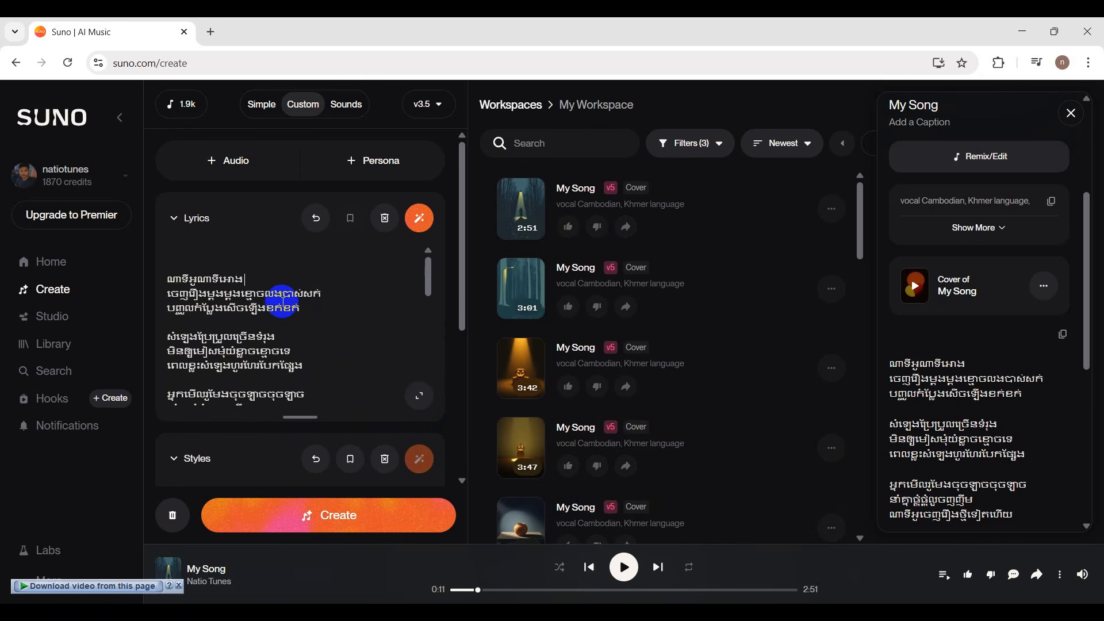
scroll(297, 321, "down", 3)
scroll(297, 321, "down", 3)
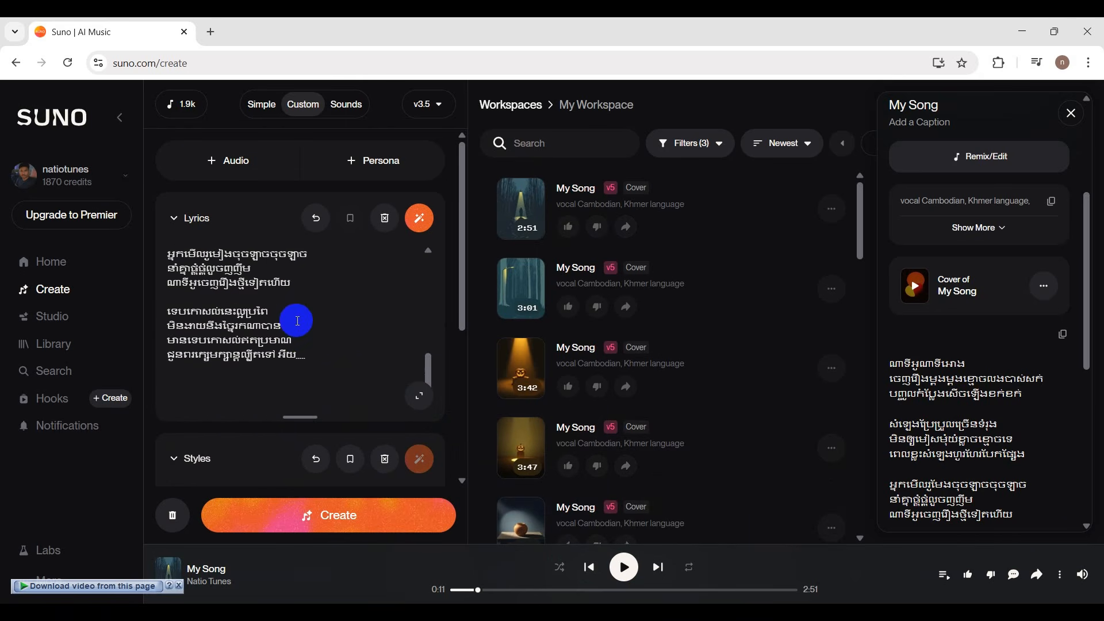
Regroup the first eight lines of the lyrics into two four-line stanzas by moving the blank lines between them.
scroll(297, 320, "up", 5)
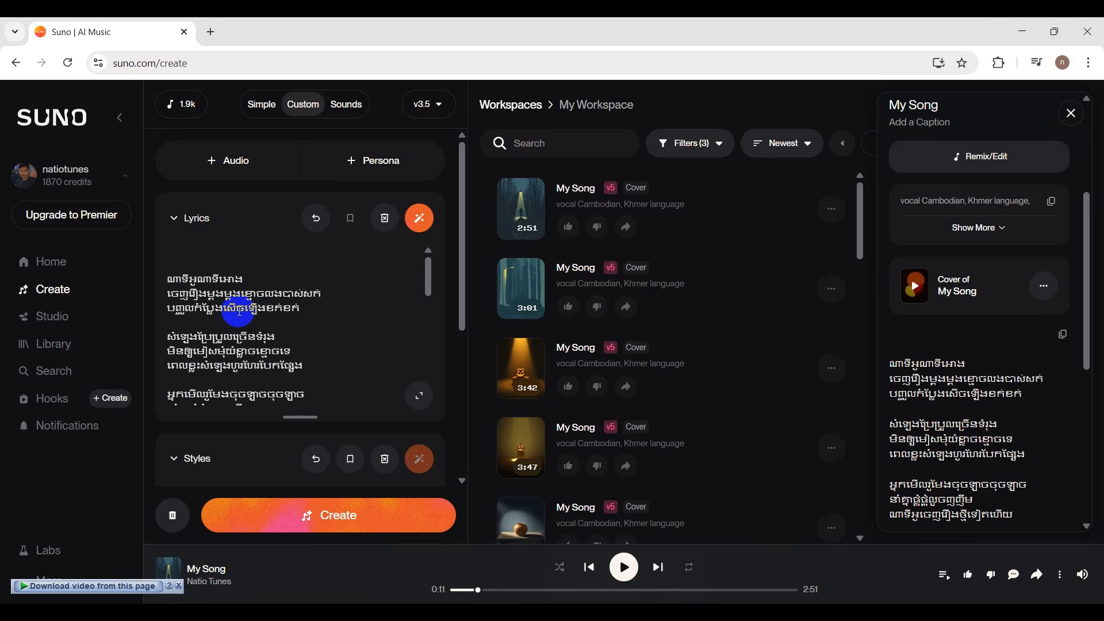
left_click(226, 325)
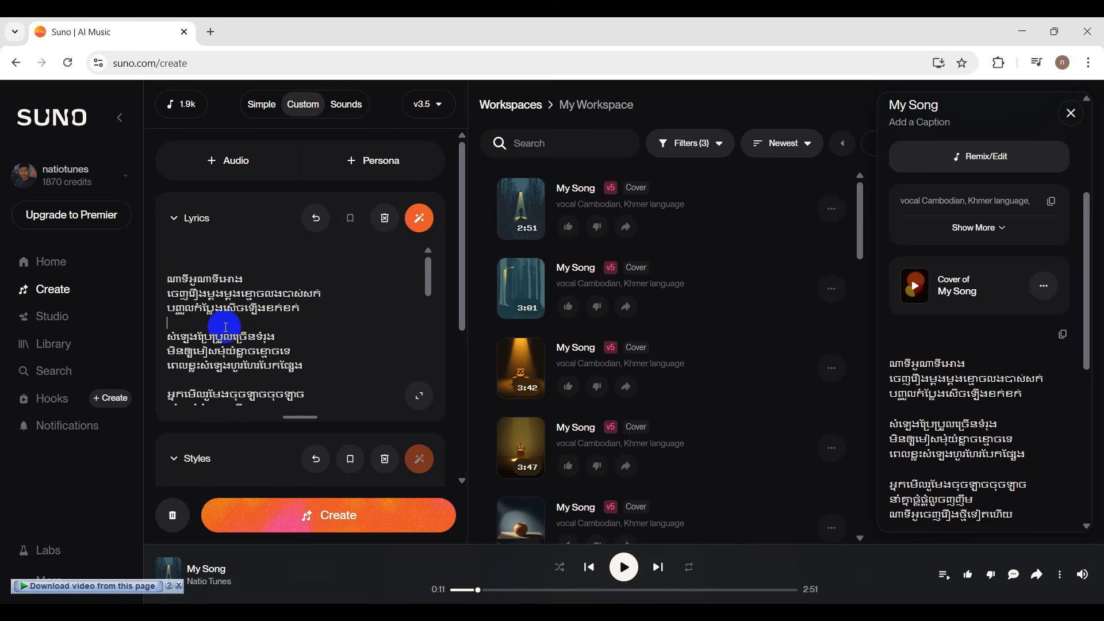
key("BackSpace")
key("Return")
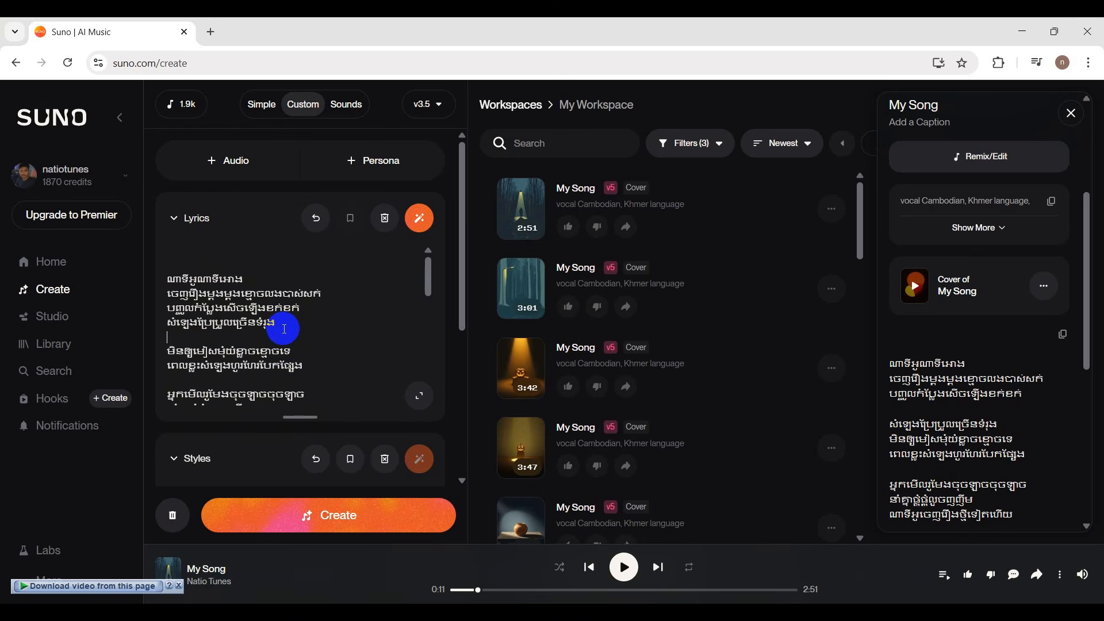
scroll(293, 345, "down", 1)
left_click(219, 315)
key("BackSpace")
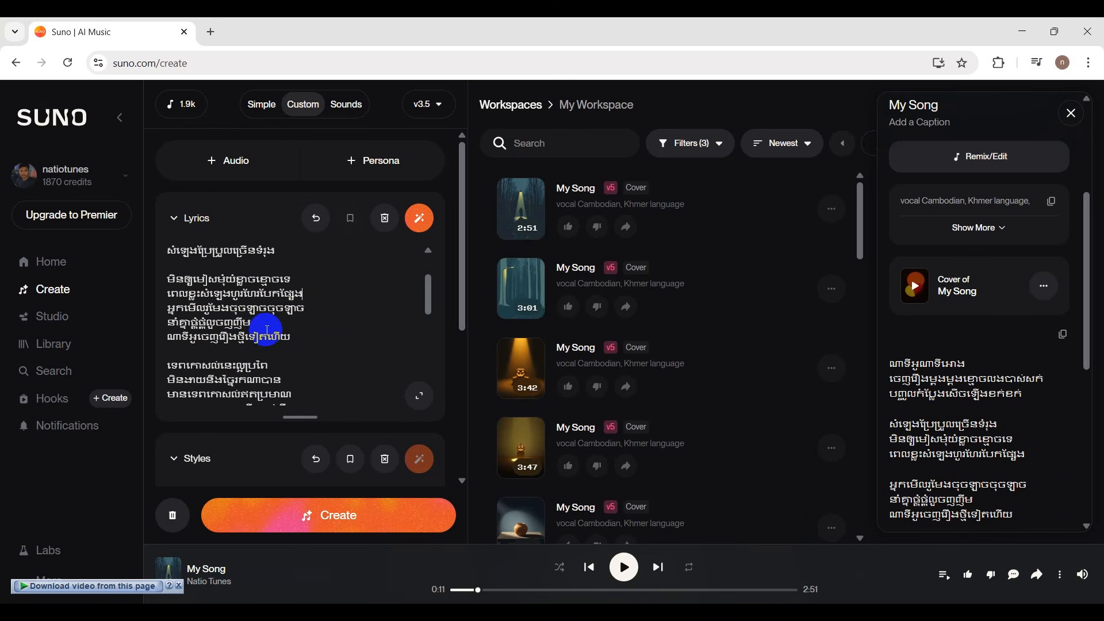
key("Return")
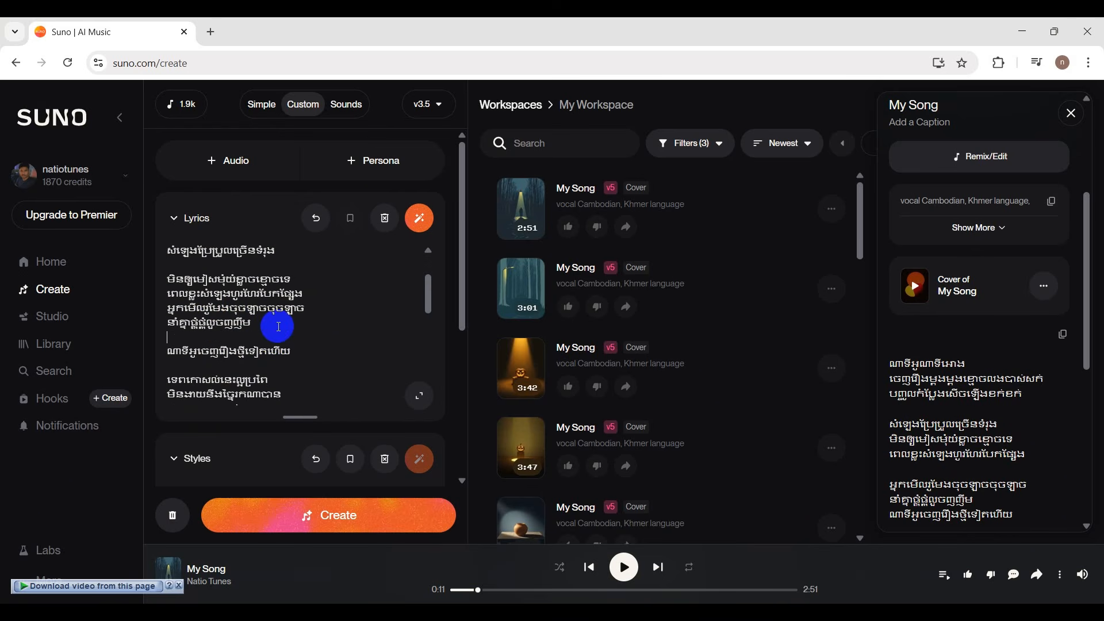
Regroup the next lyrics into a four-line stanza from ណាទីអូចេញរឿងថ្មីទៀតហើយ to មានទេពកោសល់ឥតប្រមាណ, separating it from the following line.
scroll(277, 327, "down", 2)
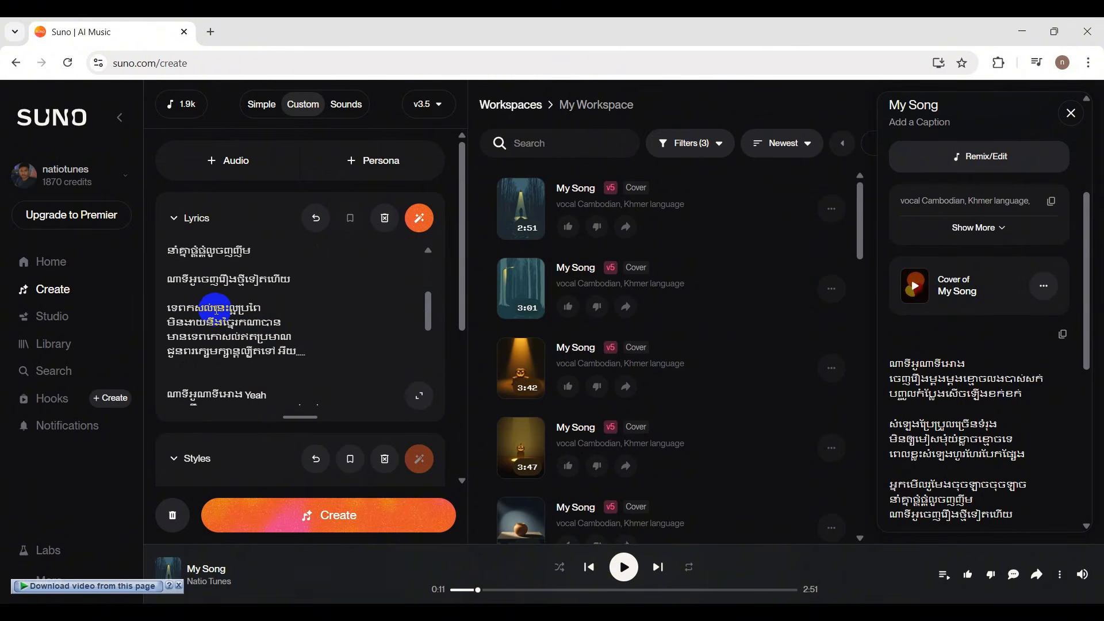
type("ោ")
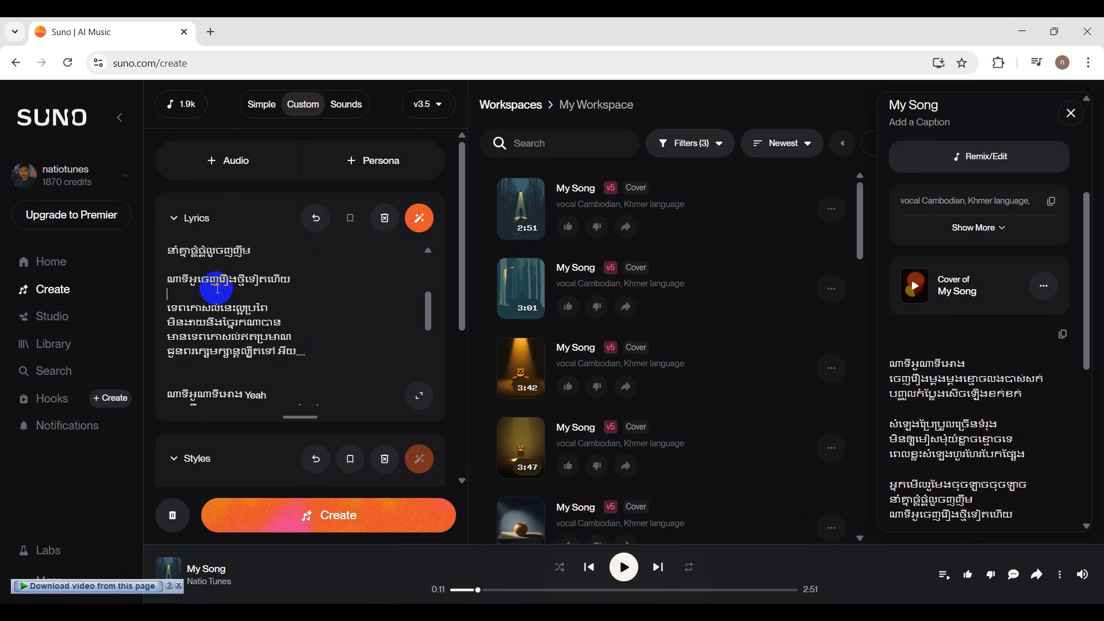
left_click(217, 288)
key("BackSpace")
scroll(243, 290, "up", 1)
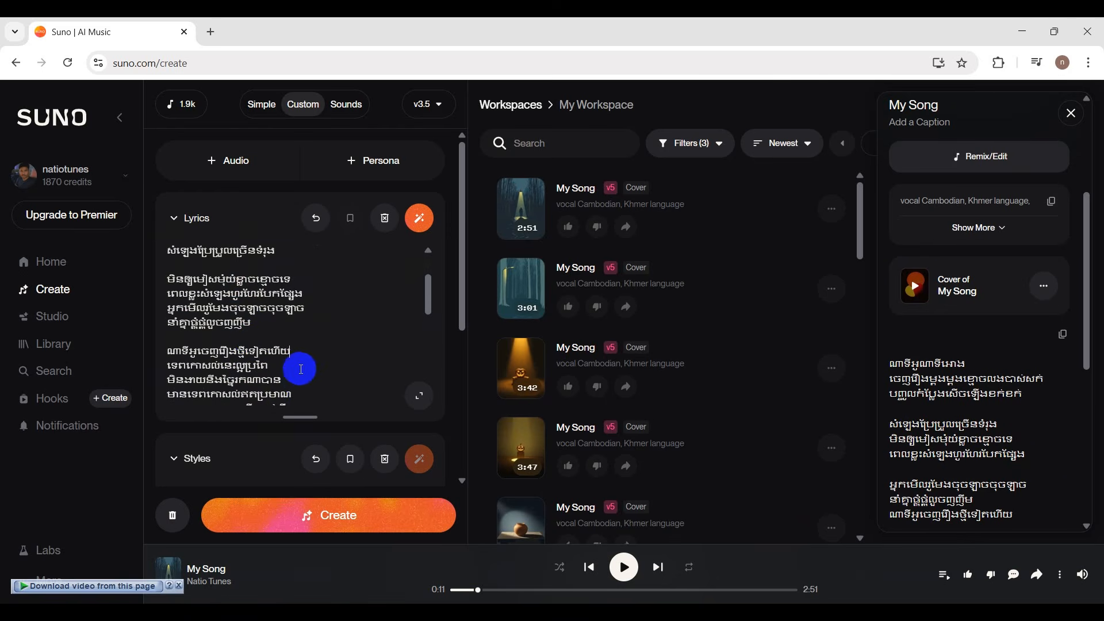
scroll(298, 367, "down", 2)
scroll(305, 311, "up", 1)
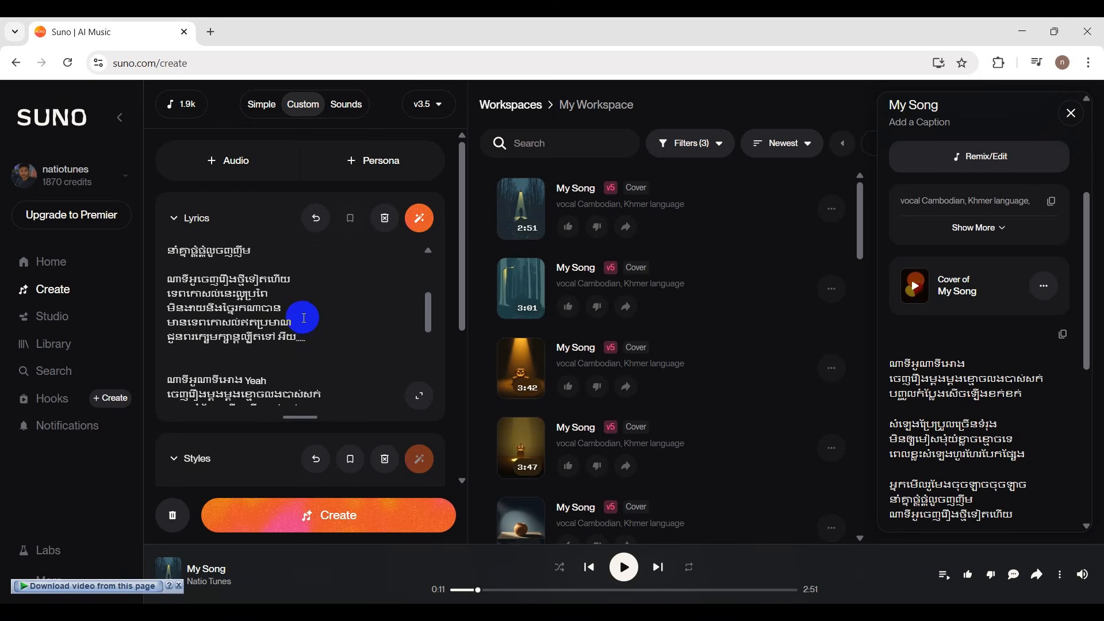
left_click(307, 323)
key("Return")
Regroup the first eight lines of the second verse, starting with the "Yeah" line, into two four-line stanzas.
scroll(288, 321, "down", 1)
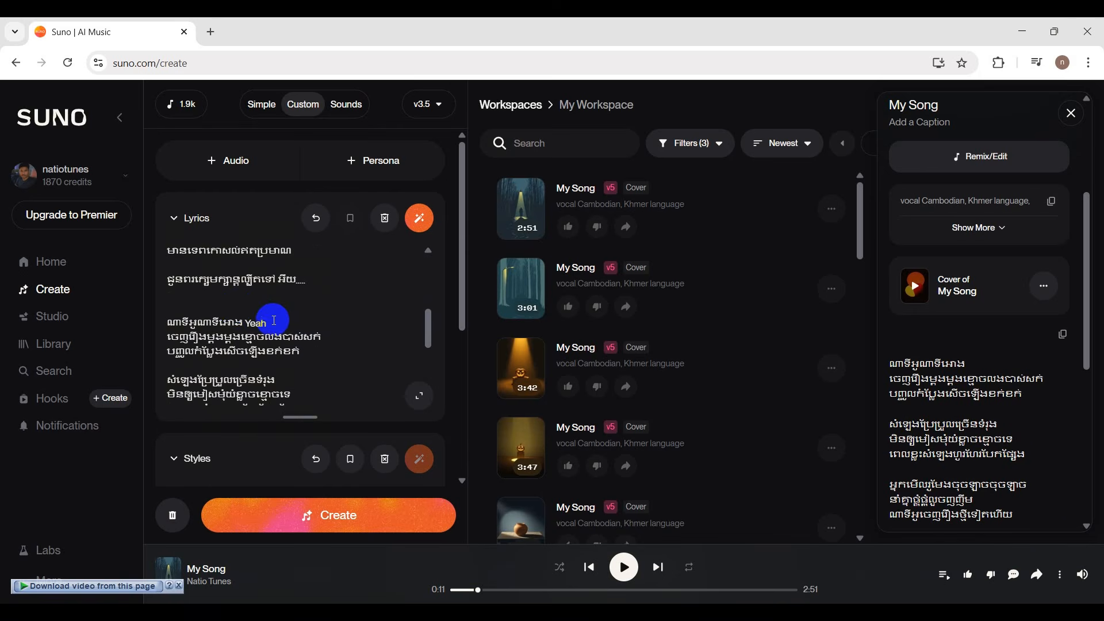
scroll(238, 306, "down", 1)
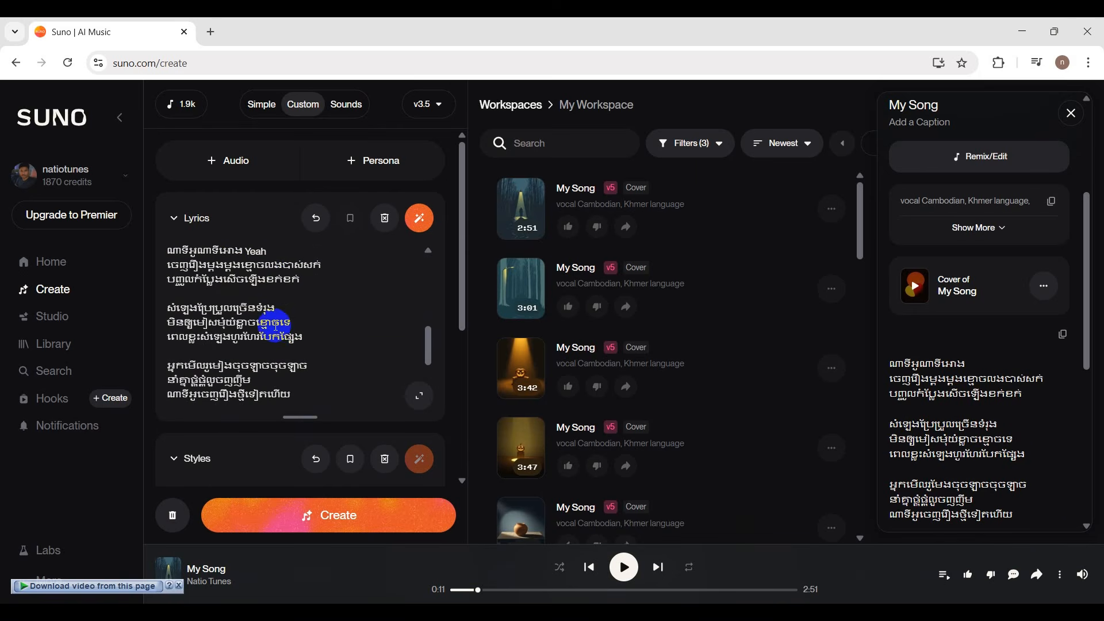
left_click(246, 290)
key("BackSpace")
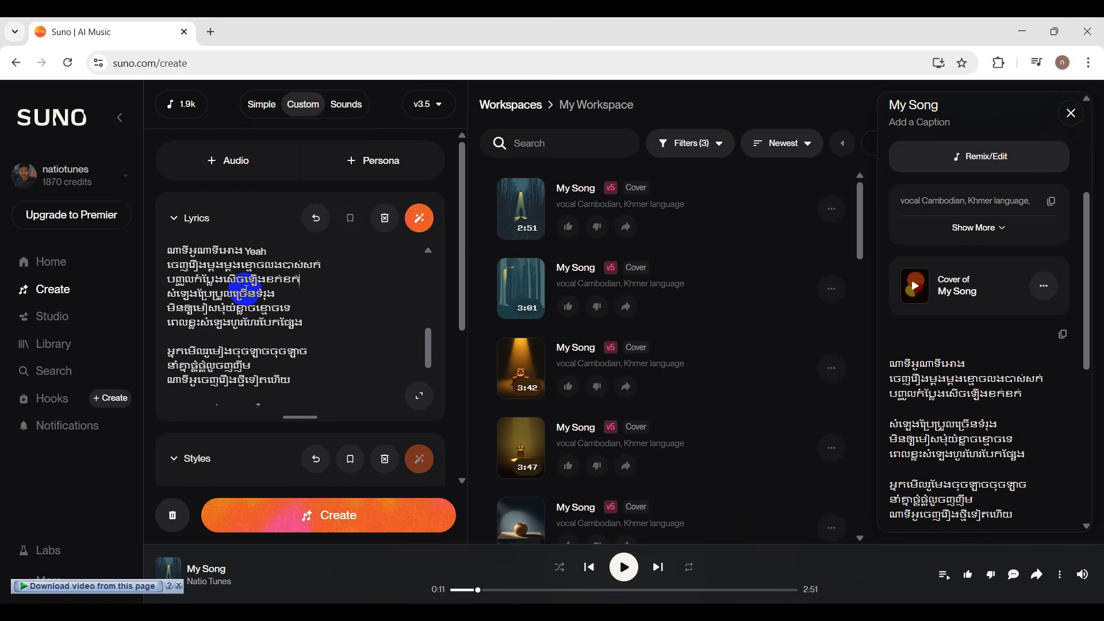
left_click(280, 297)
key("Return")
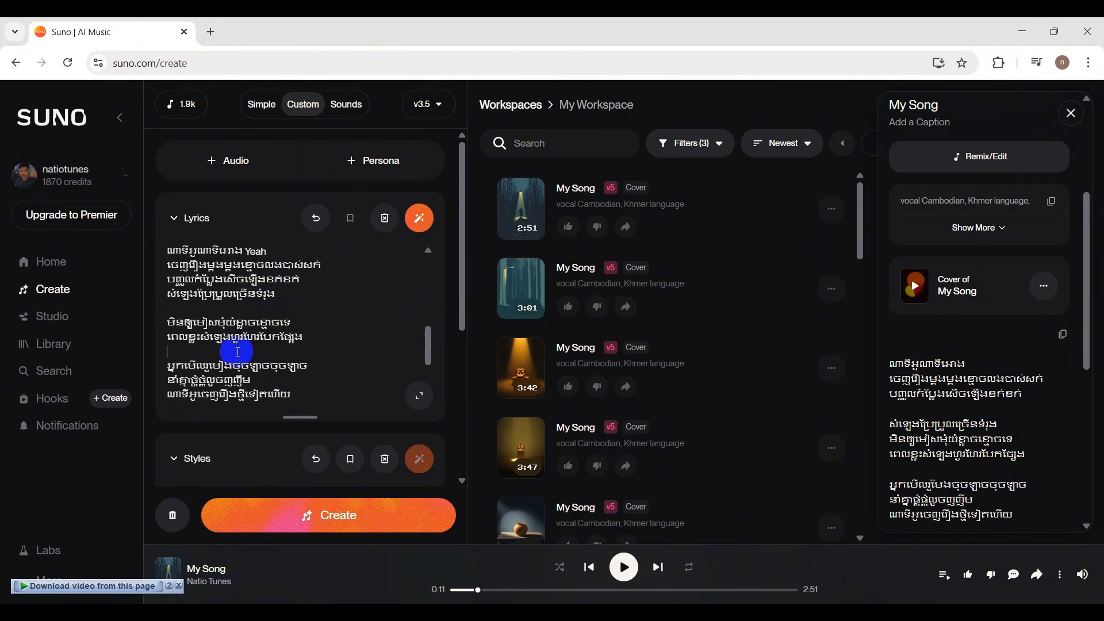
left_click(236, 351)
key("BackSpace")
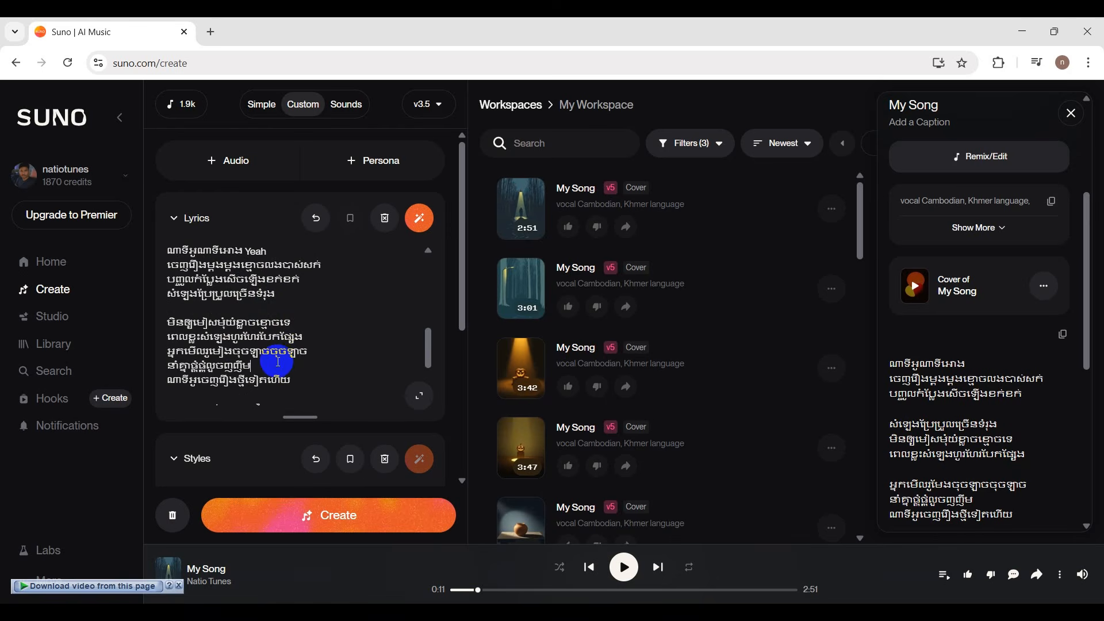
key("Return")
Review the stanza grouping across both verses of the lyrics, highlighting the opening line.
scroll(277, 358, "down", 2)
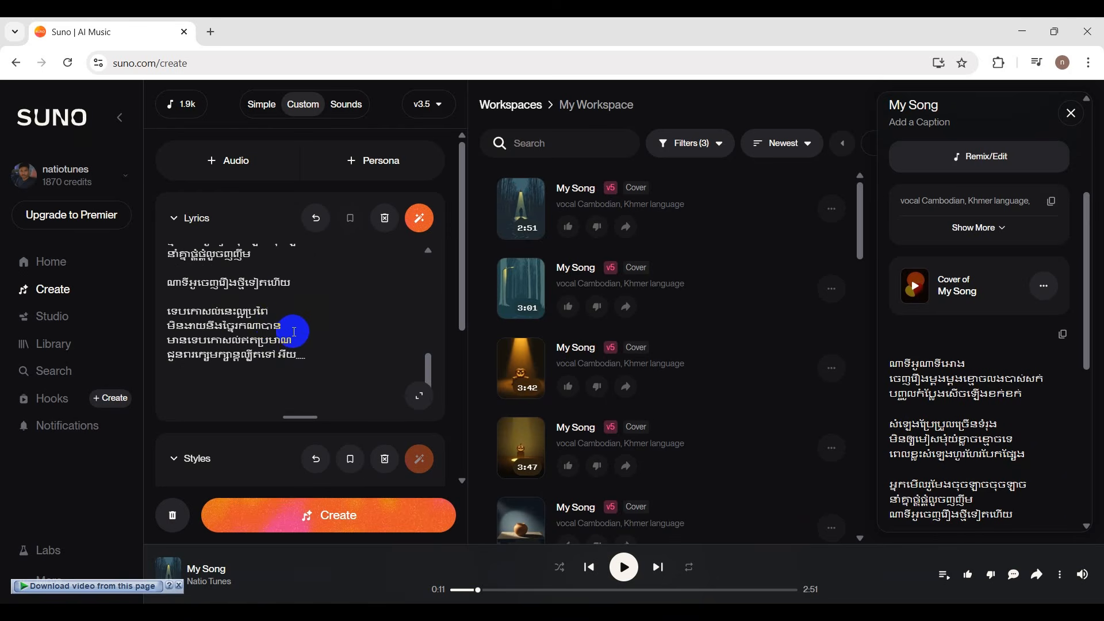
scroll(296, 336, "up", 3)
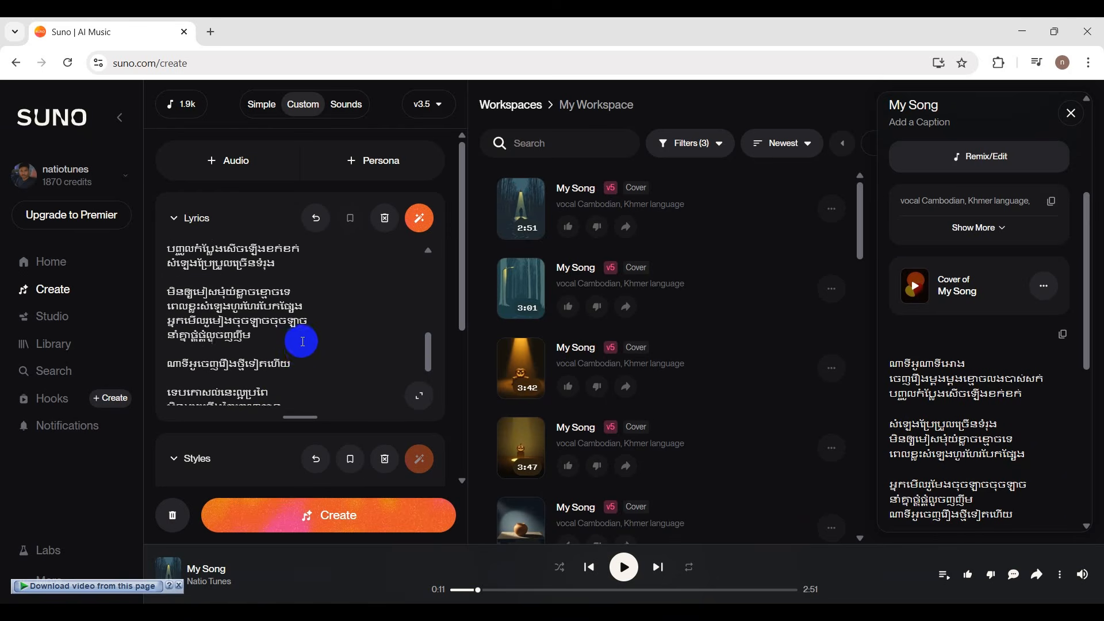
scroll(302, 341, "down", 2)
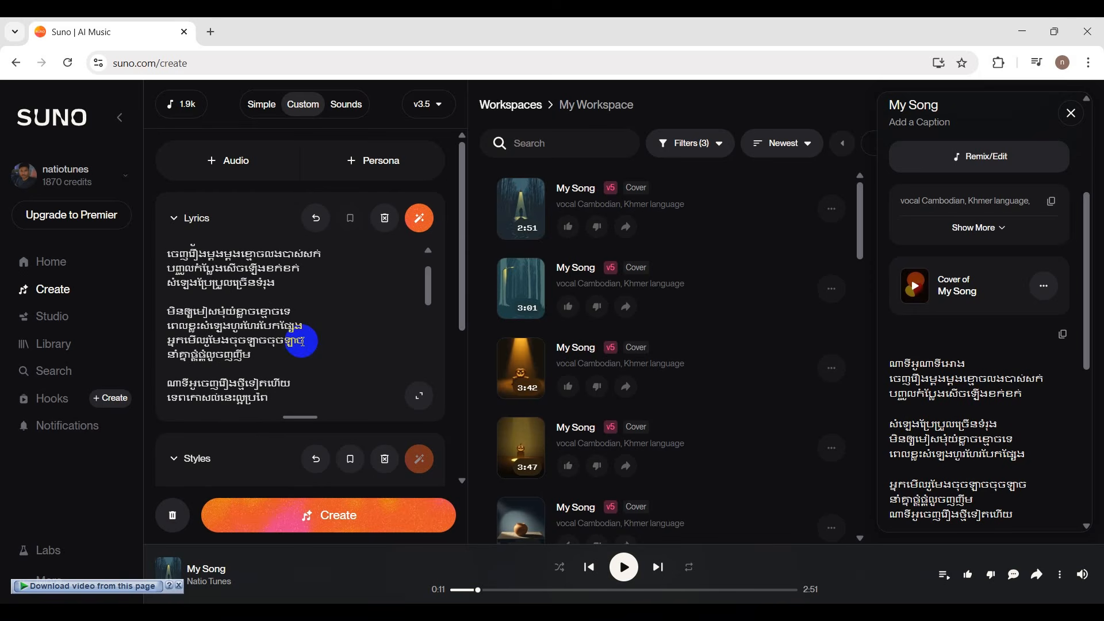
scroll(301, 339, "up", 1)
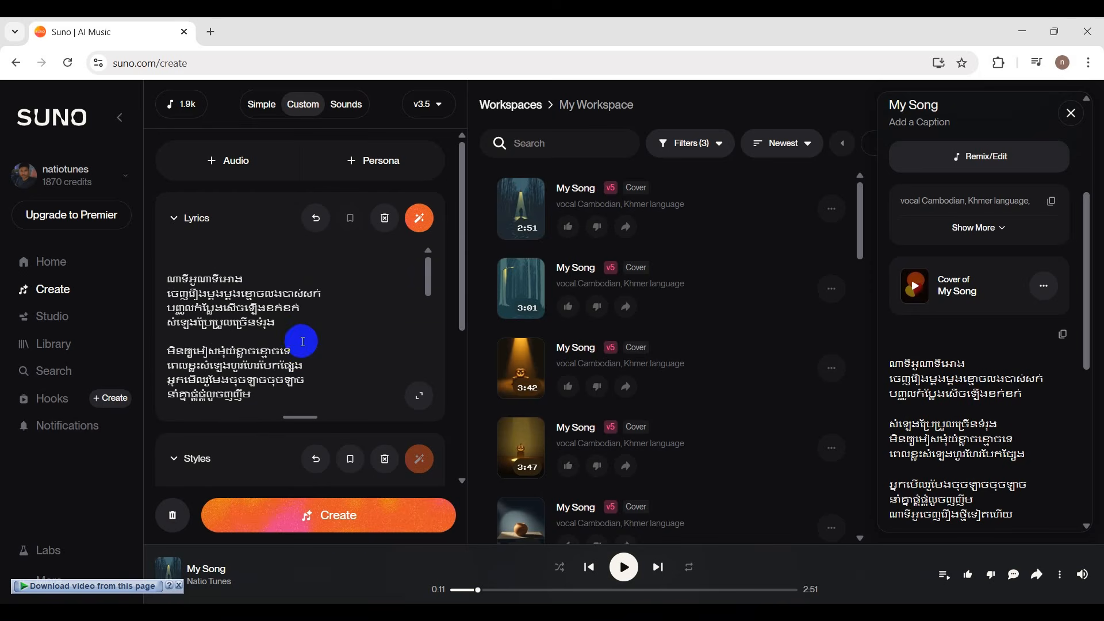
left_click(244, 306)
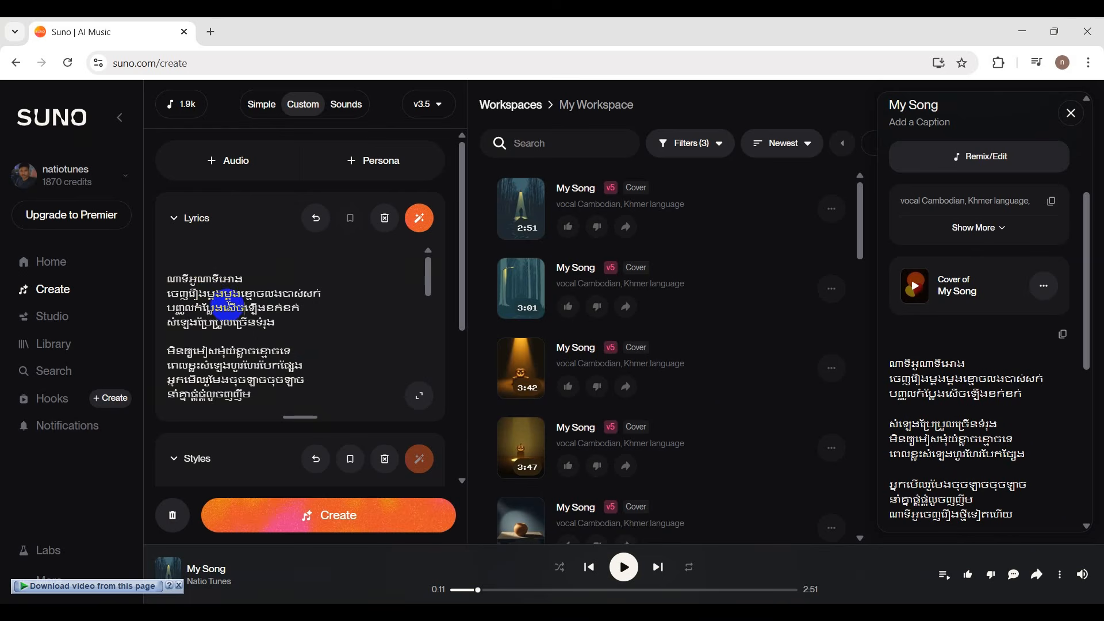
left_click(306, 308)
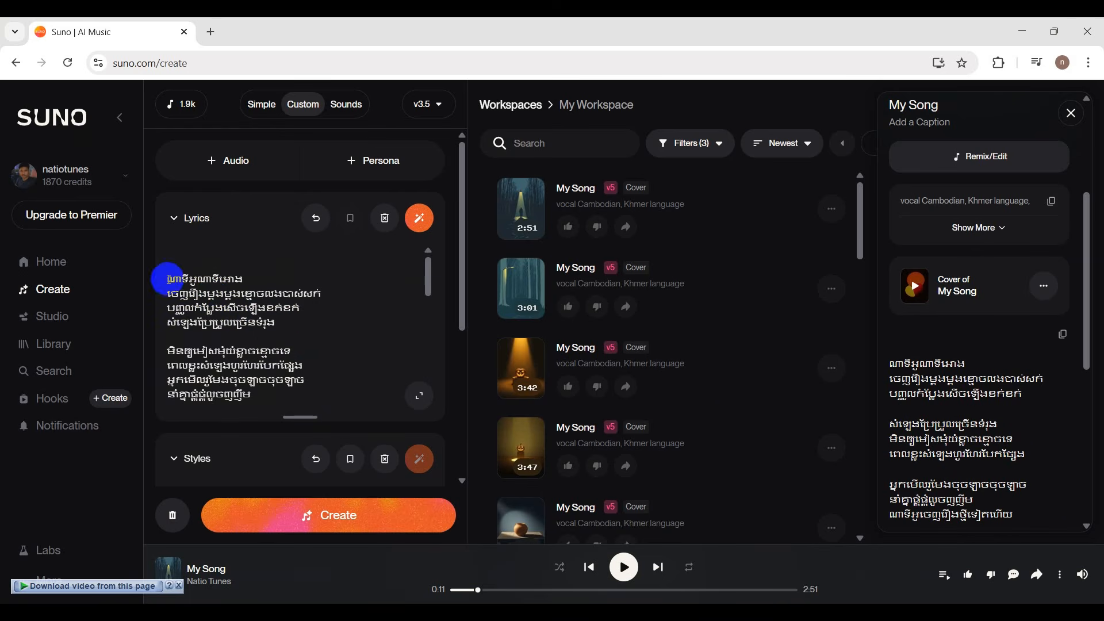
left_click_drag(166, 279, 268, 282)
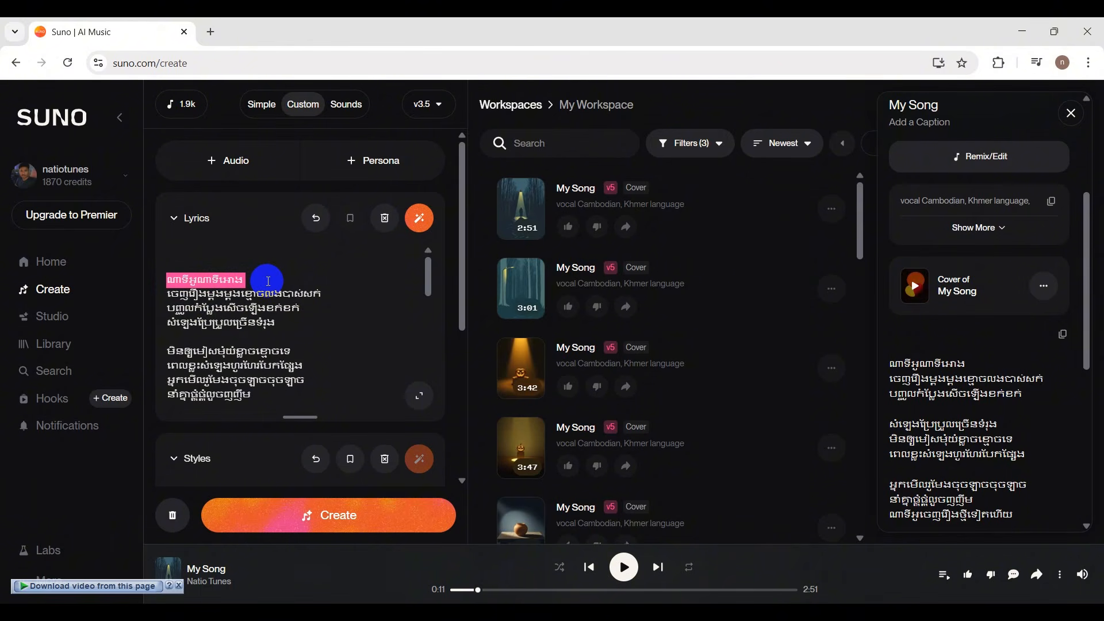
left_click(247, 279)
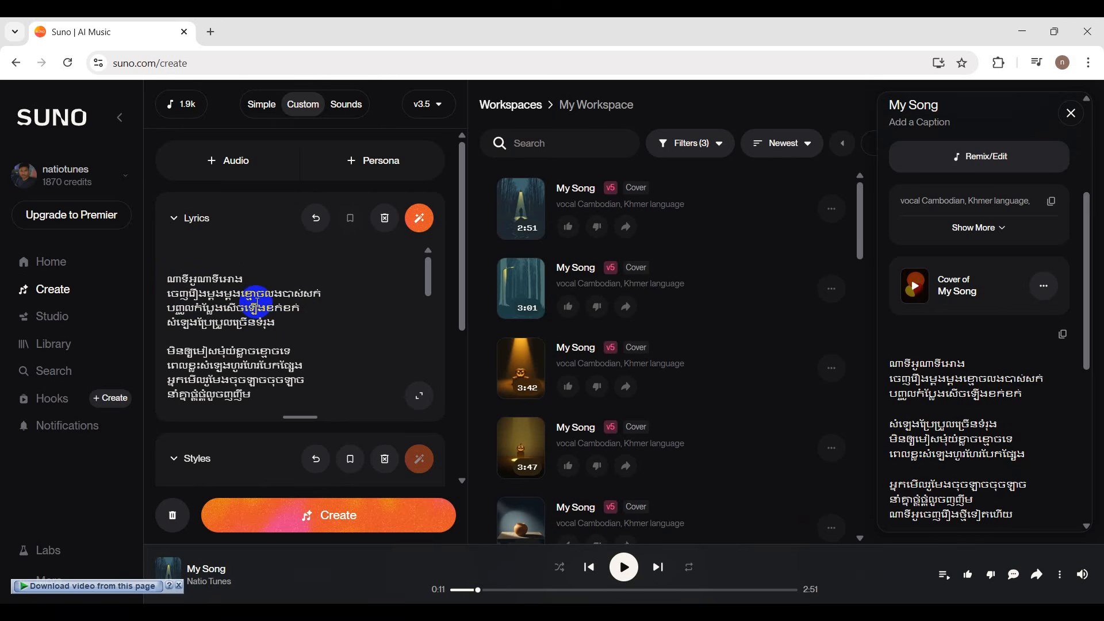
scroll(257, 303, "down", 4)
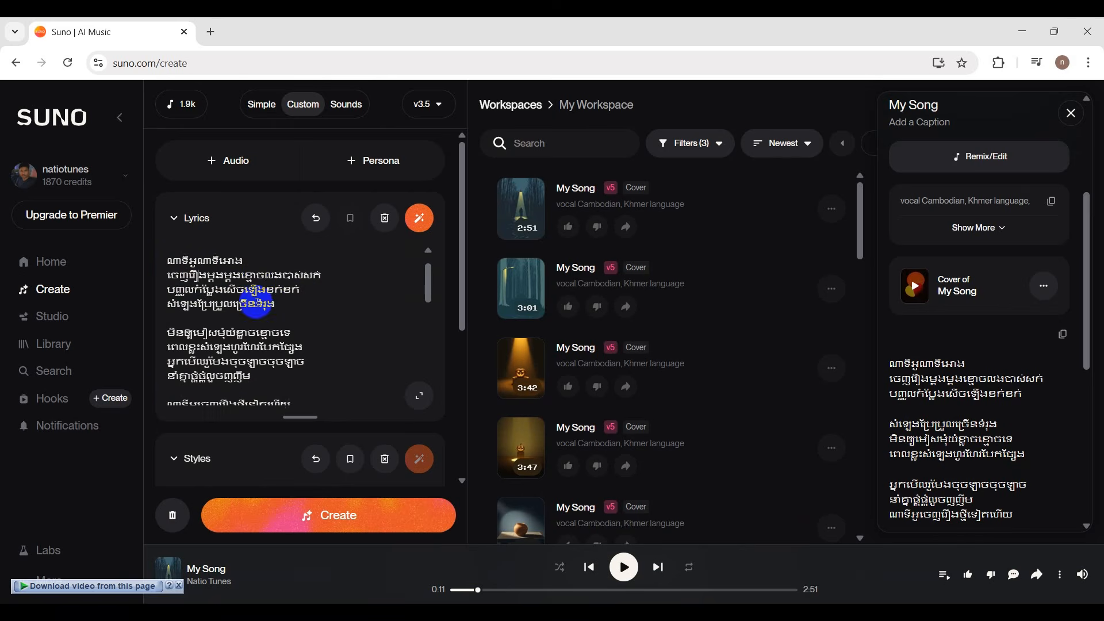
scroll(257, 303, "down", 3)
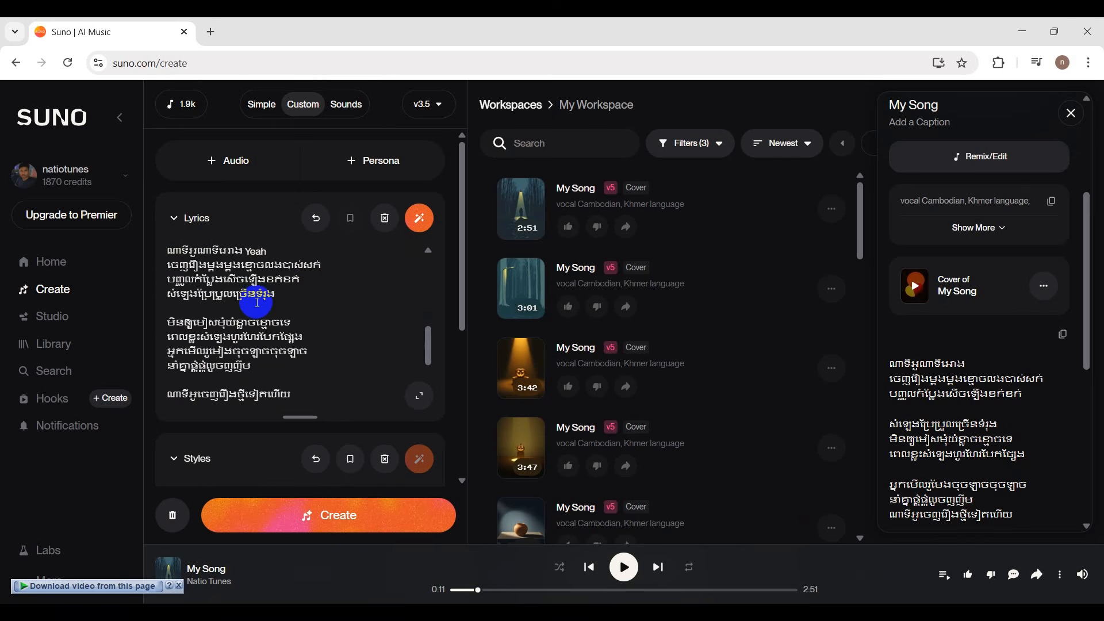
Examine the line endings of the first verse's four-line stanzas, checking where each stanza closes.
scroll(257, 303, "up", 7)
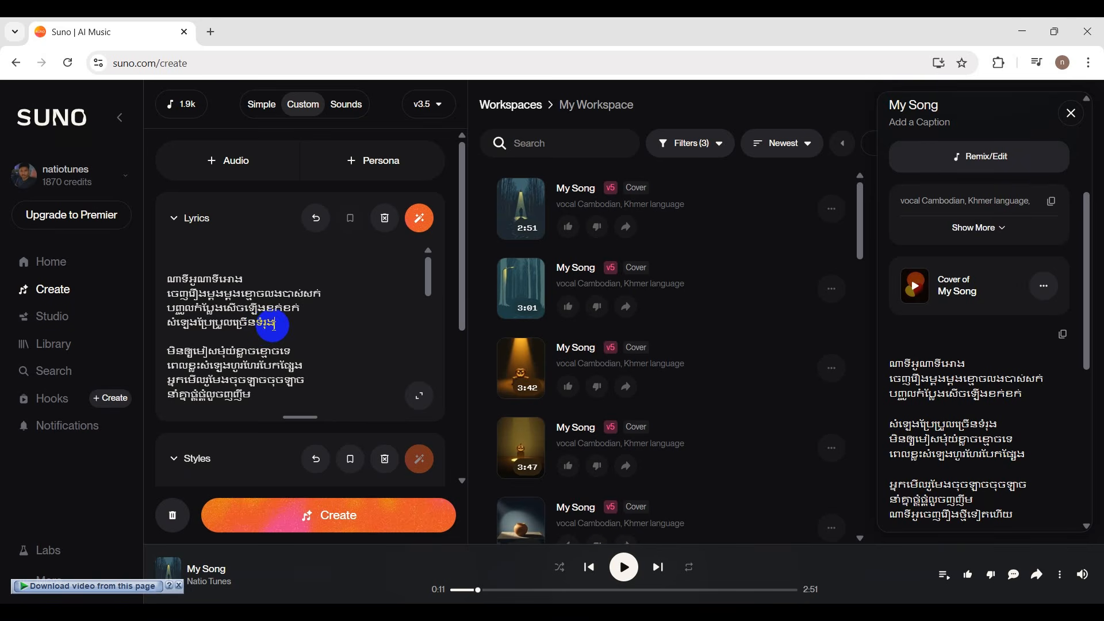
left_click(273, 328)
scroll(273, 329, "down", 3)
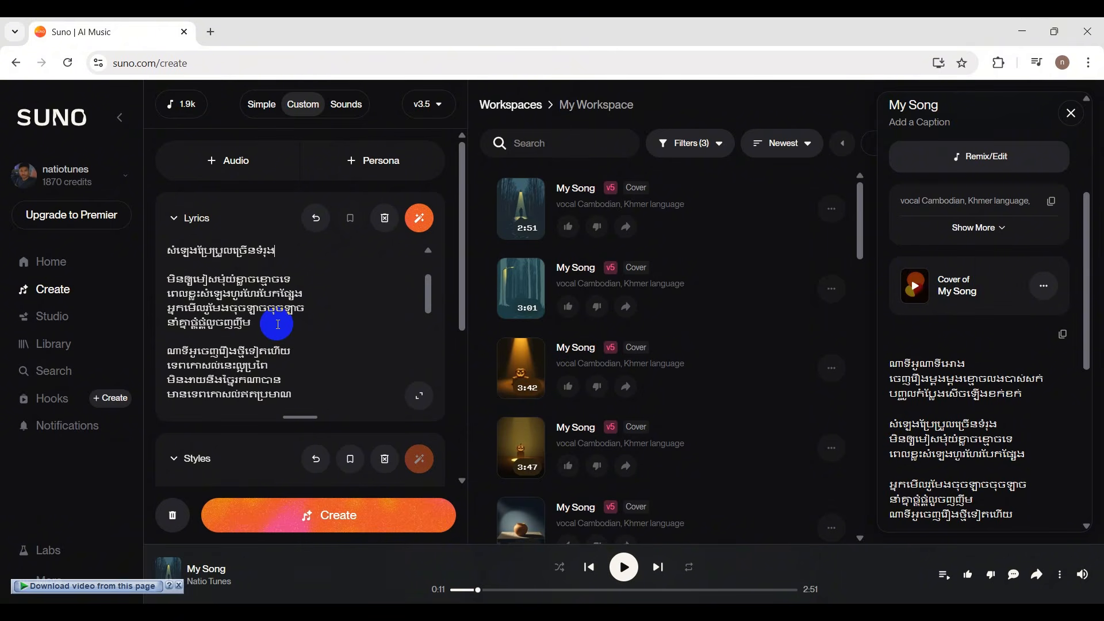
left_click(260, 322)
scroll(268, 326, "up", 1)
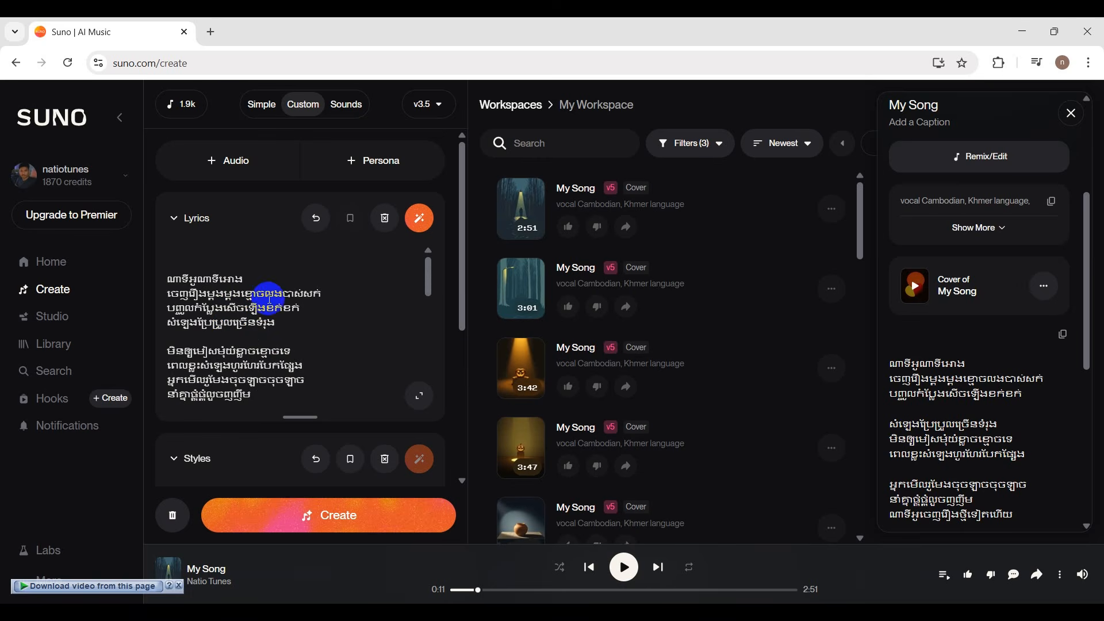
scroll(287, 318, "down", 1)
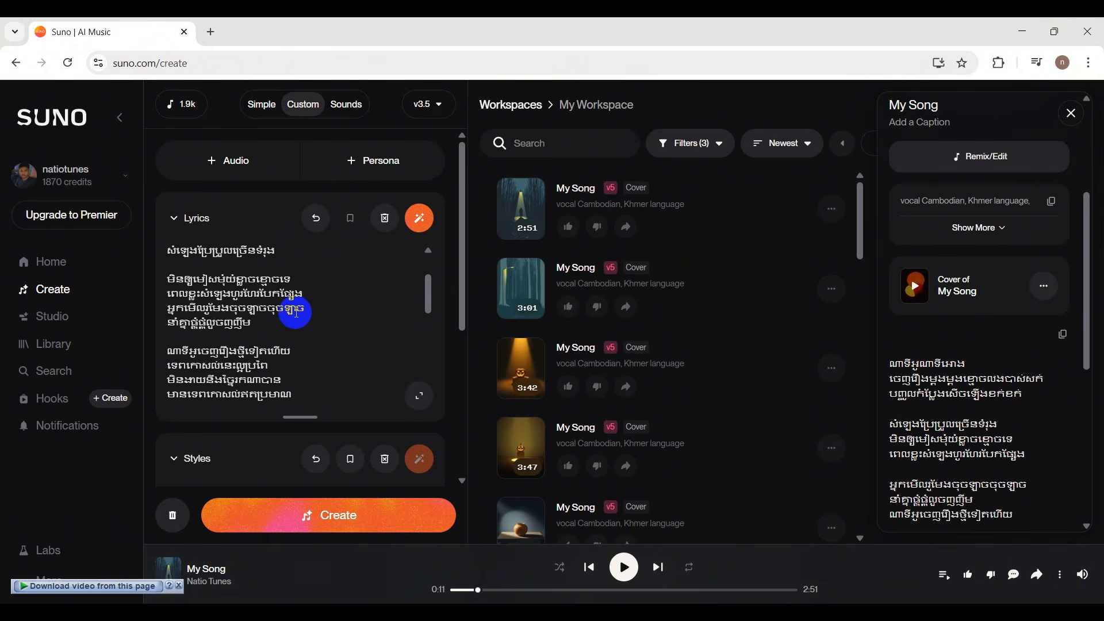
left_click(314, 329)
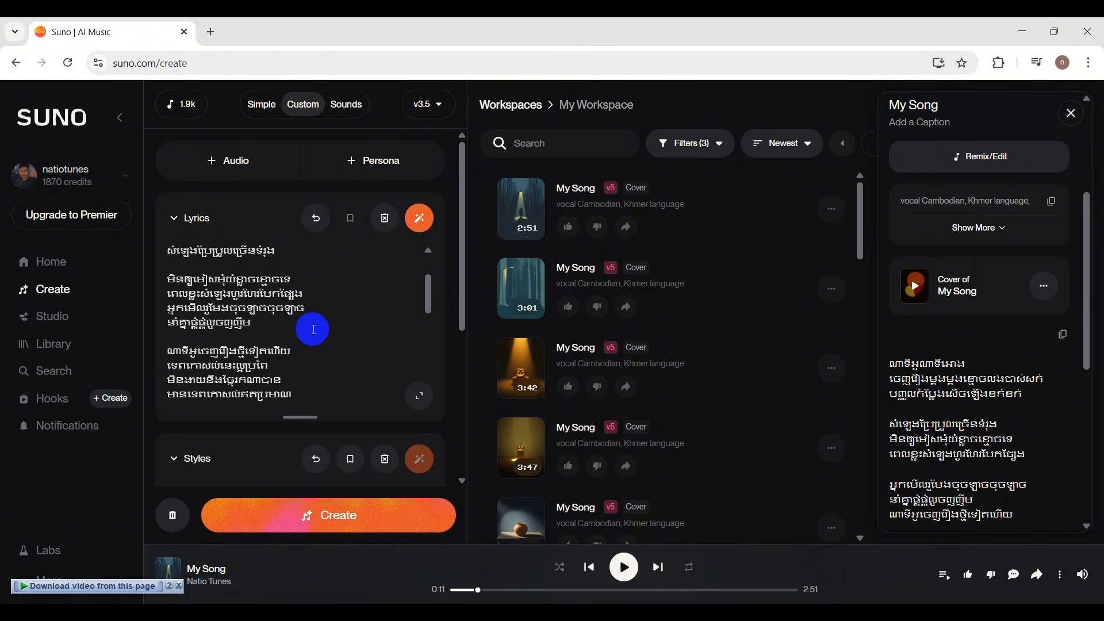
Copy the opening lyric line ណាទីអូណាទីអោង and paste it as the song title.
scroll(313, 329, "down", 3)
scroll(313, 329, "down", 8)
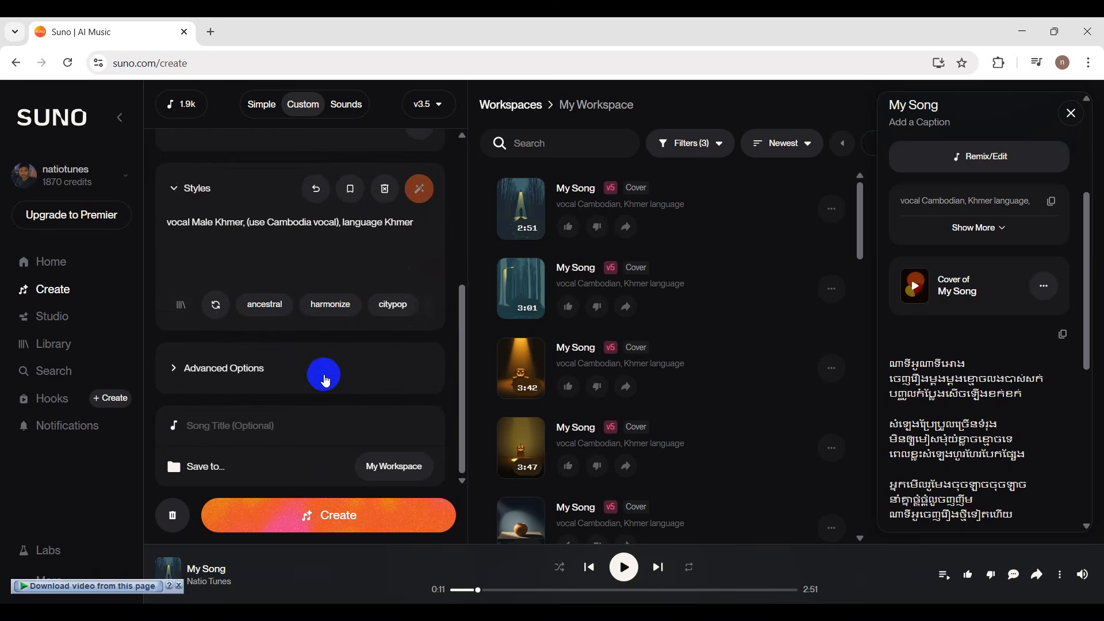
scroll(320, 368, "up", 3)
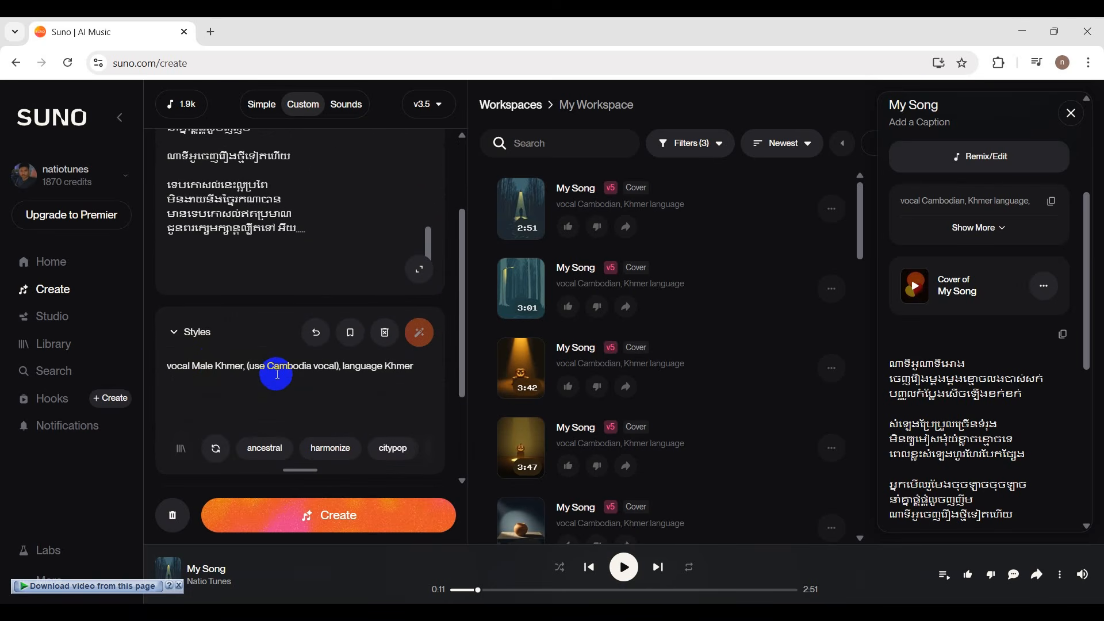
scroll(273, 357, "up", 8)
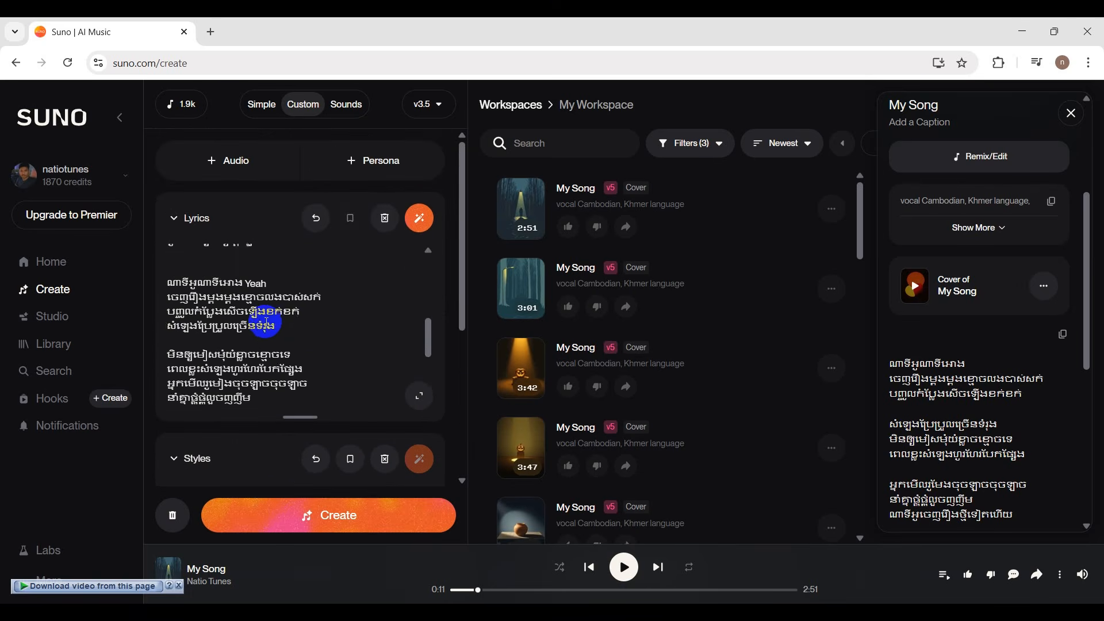
left_click_drag(246, 280, 159, 284)
key("ctrl+c")
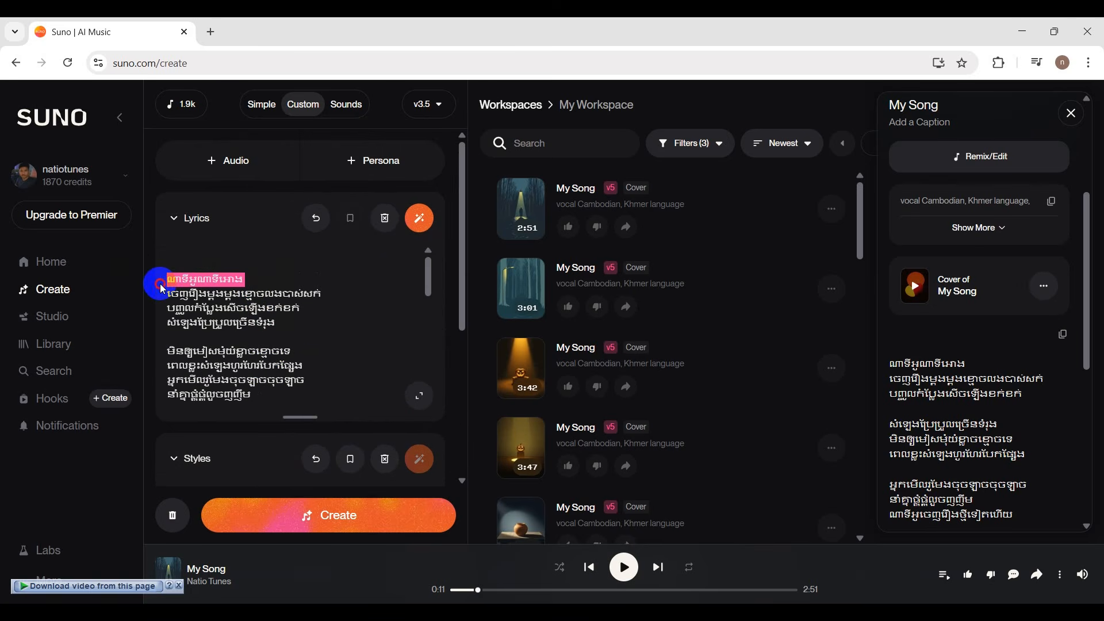
scroll(345, 387, "down", 5)
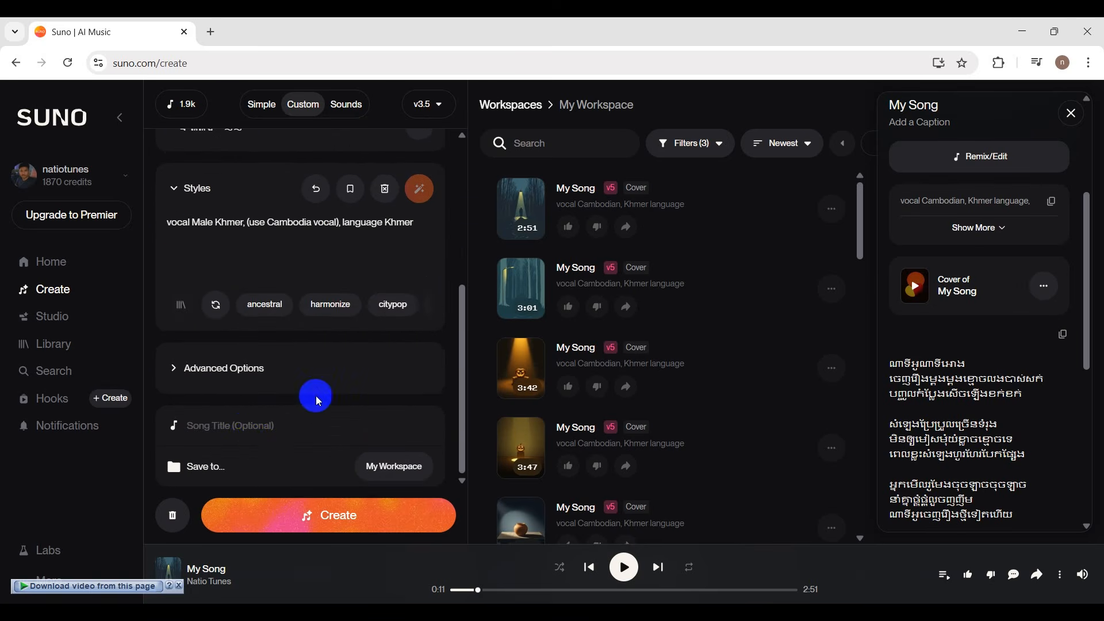
left_click(250, 427)
key("ctrl+v")
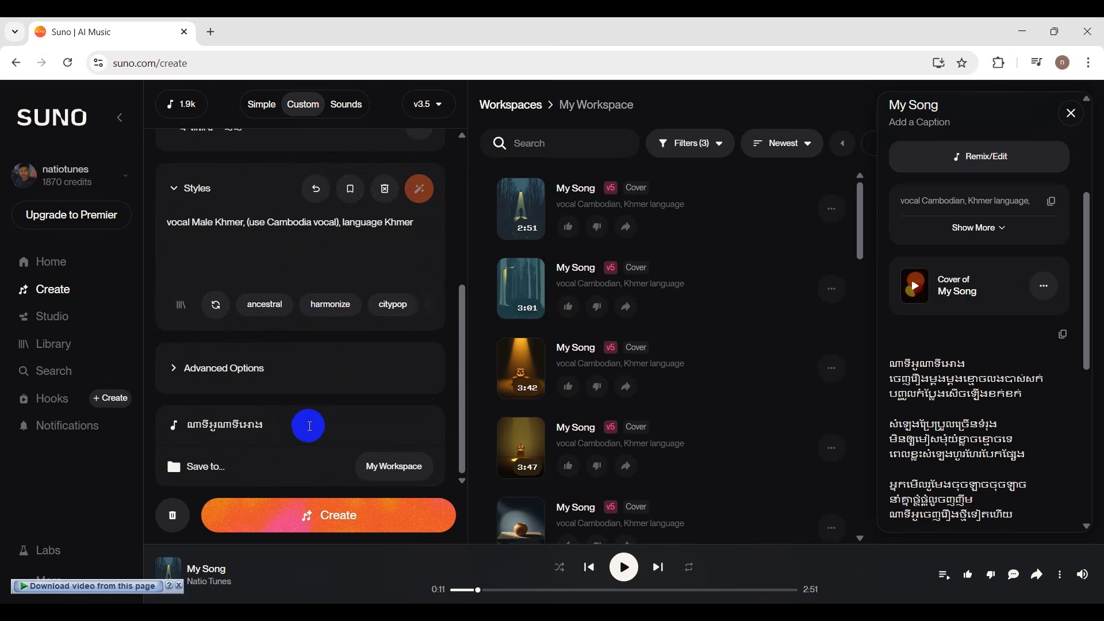
Expand the advanced options and set the vocal gender to Female.
scroll(288, 431, "up", 2)
left_click(263, 438)
scroll(330, 404, "down", 3)
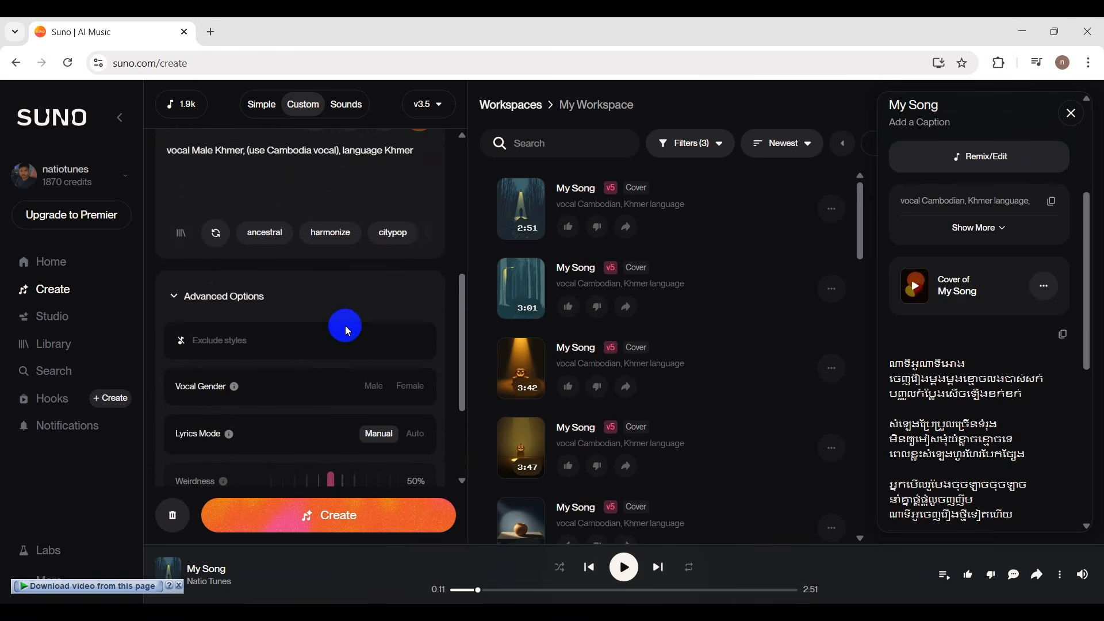
left_click(397, 386)
scroll(382, 332, "down", 2)
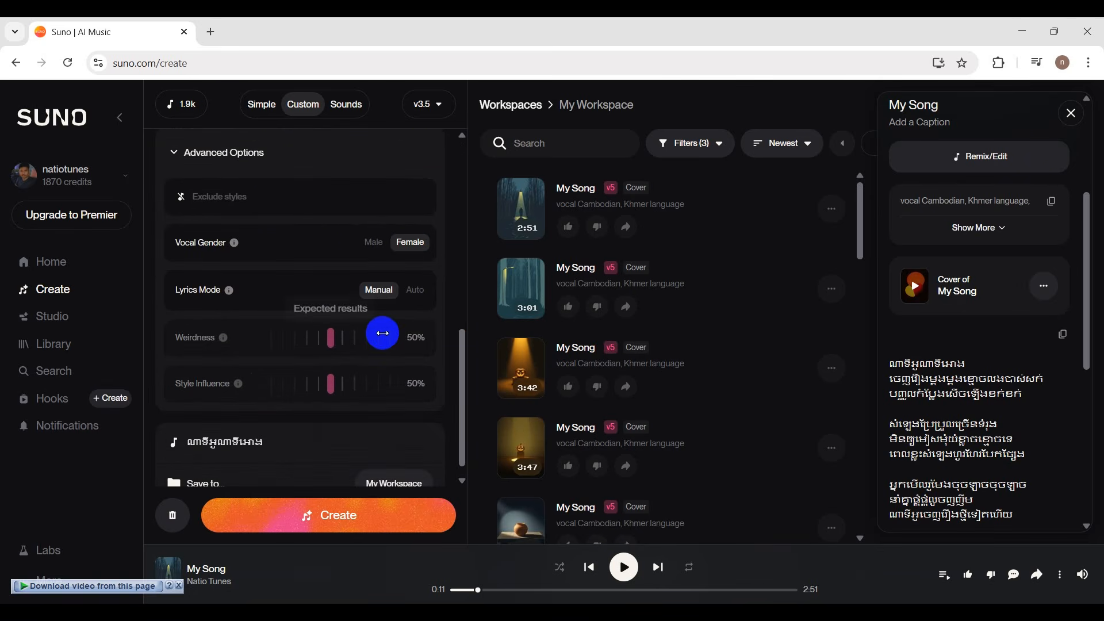
scroll(376, 332, "down", 1)
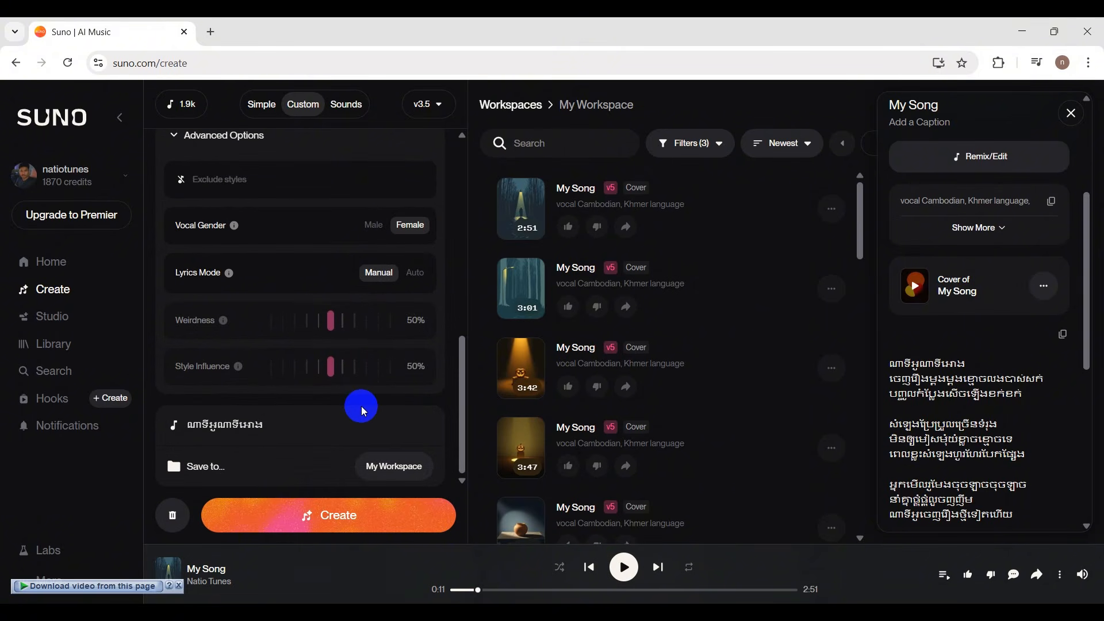
Look over the lyrics, style prompt and advanced settings from start to end.
scroll(361, 406, "up", 5)
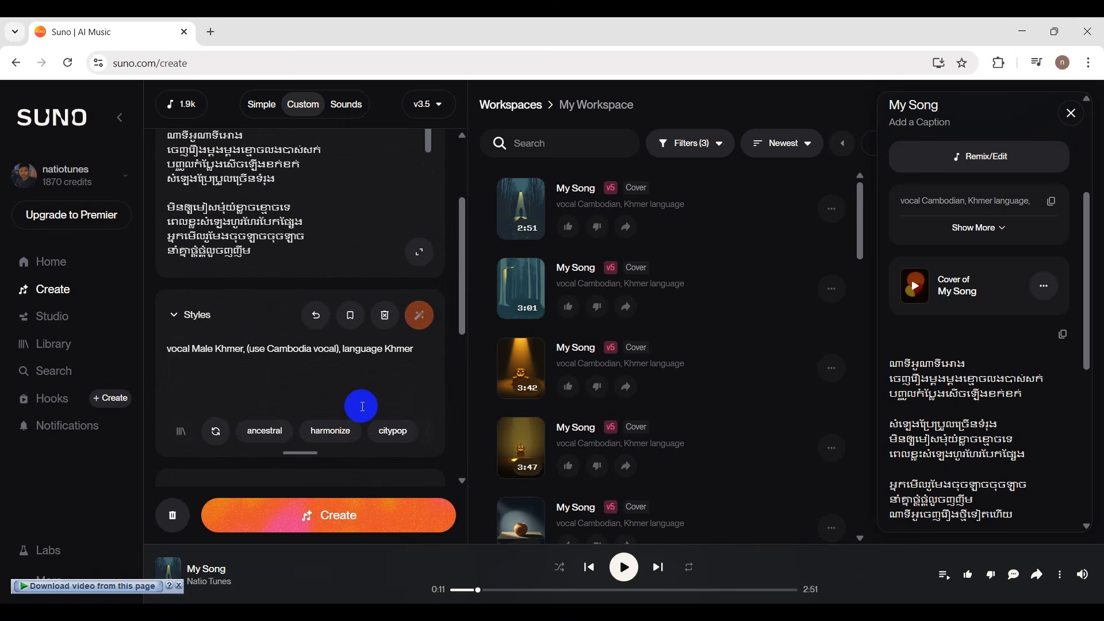
scroll(361, 406, "up", 3)
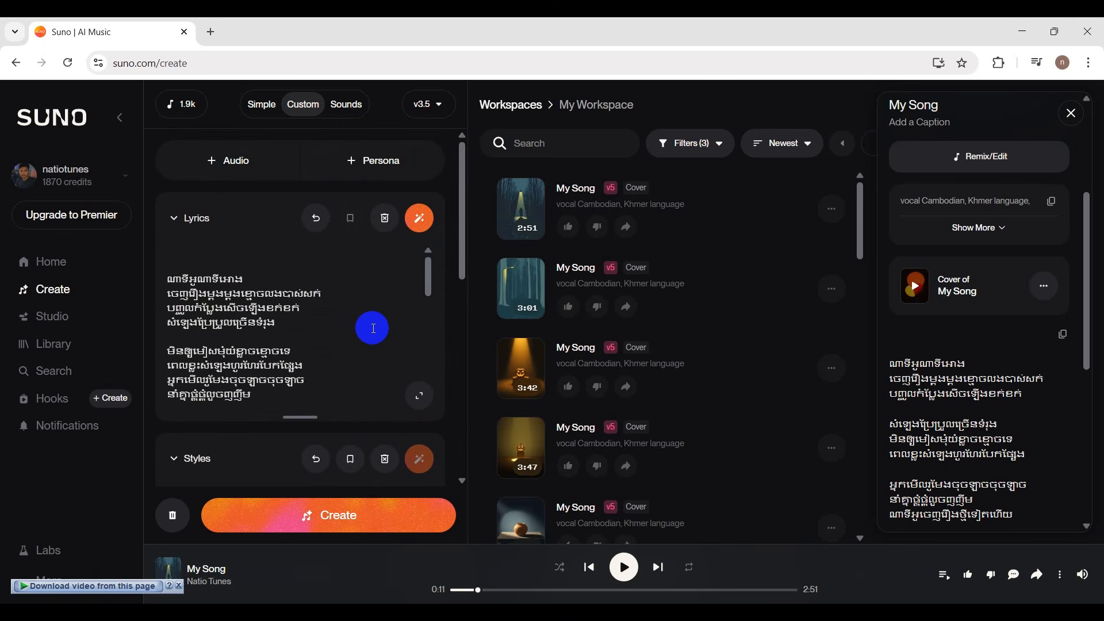
scroll(368, 339, "down", 3)
scroll(368, 338, "up", 5)
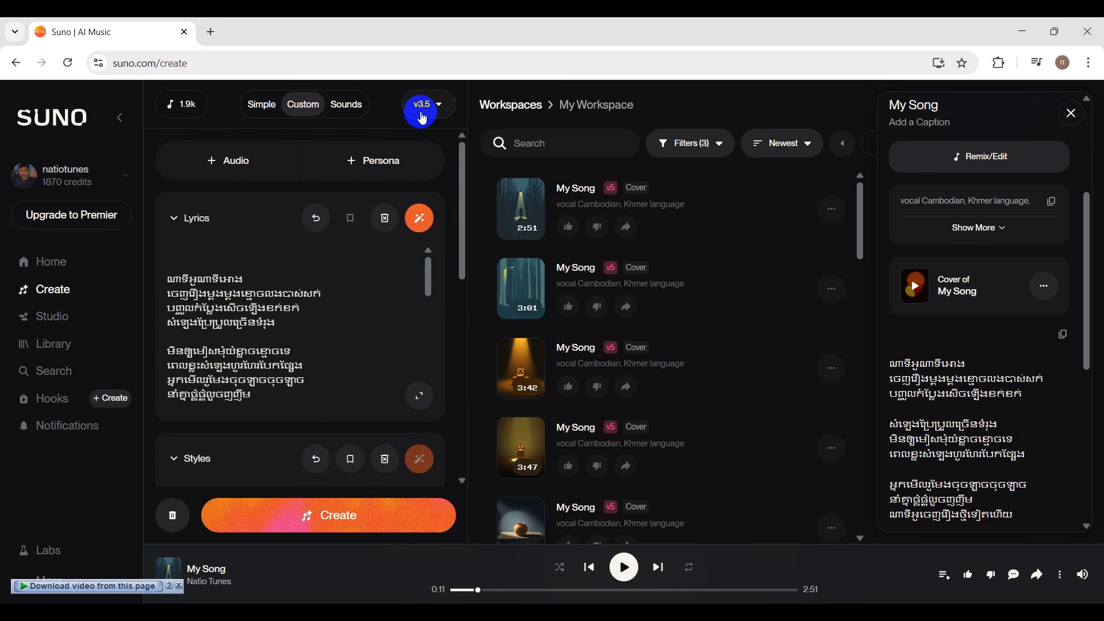
scroll(399, 339, "down", 5)
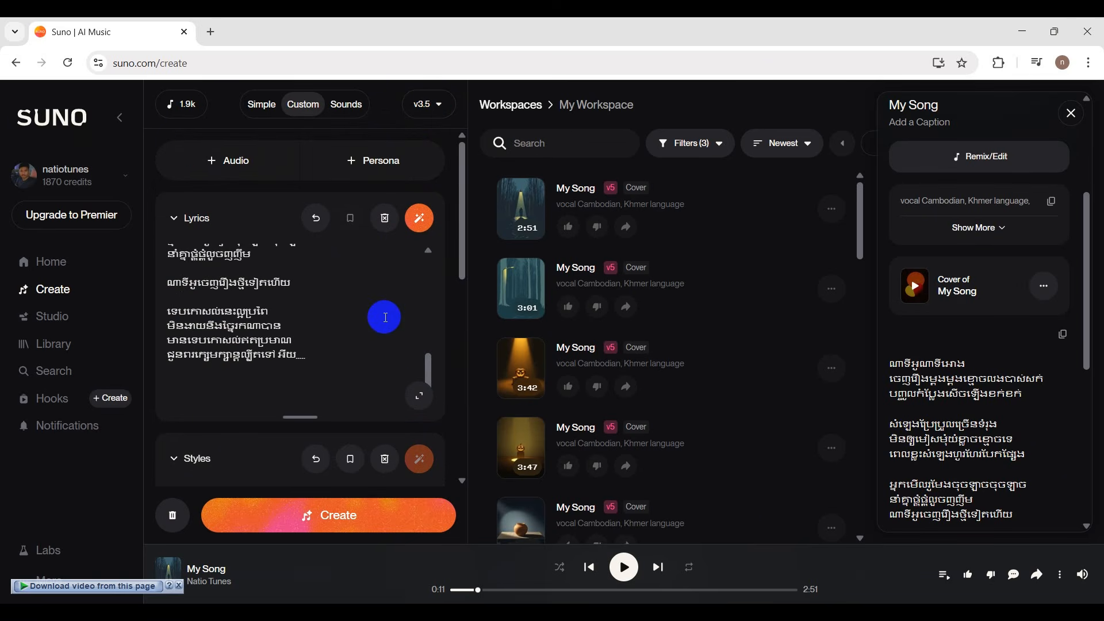
scroll(397, 332, "down", 5)
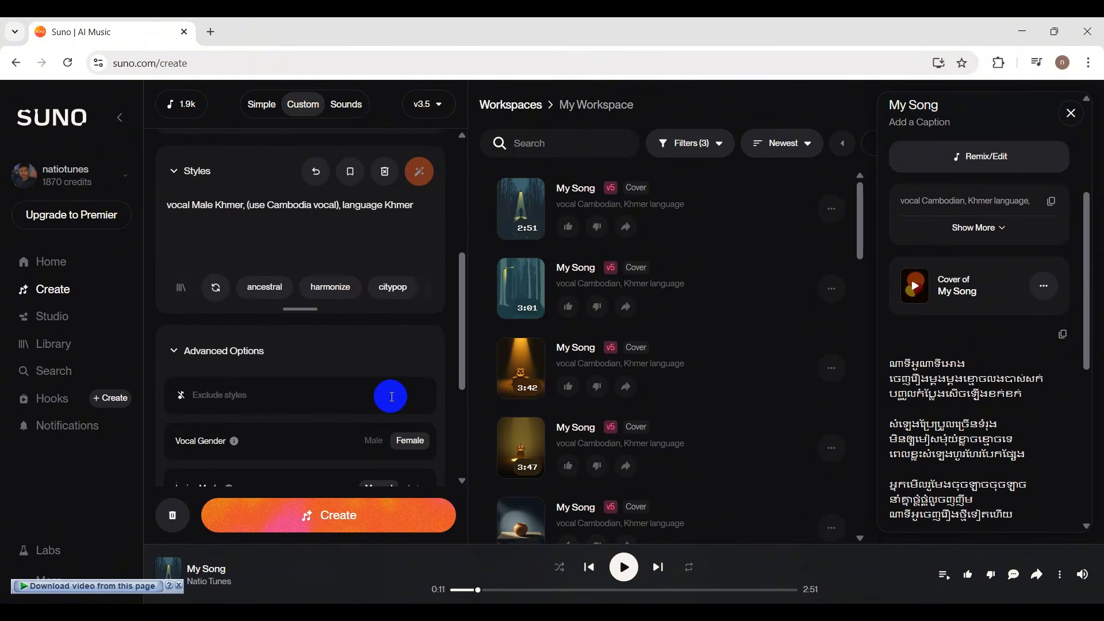
scroll(387, 393, "up", 5)
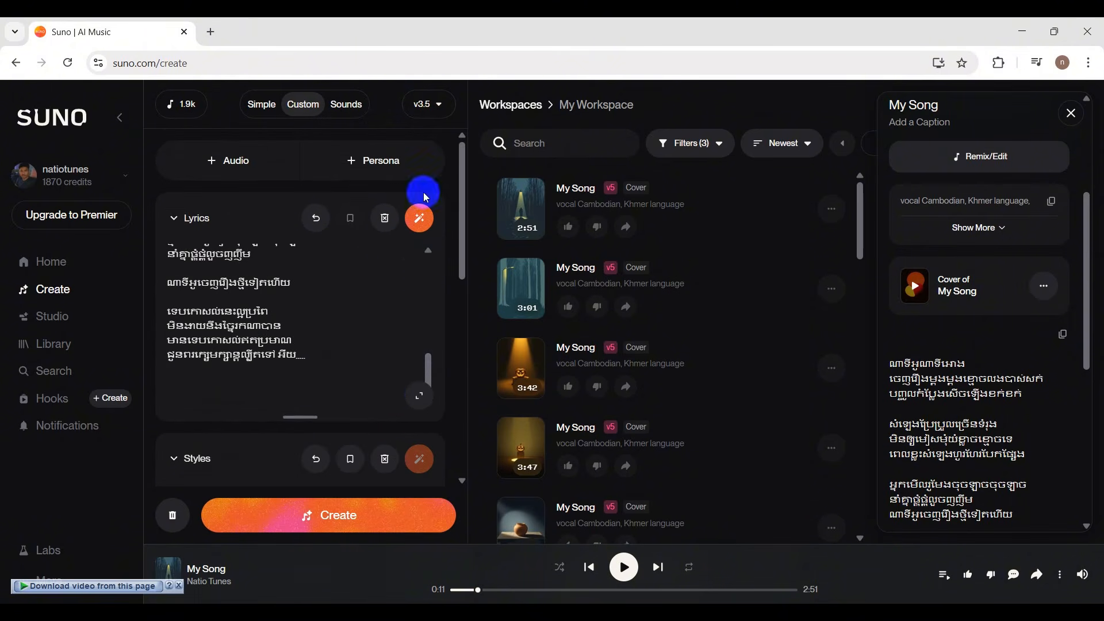
Switch the song generation model to v5.
left_click(430, 104)
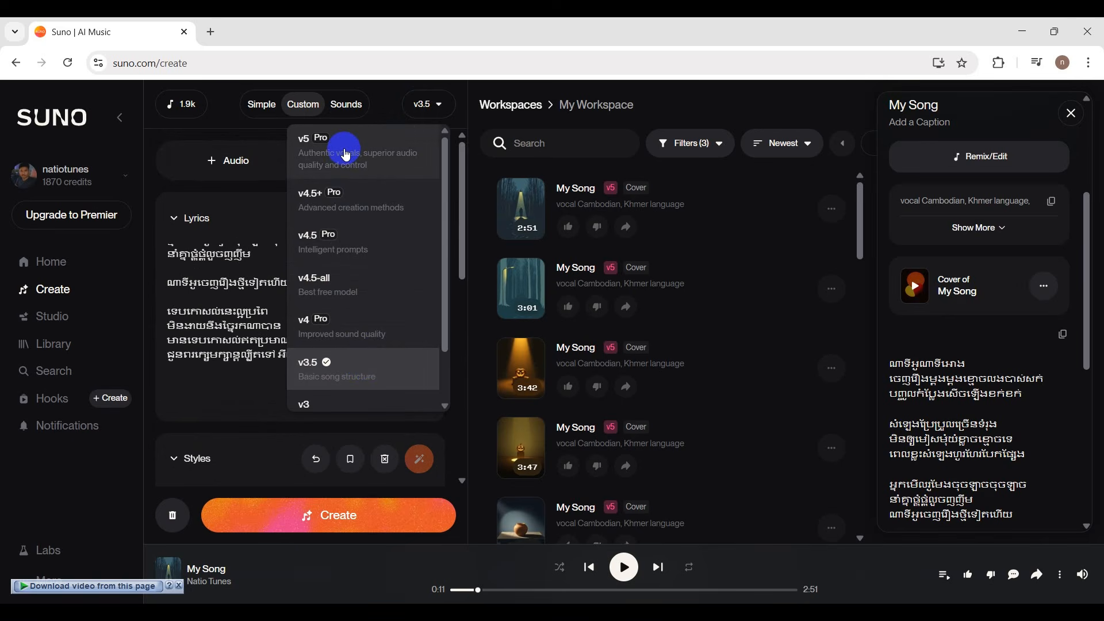
left_click(383, 161)
left_click(429, 106)
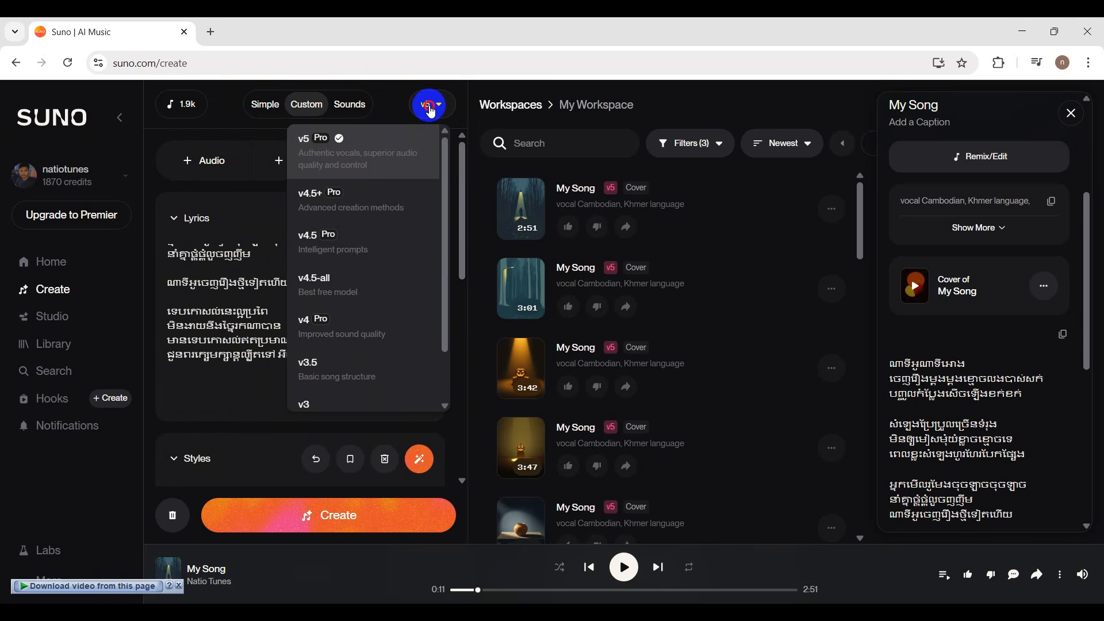
left_click(394, 147)
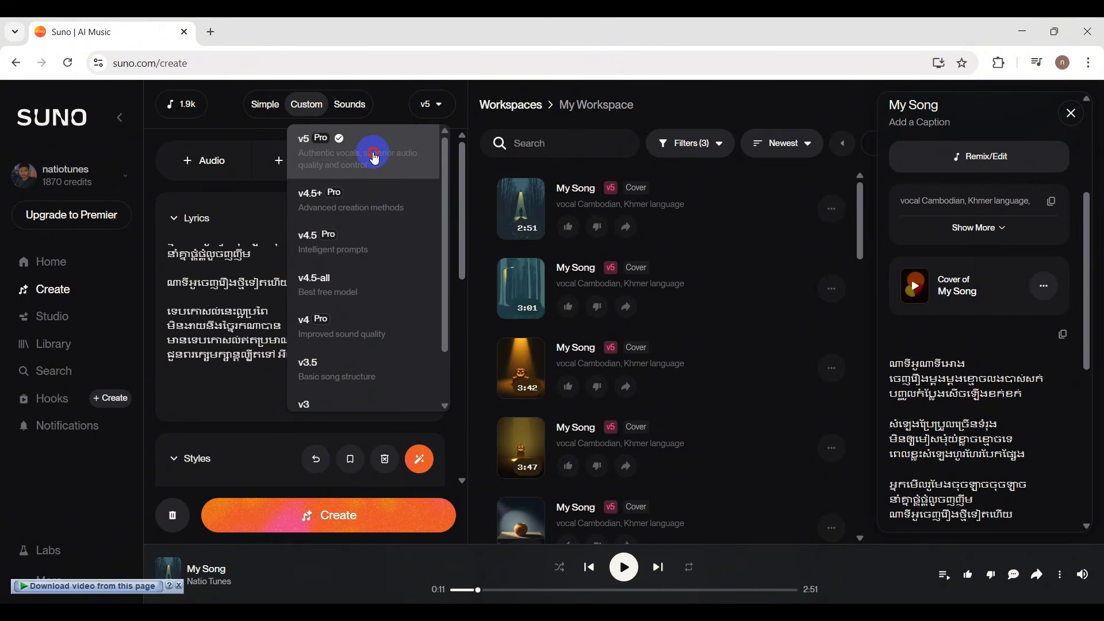
left_click(374, 158)
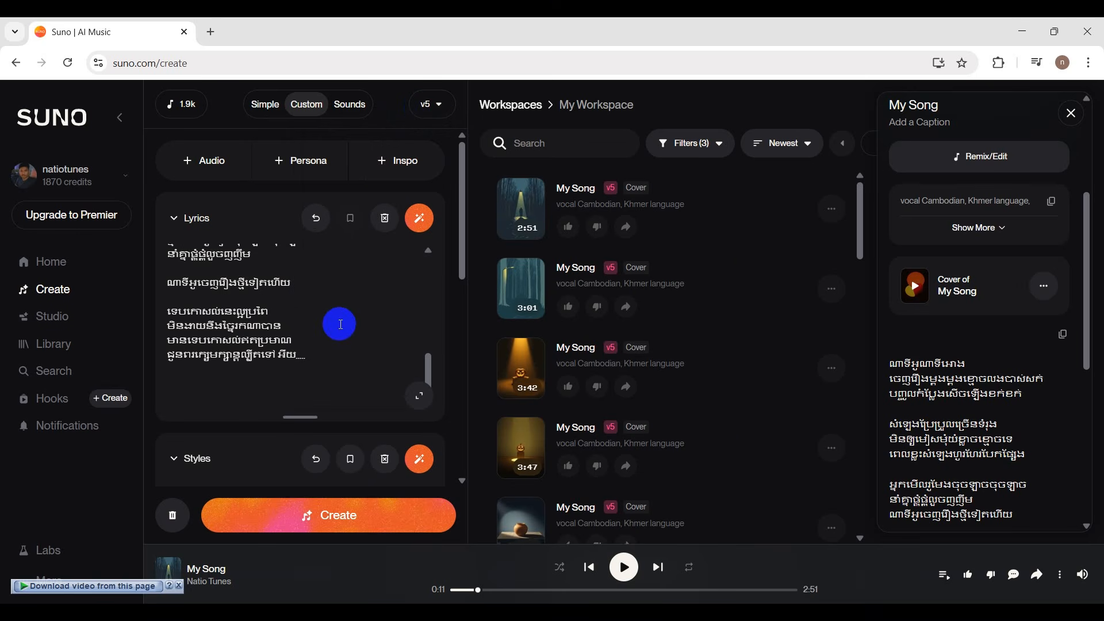
Check the song settings and the lyrics again with v5 selected, highlighting the opening lyric line.
scroll(340, 319, "down", 4)
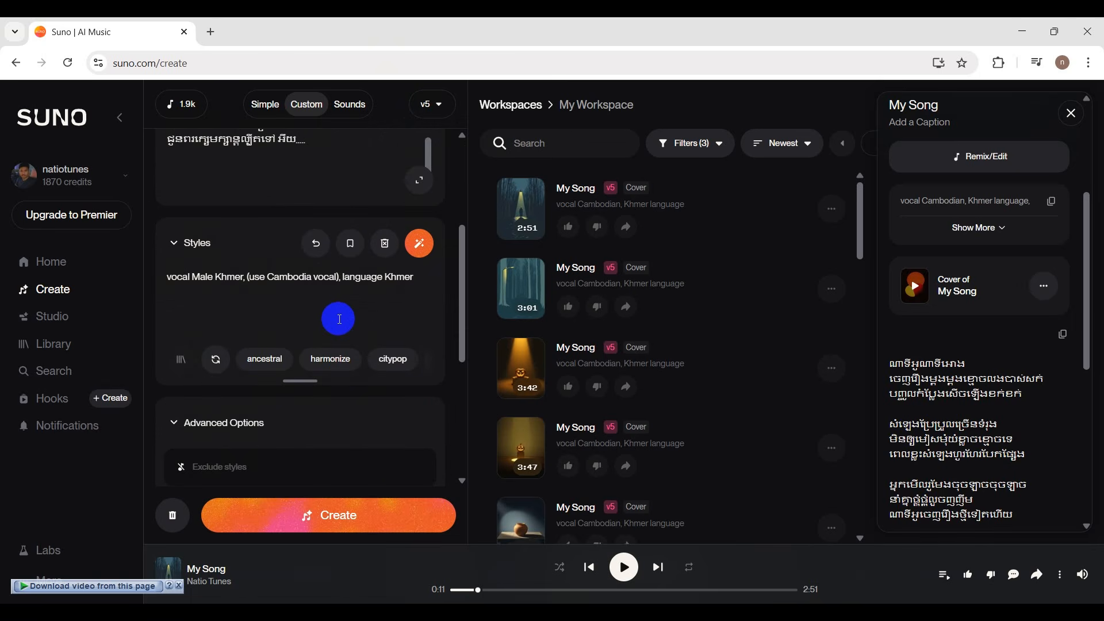
scroll(340, 319, "down", 5)
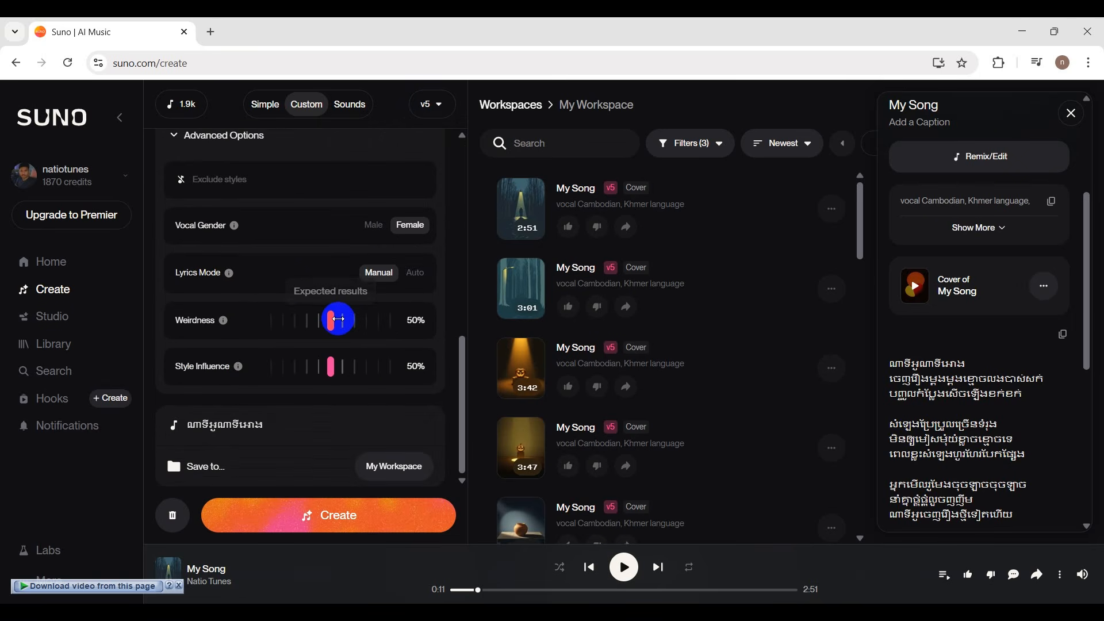
scroll(330, 414, "up", 6)
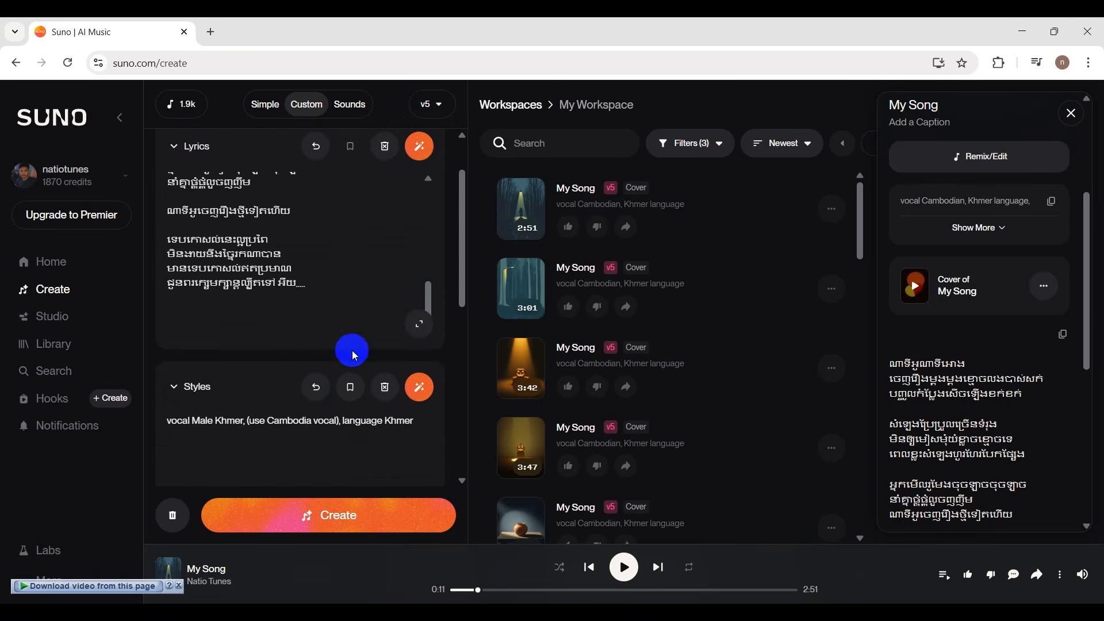
scroll(350, 310, "up", 5)
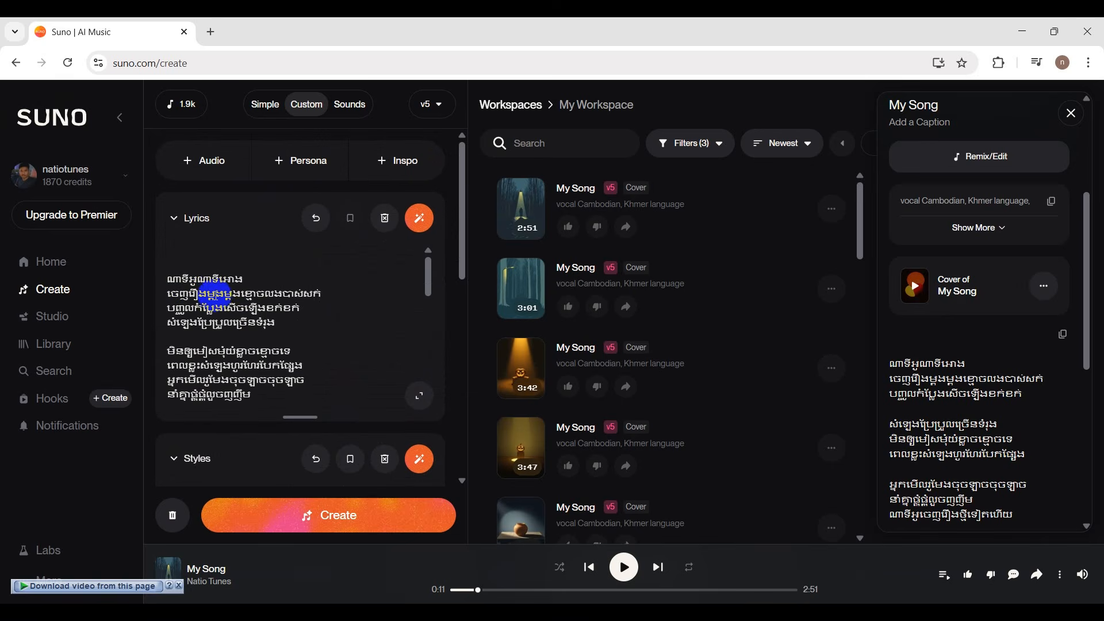
left_click(170, 282)
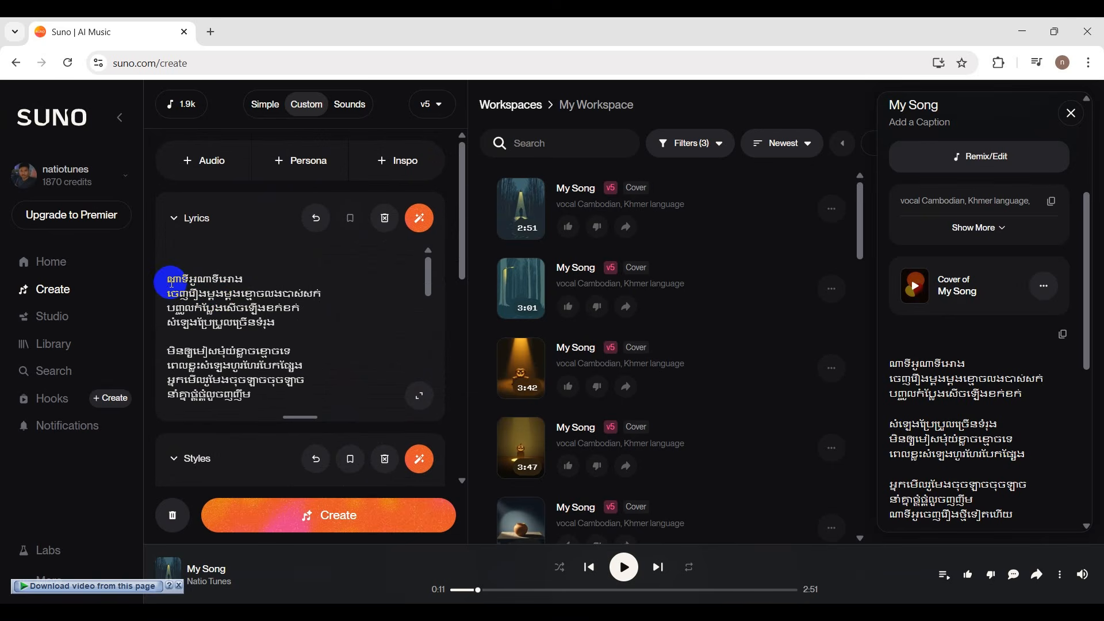
left_click_drag(170, 283, 238, 278)
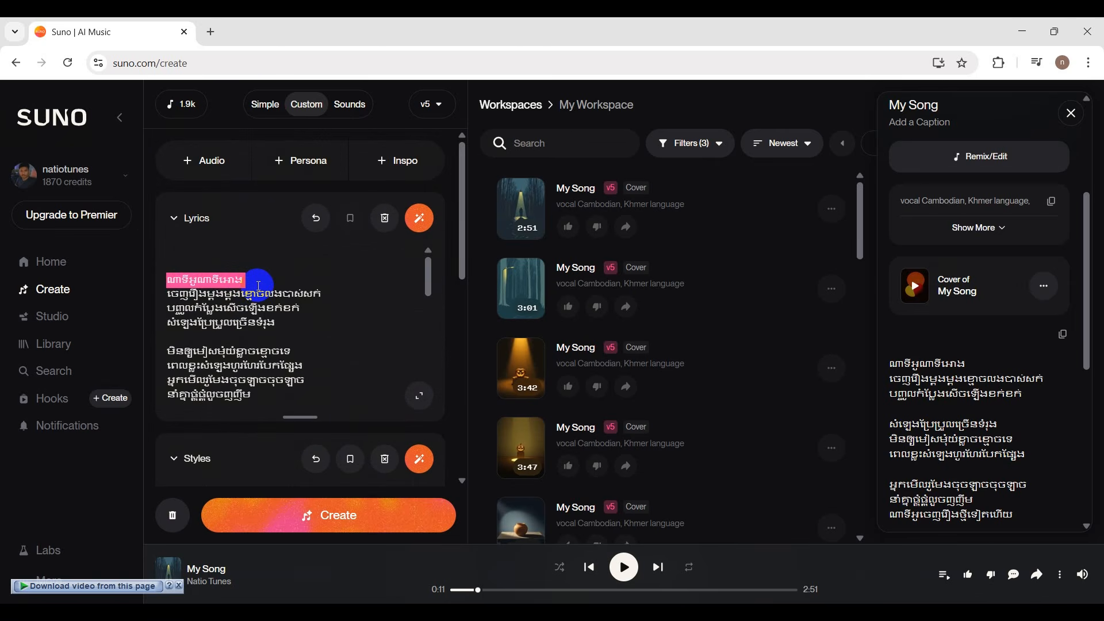
left_click(259, 285)
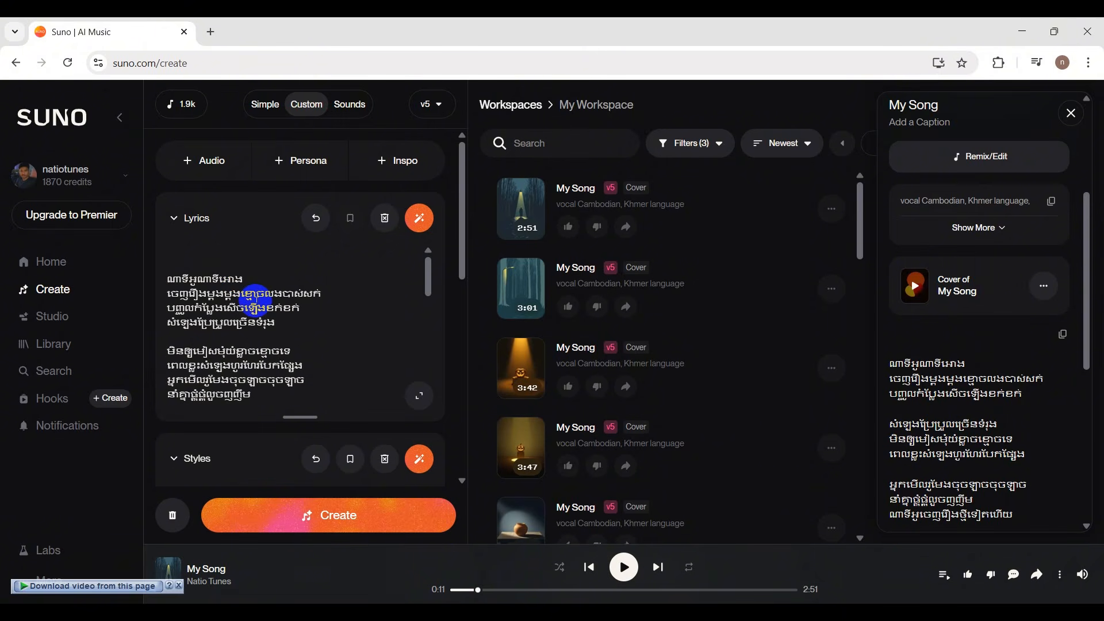
scroll(255, 298, "down", 5)
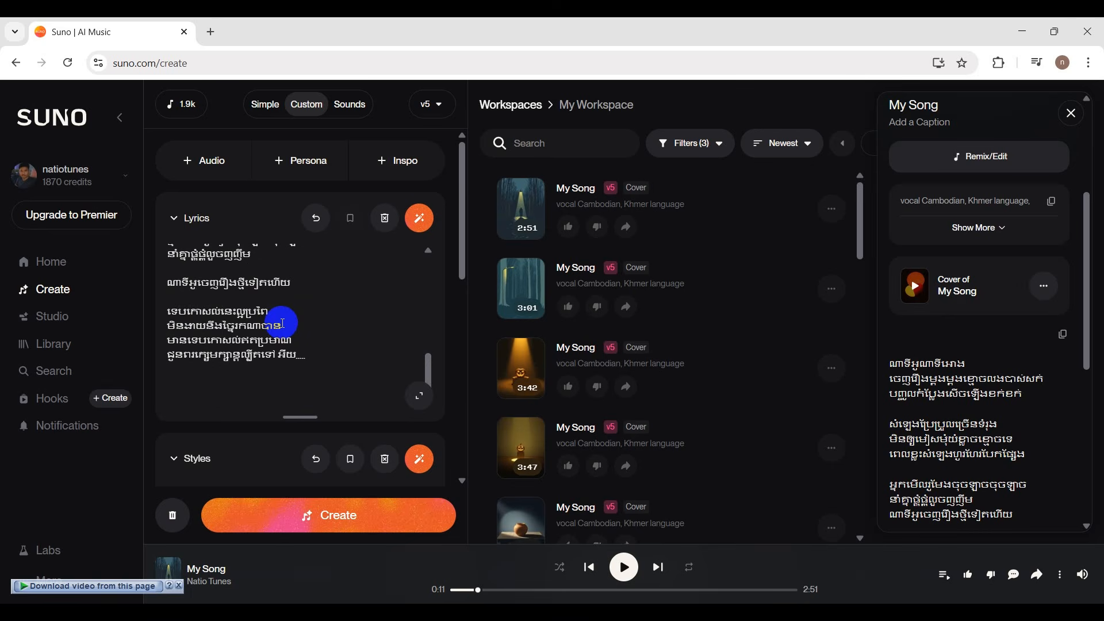
Generate the song from the prepared lyrics, style prompt and title.
scroll(282, 323, "down", 6)
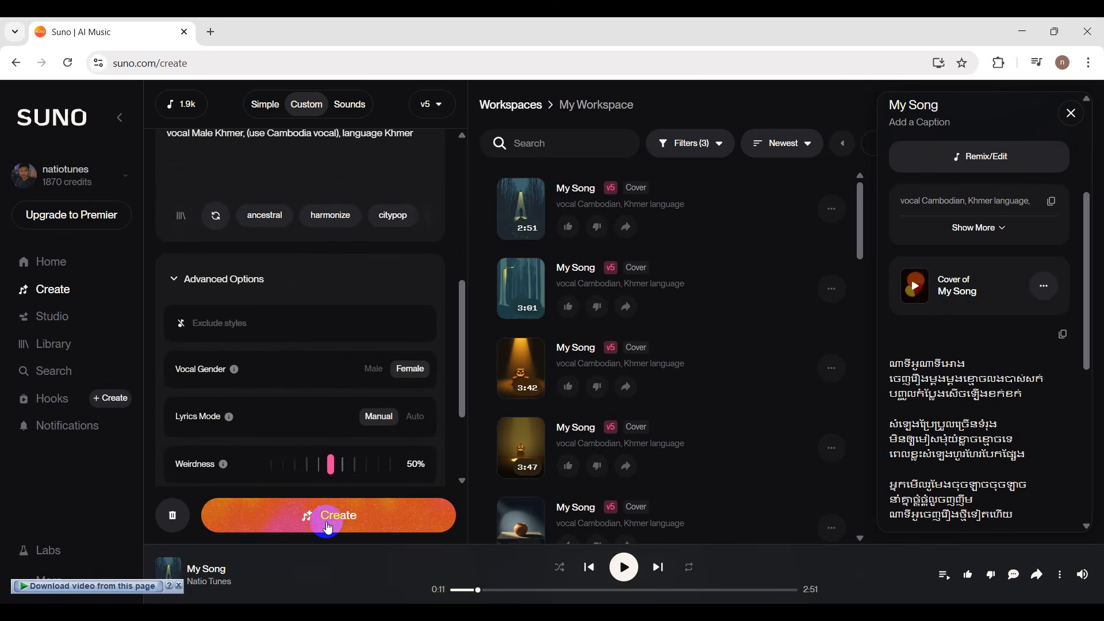
left_click(325, 528)
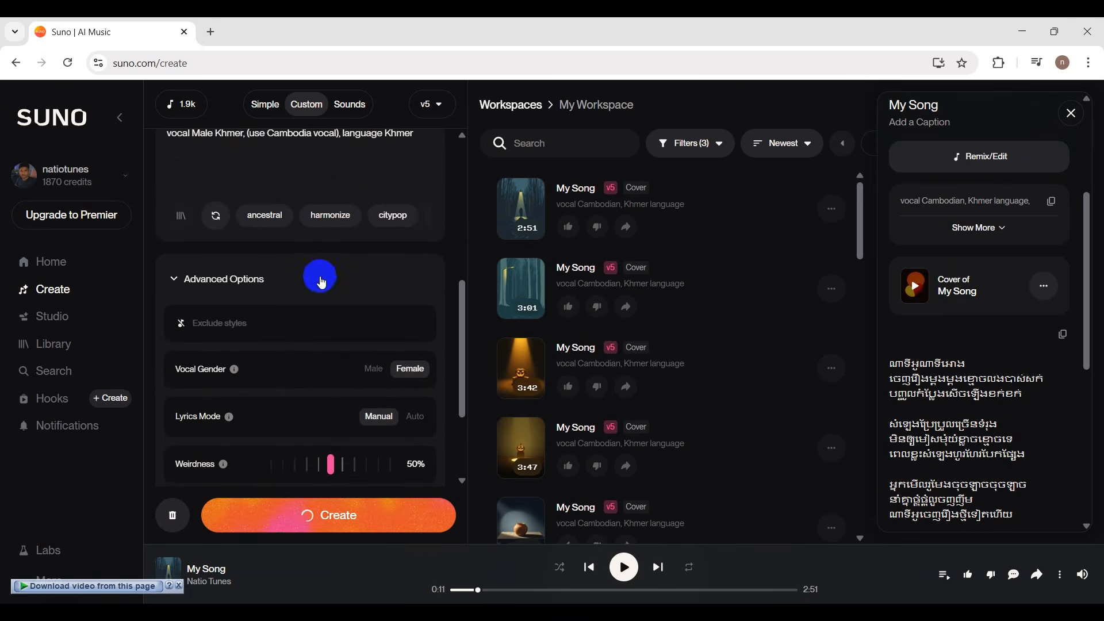
scroll(362, 296, "up", 4)
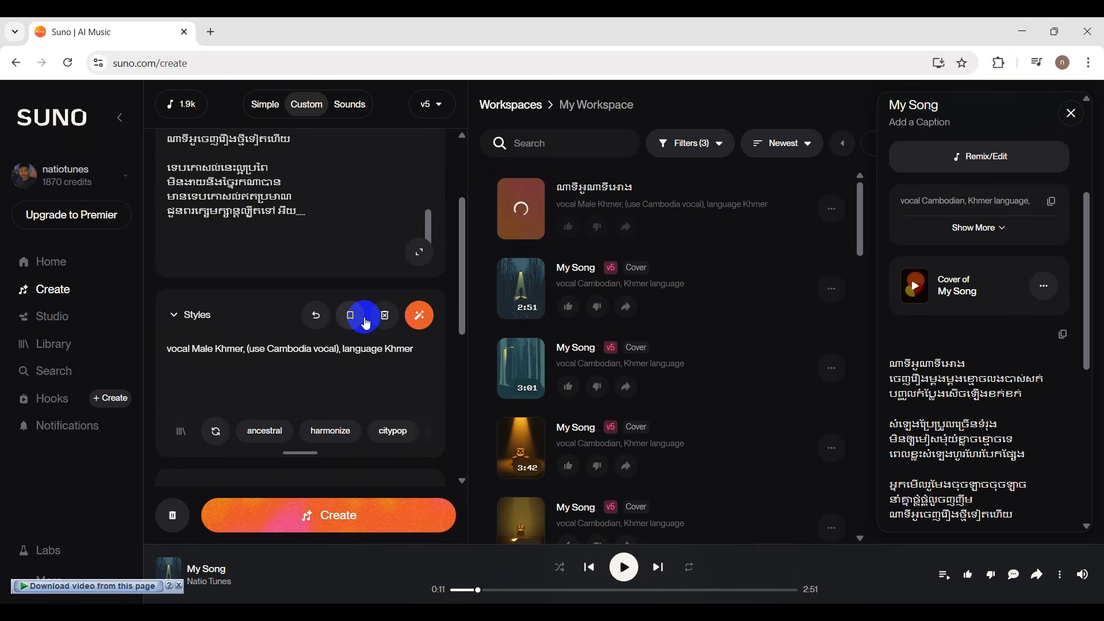
scroll(356, 239, "up", 5)
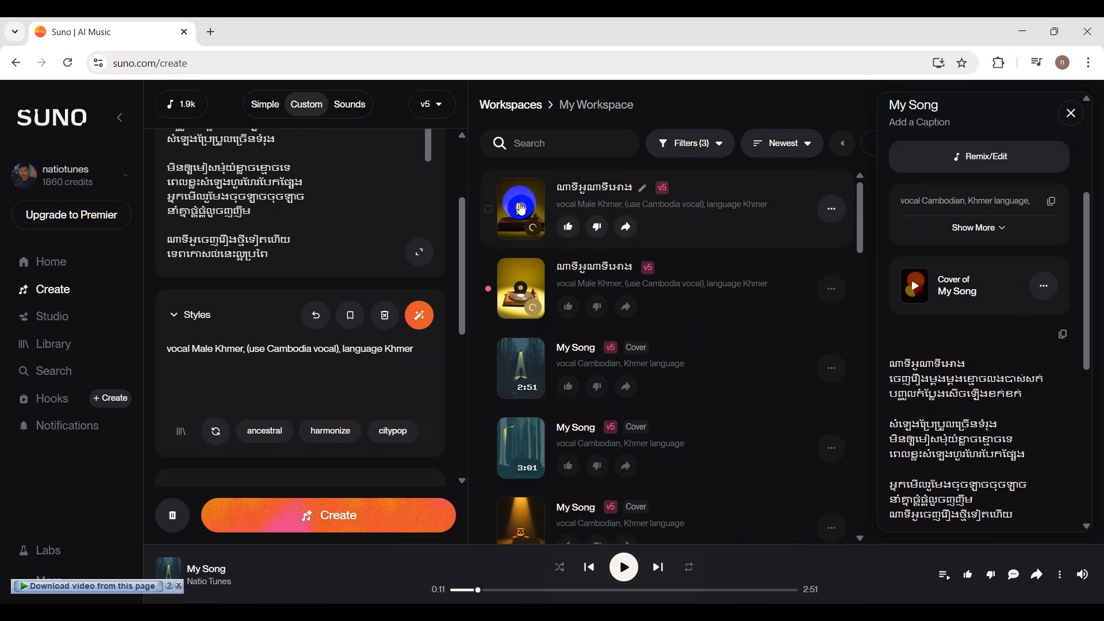
Play the first newly generated version, mark it as liked, and follow along in the lyrics.
left_click(522, 210)
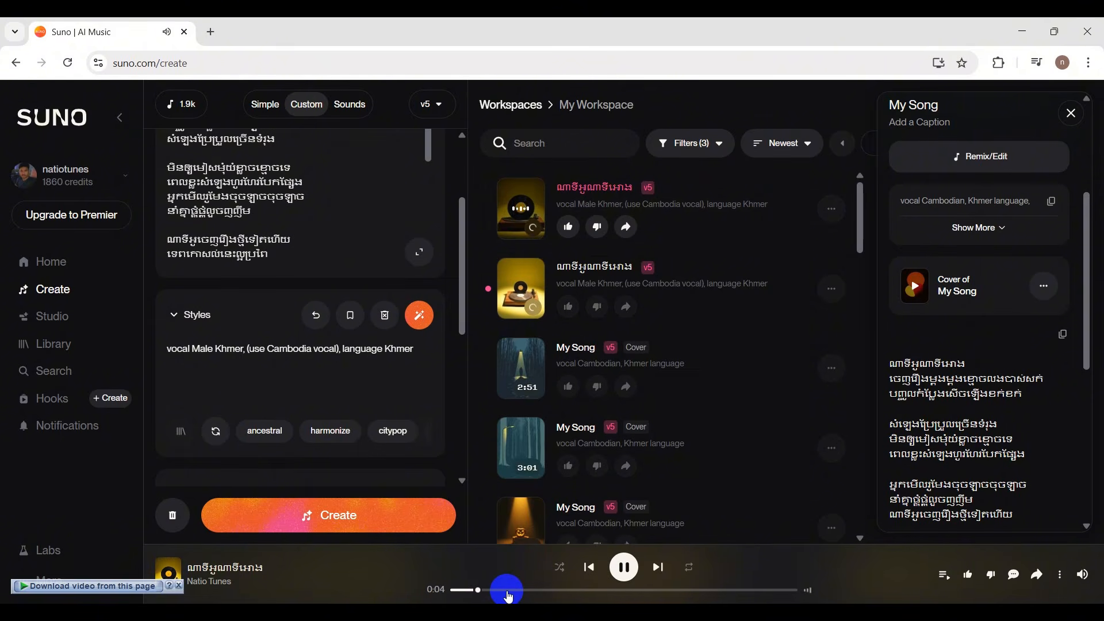
left_click(568, 226)
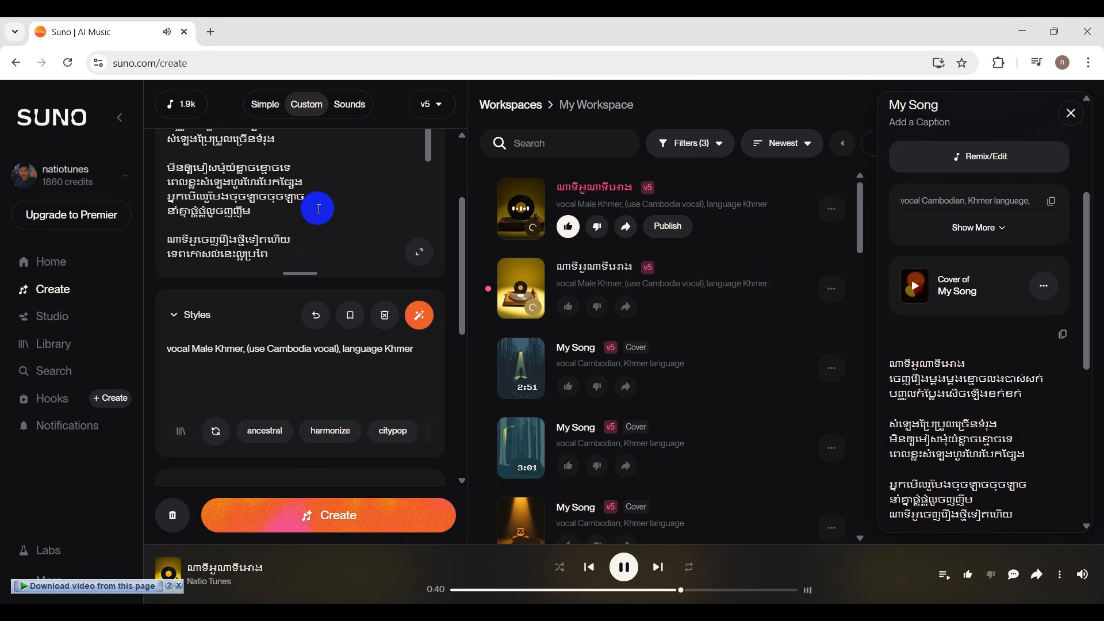
scroll(319, 209, "up", 1)
scroll(319, 208, "up", 3)
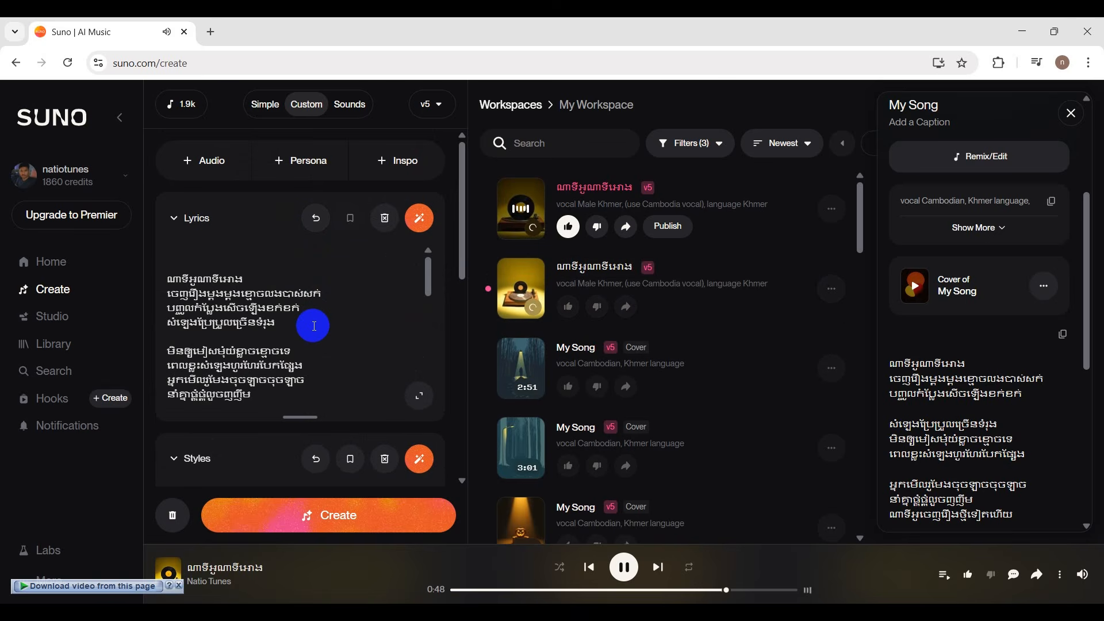
scroll(315, 326, "down", 1)
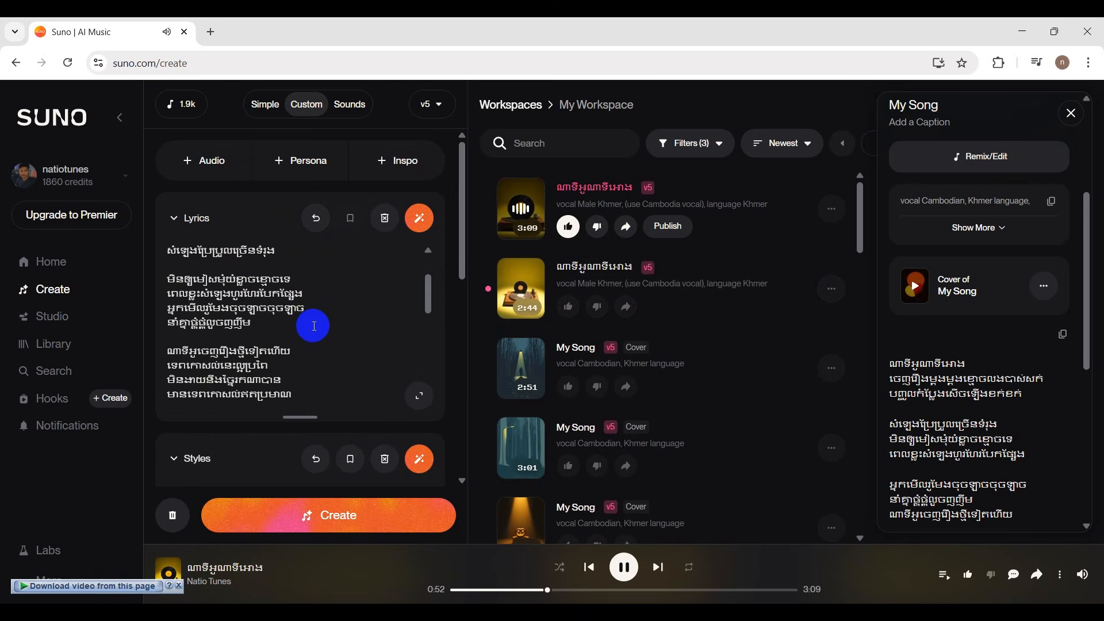
scroll(315, 326, "down", 6)
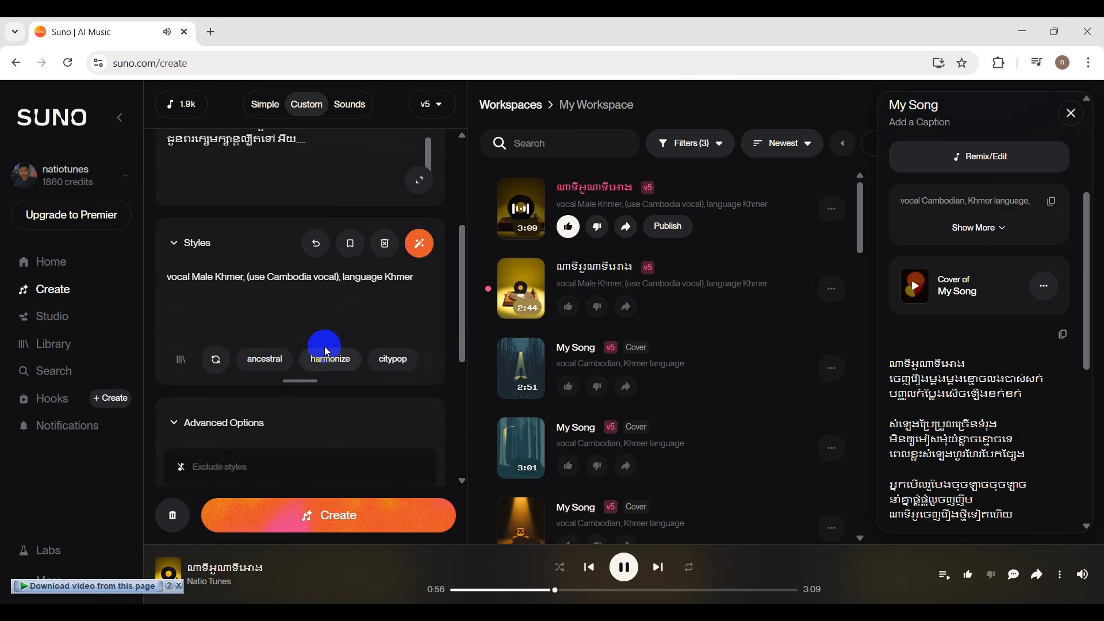
Play the second generated version from about 0:20 while checking the lyrics, and pause it.
left_click(526, 287)
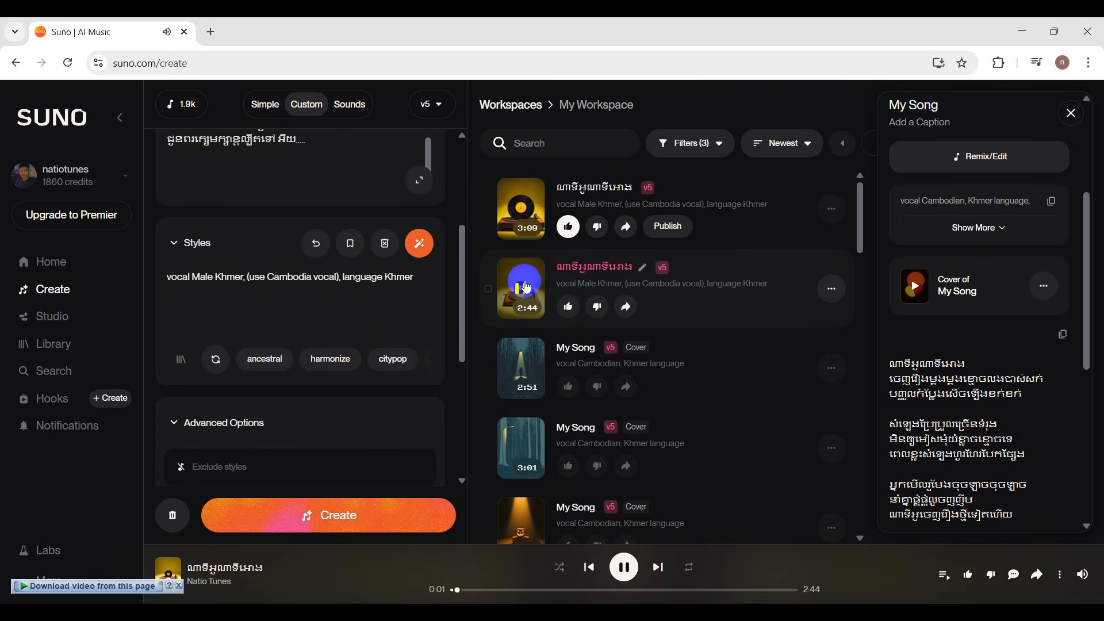
left_click(496, 591)
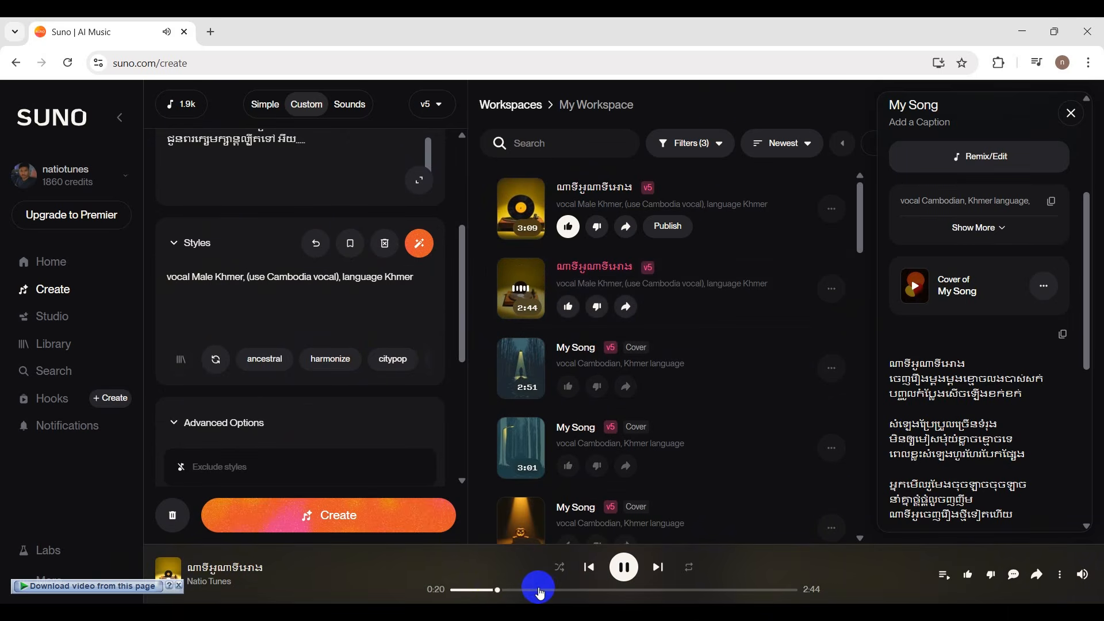
scroll(387, 323, "up", 3)
scroll(387, 323, "up", 3)
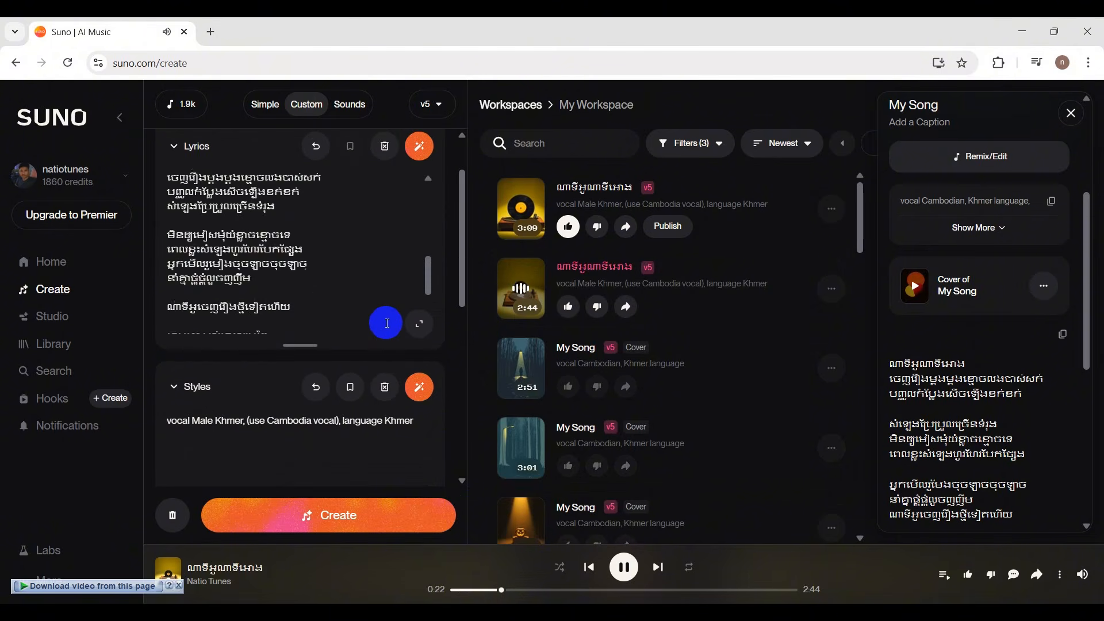
left_click(532, 289)
Review the current lyrics from the opening verse down to the repeated section.
scroll(306, 268, "up", 3)
scroll(306, 269, "up", 1)
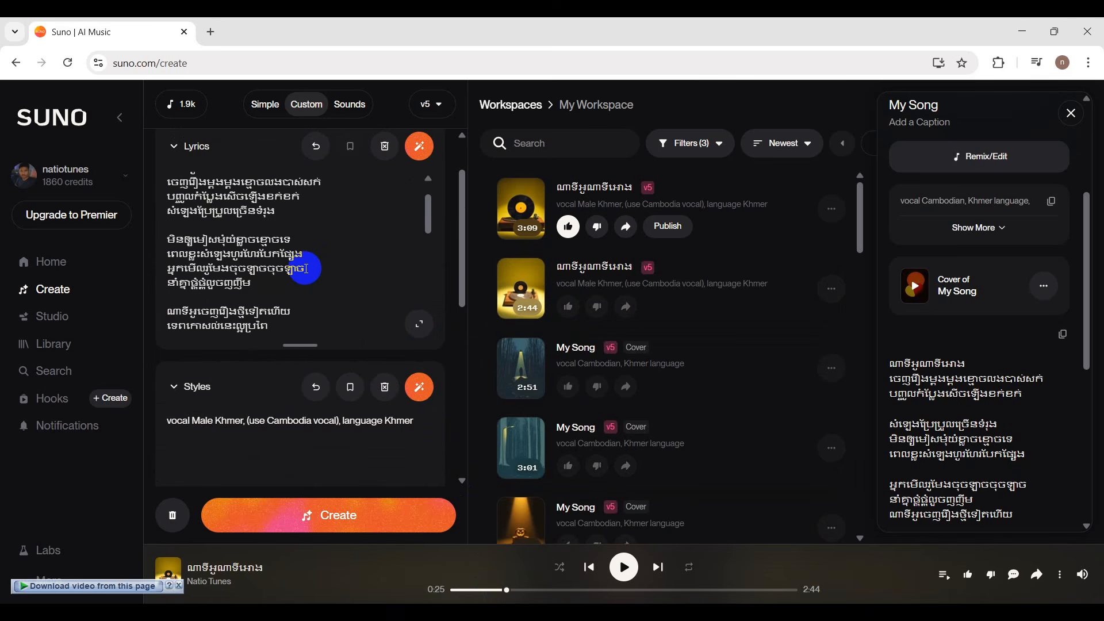
left_click(306, 268)
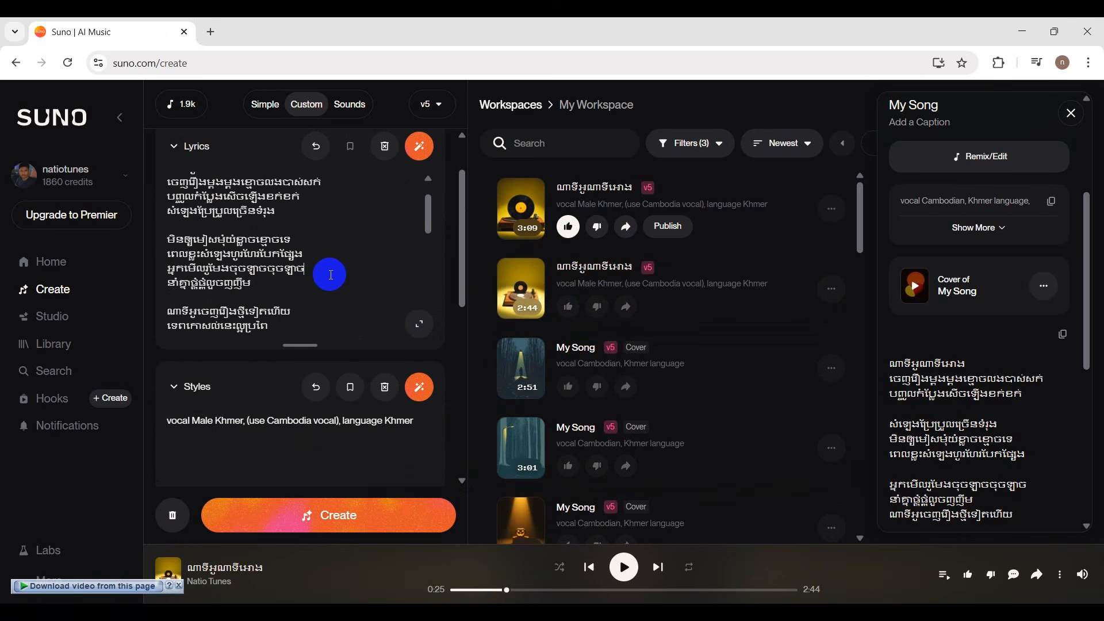
scroll(331, 274, "up", 1)
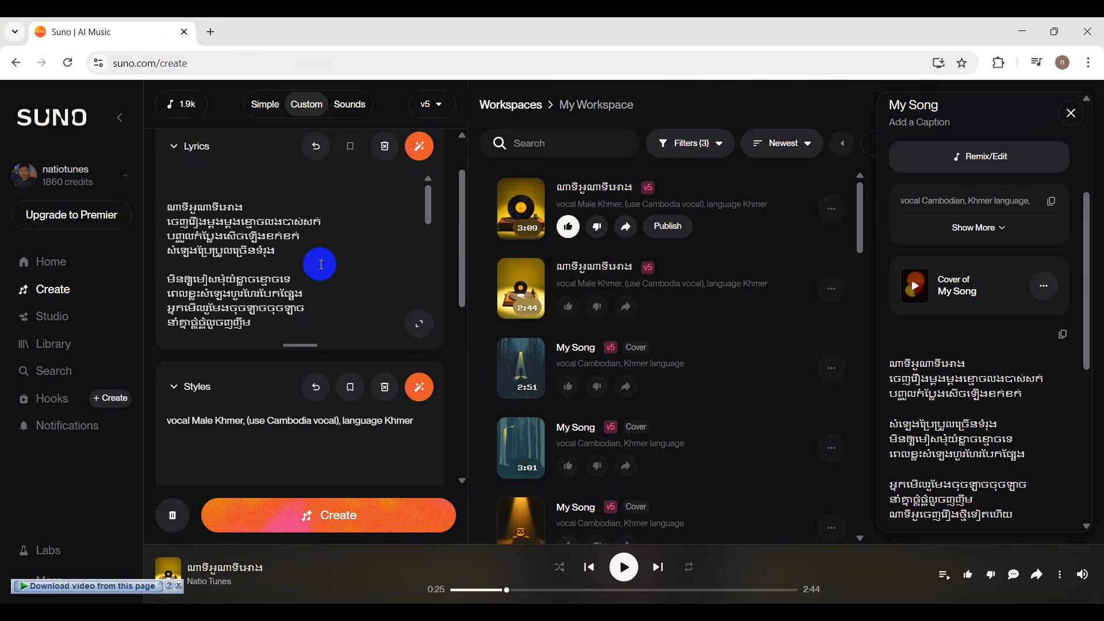
scroll(320, 265, "up", 2)
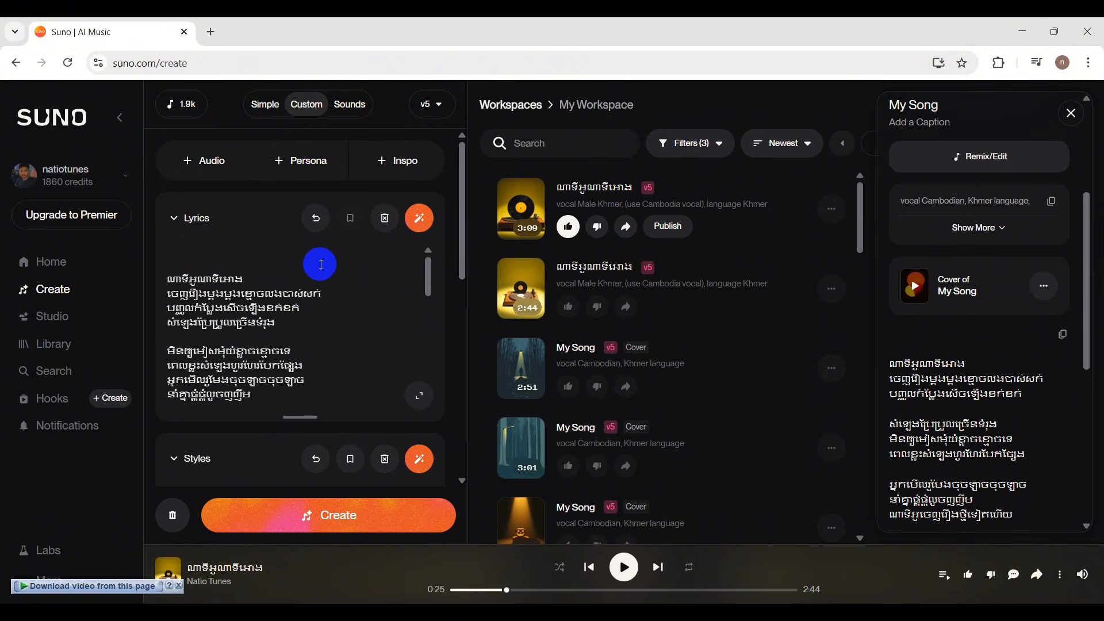
left_click(319, 303)
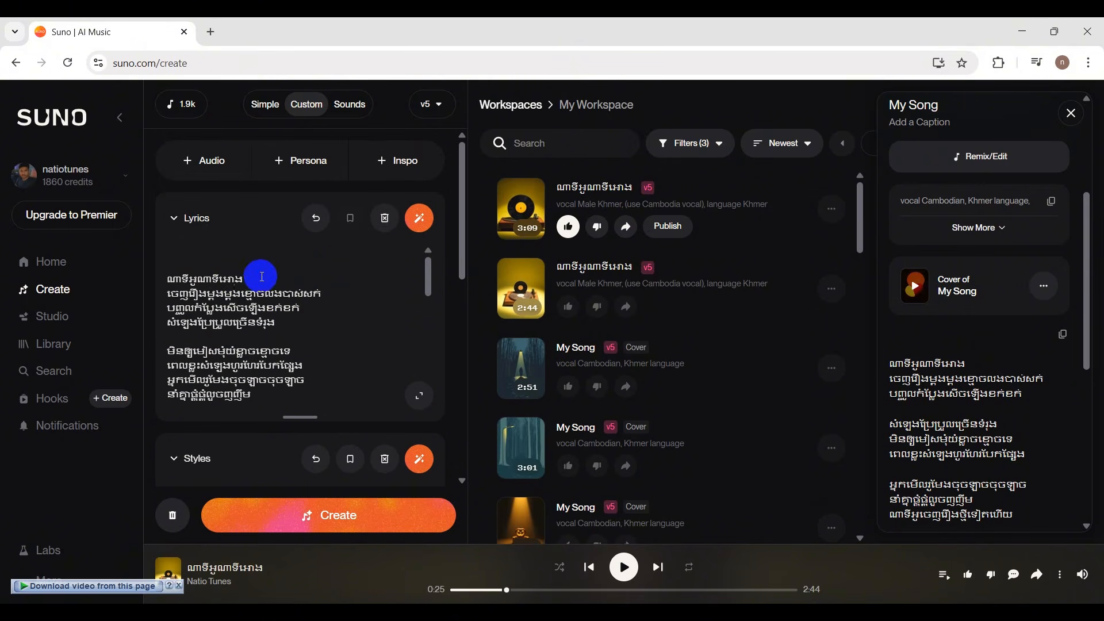
left_click(260, 276)
scroll(270, 319, "down", 3)
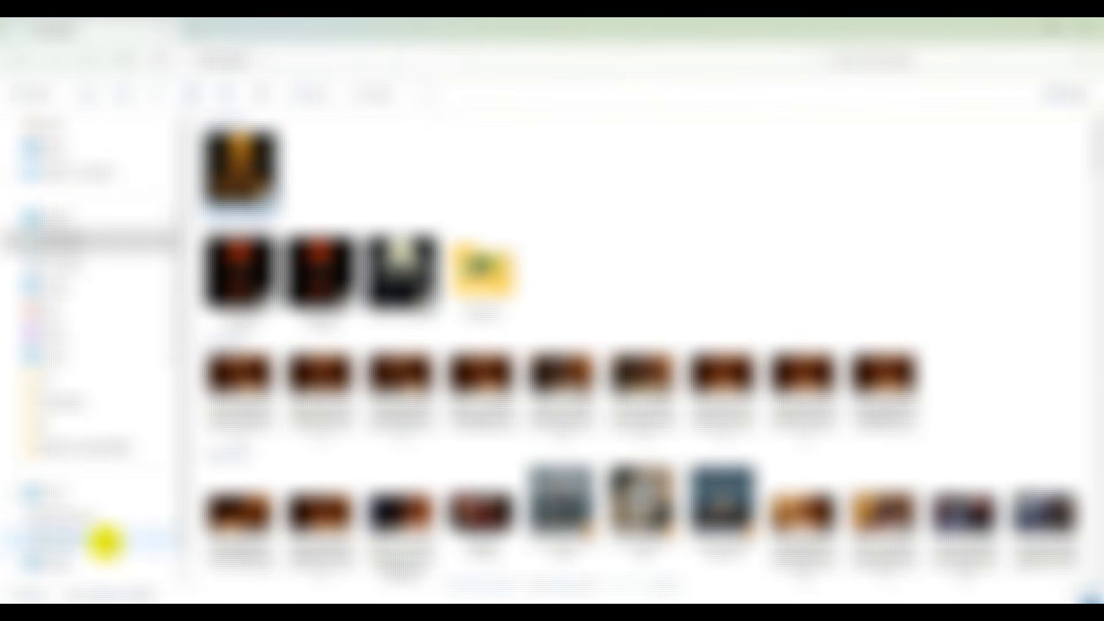
Replace the entire lyrics with the new Khmer lyric text beginning "កើតជាមនុស្សប្រុស" and look through it.
left_click(84, 538)
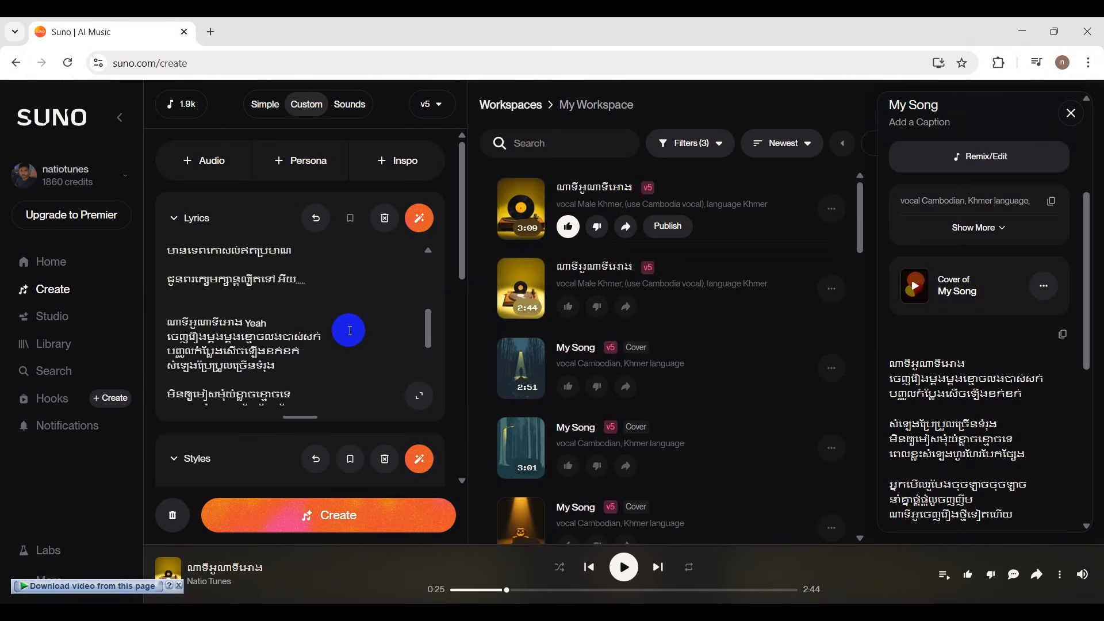
scroll(347, 327, "down", 1)
key("ctrl+a")
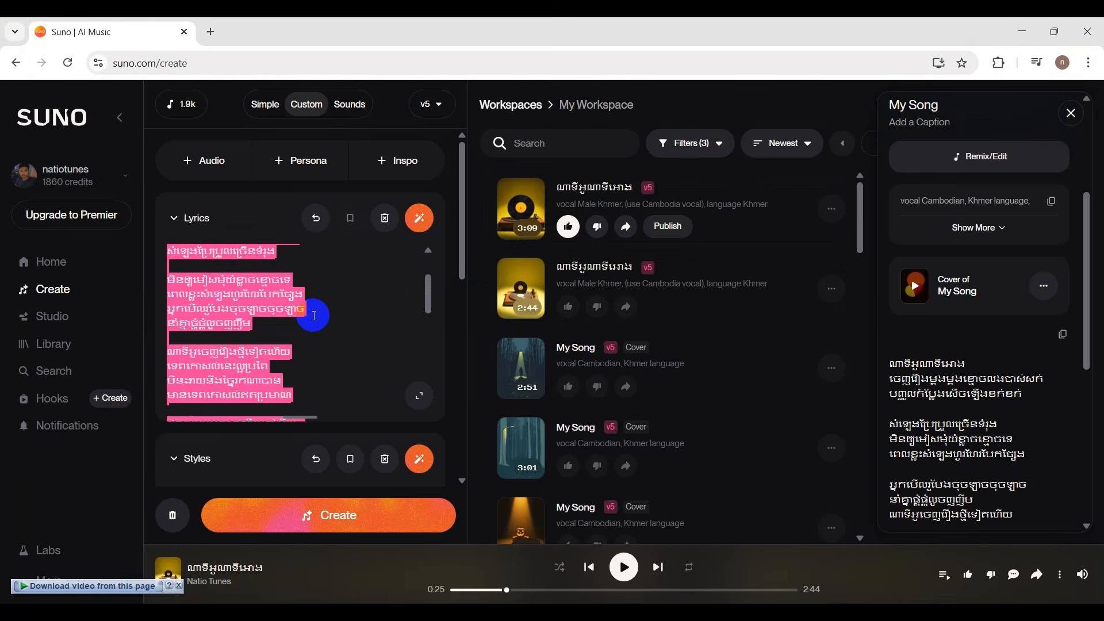
key("ctrl+v")
scroll(350, 328, "up", 2)
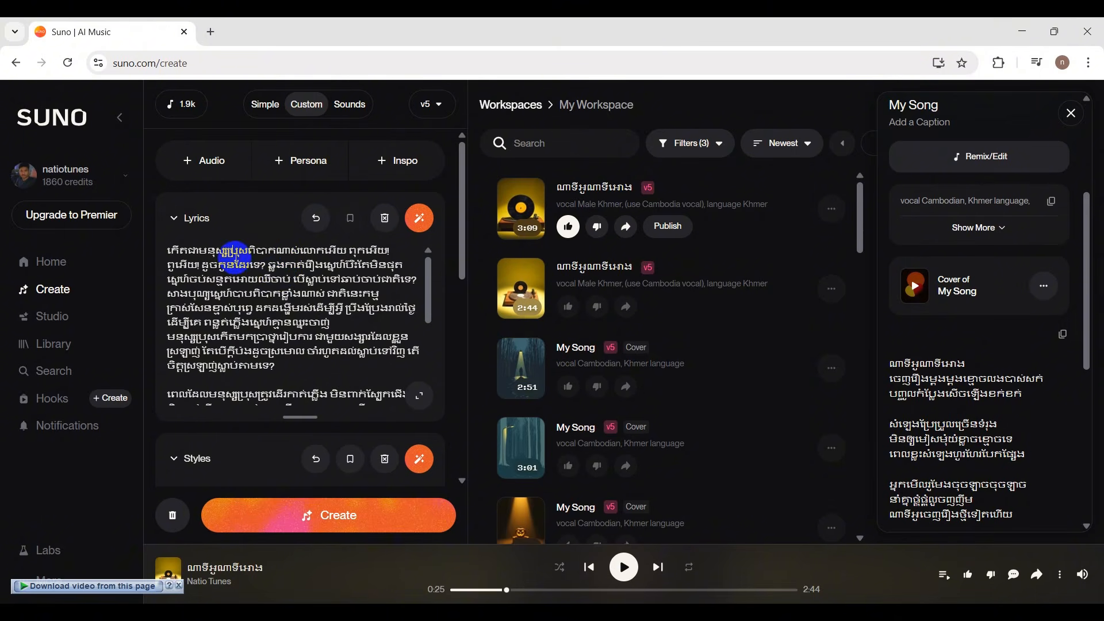
scroll(277, 287, "down", 4)
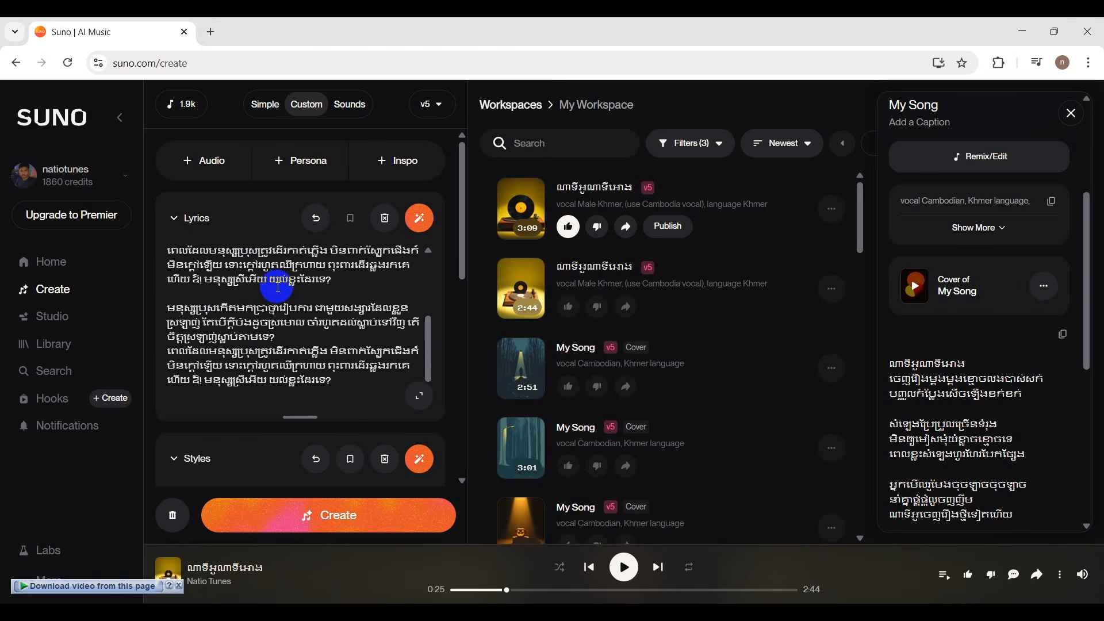
scroll(317, 317, "up", 3)
scroll(318, 317, "up", 1)
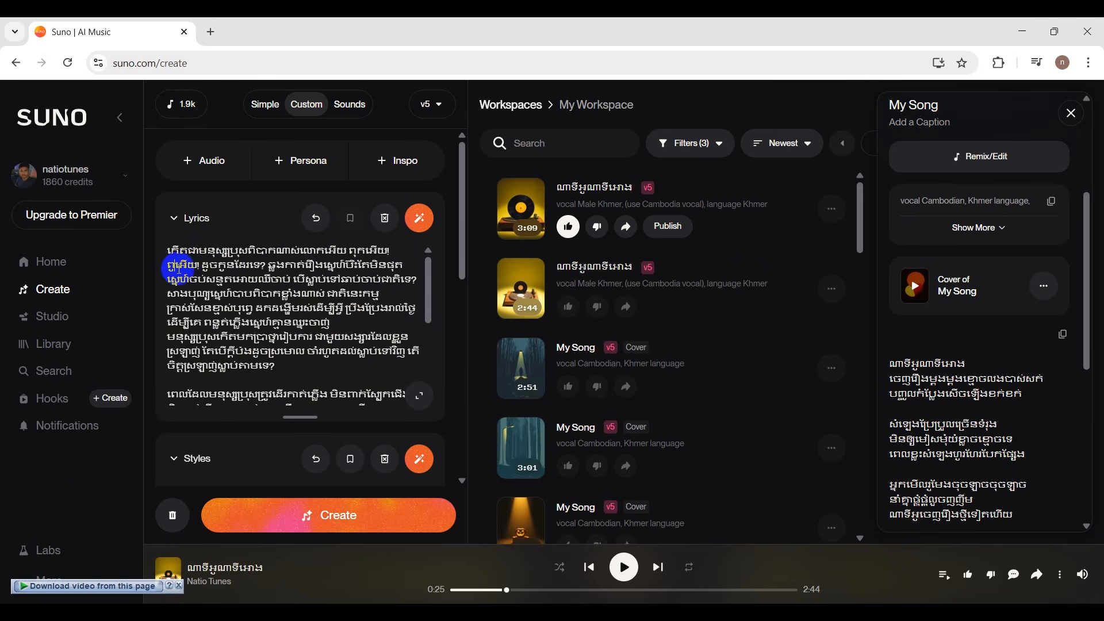
Break the opening of the new lyrics into two three-line stanzas separated by blank lines.
left_click(348, 253)
key("Return")
left_click(311, 269)
key("Return")
left_click(304, 280)
key("Return")
key("Return")
left_click(299, 305)
key("Return")
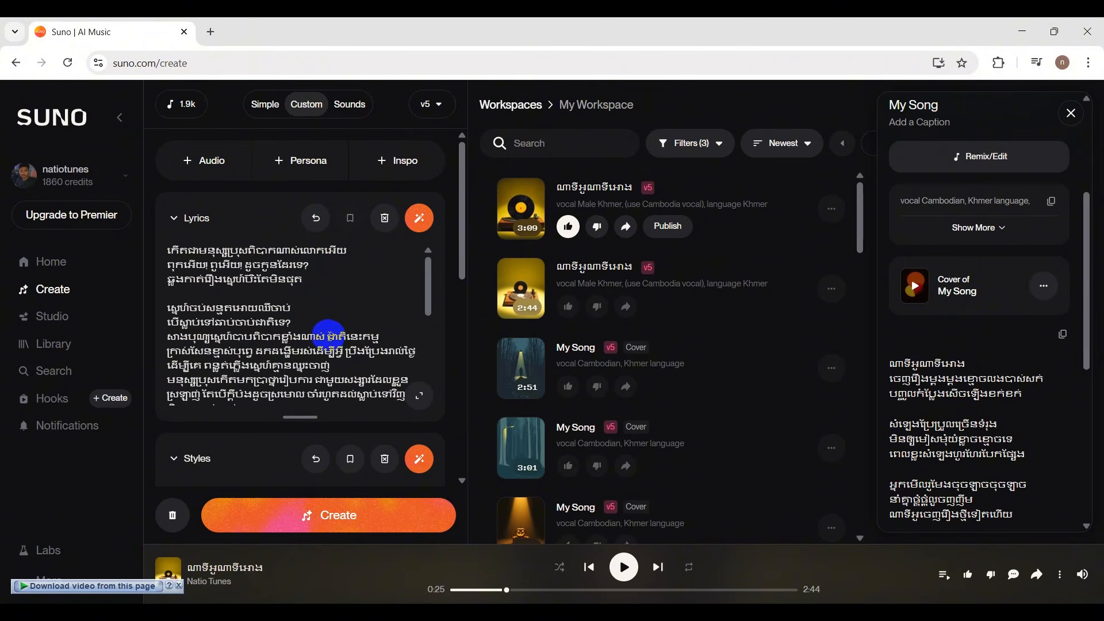
left_click(326, 336)
key("Return")
key("Return")
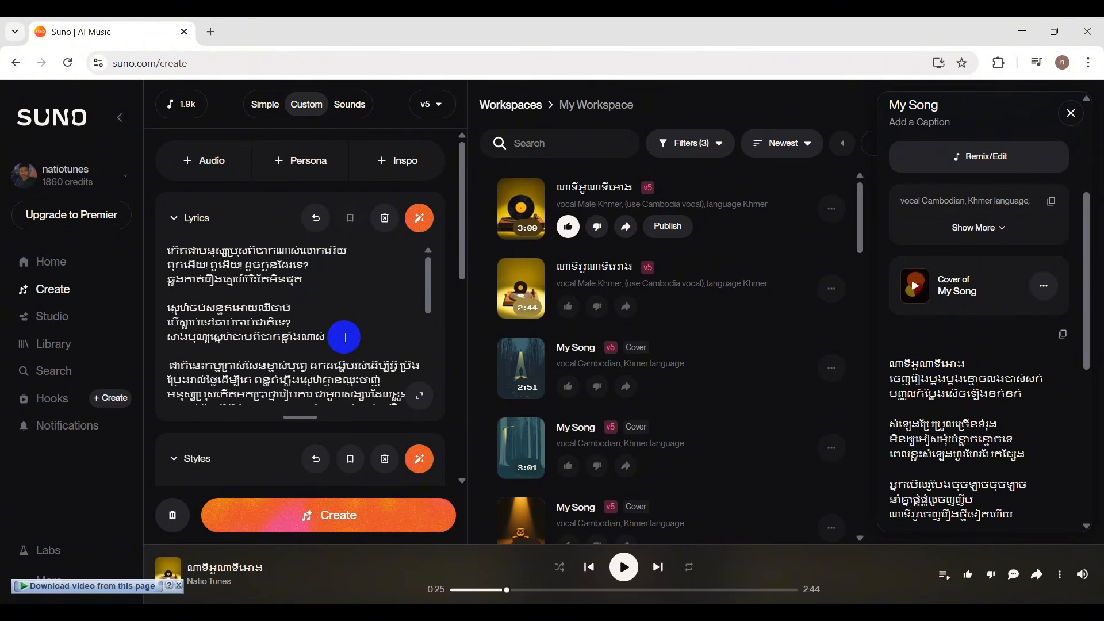
Split the passage beginning "ជាតិនេះកម្ម" into three lines, removing the space in the middle of its second line.
left_click(317, 366)
key("Return")
scroll(322, 345, "down", 1)
left_click(364, 309)
key("Return")
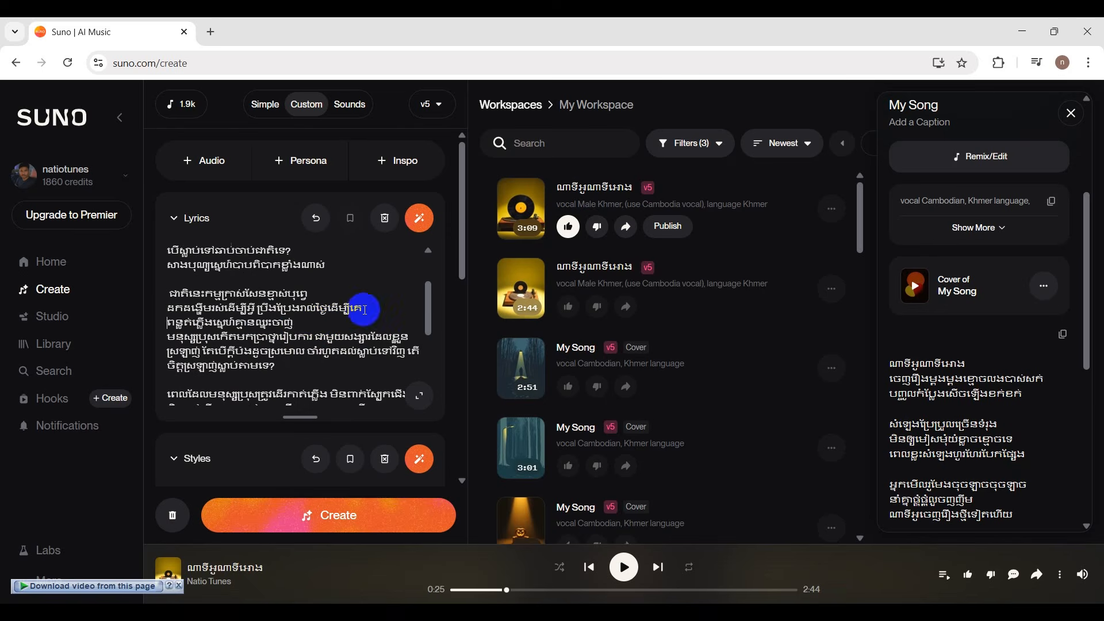
left_click(263, 316)
key("Return")
left_click(170, 335)
key("BackSpace")
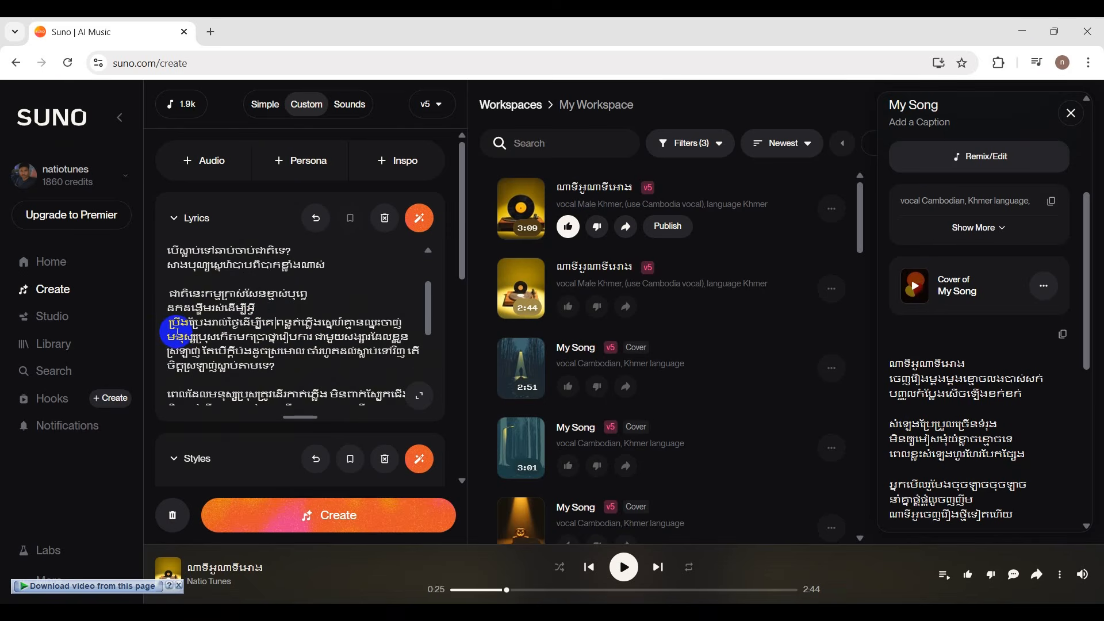
key("BackSpace")
left_click(361, 309)
key("Return")
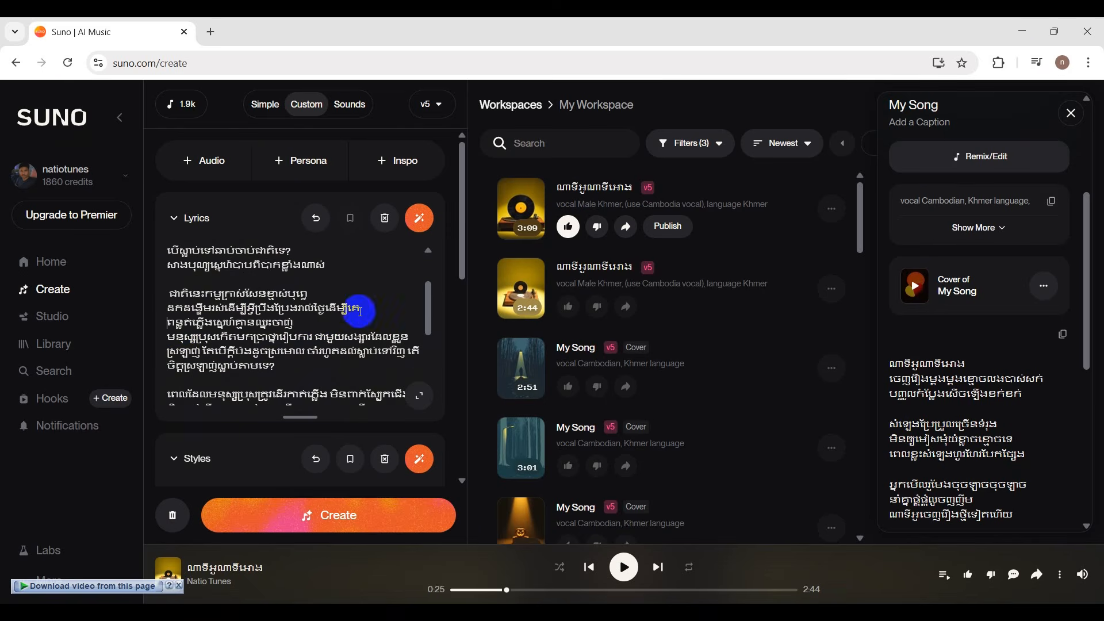
Set off the first passage beginning "មនុស្សប្រុសកើតមក" with a blank line and break it into four lines.
key("Return")
left_click(315, 352)
key("Return")
left_click(297, 365)
key("Return")
scroll(314, 334, "down", 2)
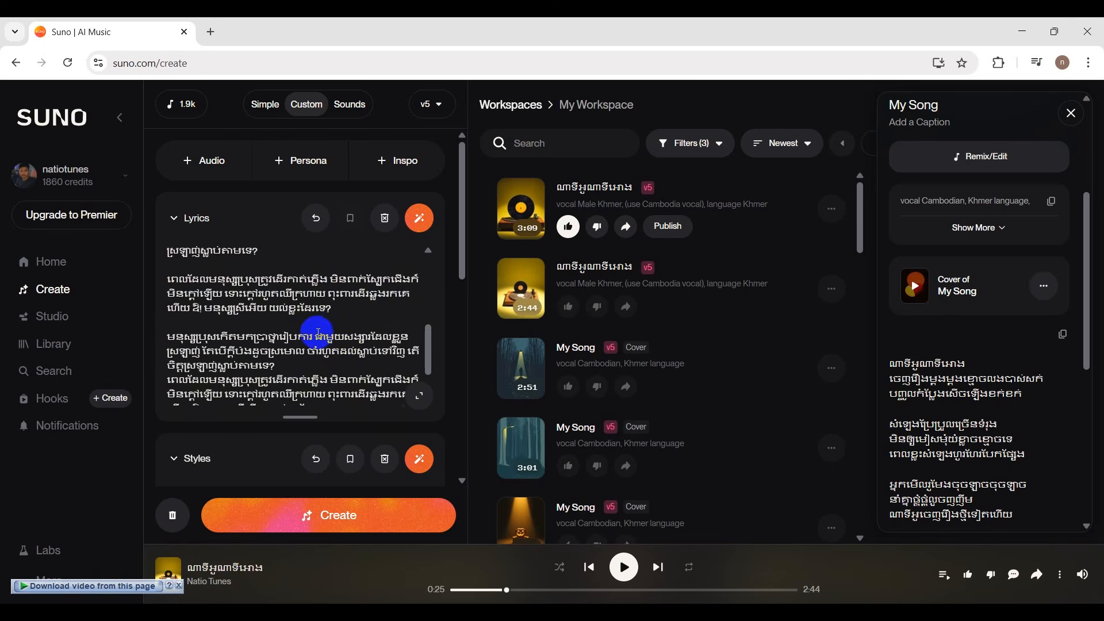
scroll(299, 338, "up", 1)
left_click(358, 311)
Break the first passage beginning "ពេលដែលមនុស្សប្រុស" into a three-line stanza and a two-line stanza separated by a blank line.
key("Return")
scroll(328, 316, "down", 2)
left_click(328, 281)
key("Return")
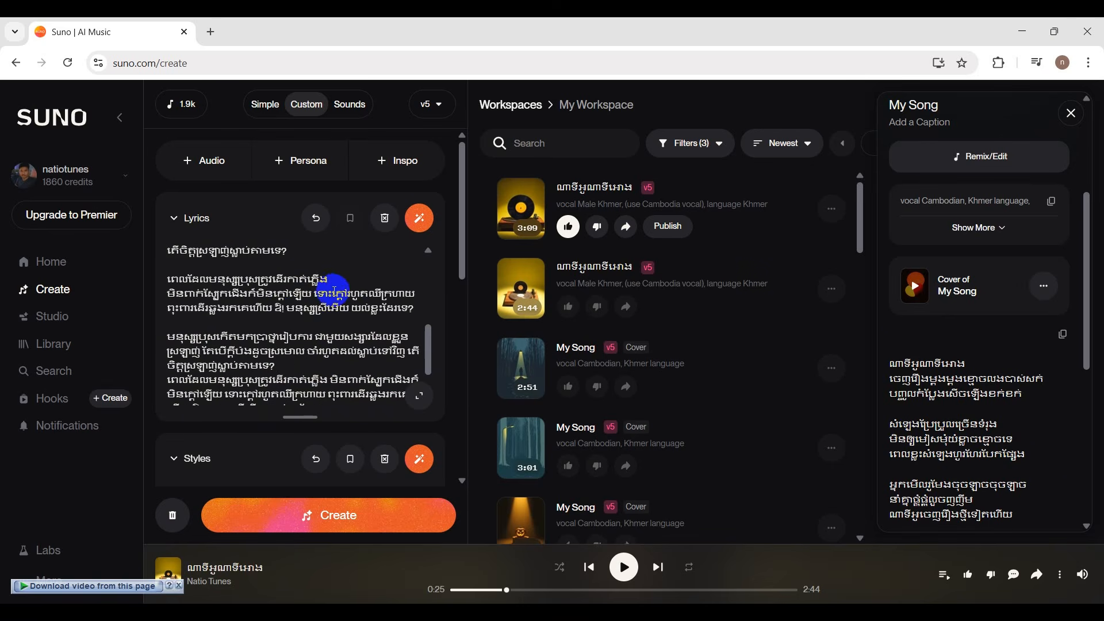
left_click(301, 294)
key("Return")
left_click(272, 311)
left_click(276, 322)
key("Return")
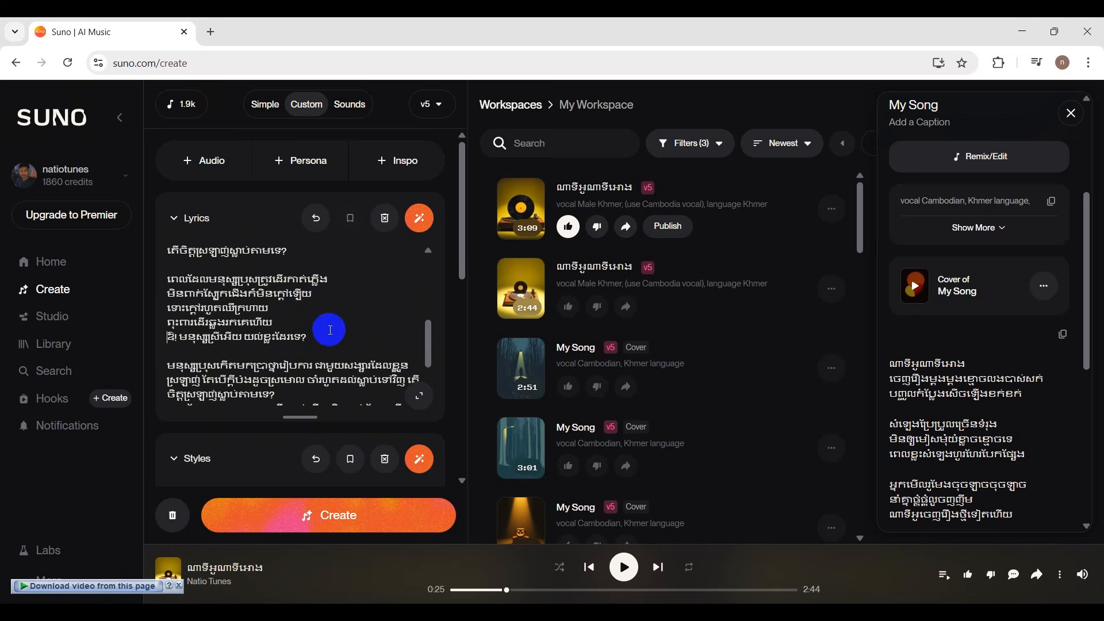
left_click(269, 309)
key("Return")
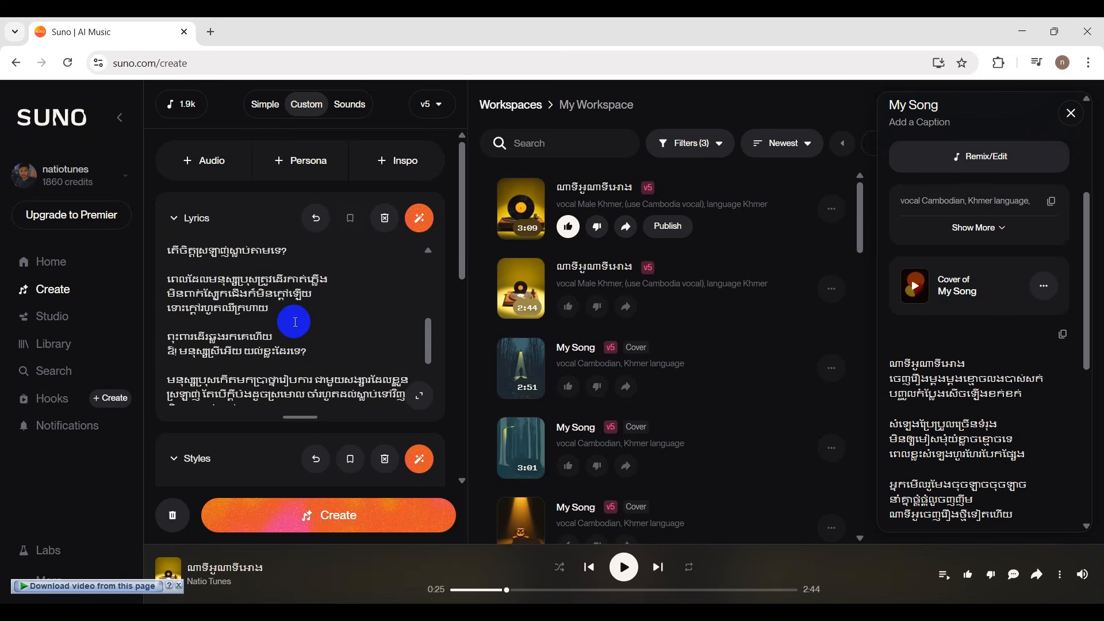
Replace the unsplit repeated passages at the end of the lyrics with a copy of the line-broken stanzas.
scroll(294, 317, "up", 3)
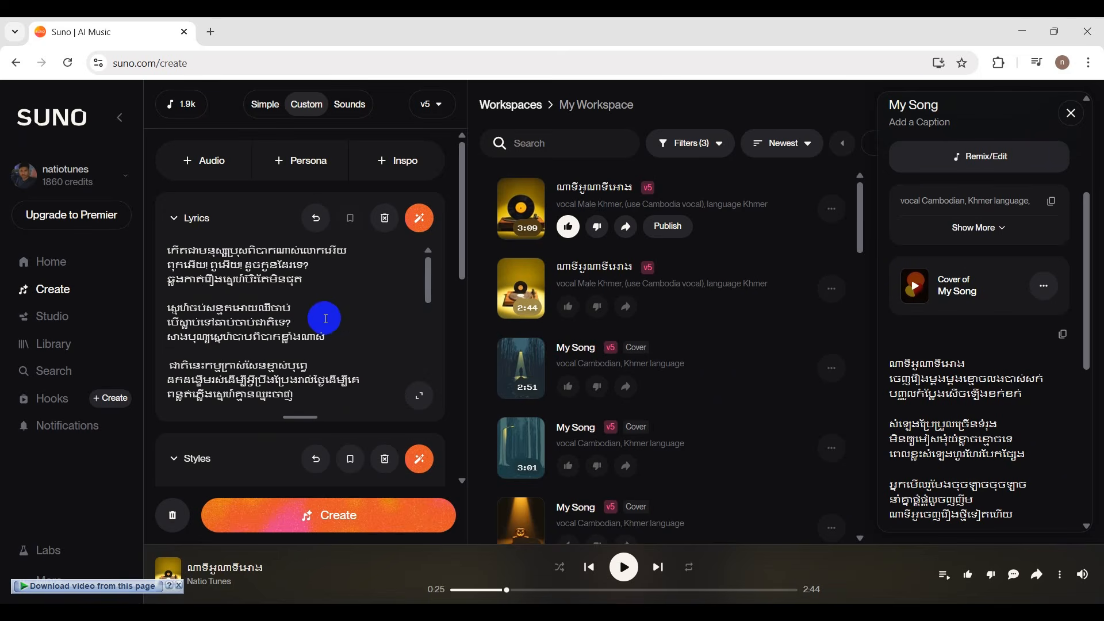
scroll(345, 374, "down", 3)
left_click_drag(168, 280, 389, 358)
key("ctrl+v")
scroll(357, 347, "up", 2)
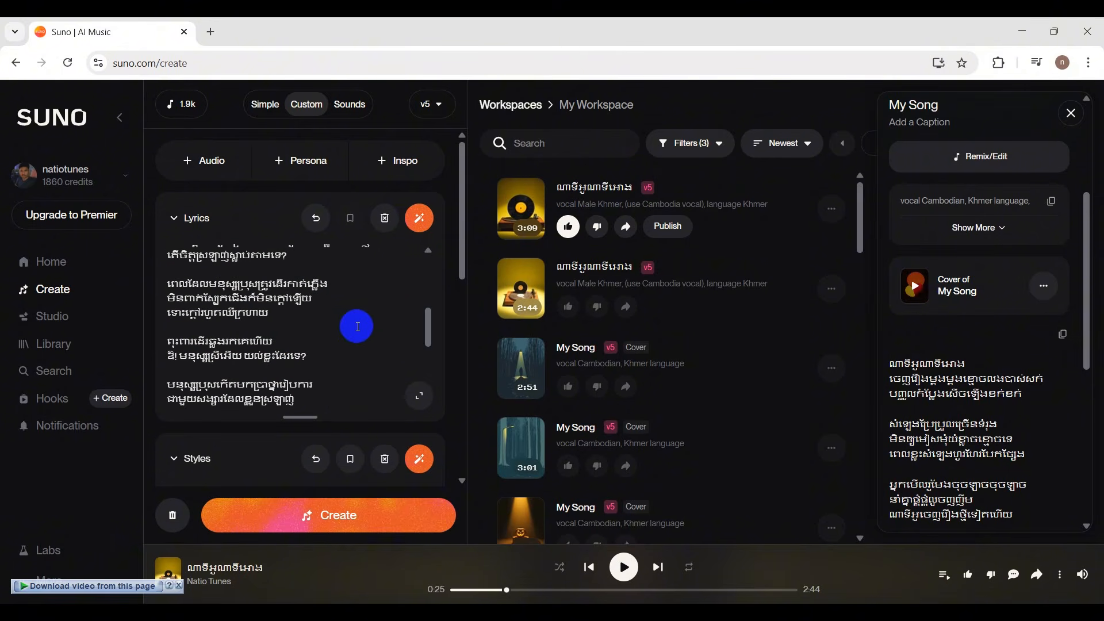
Add an "[instrument]" tag on its own line before the repeated stanzas, followed by a blank line.
left_click(228, 299)
key("Return")
type("[]")
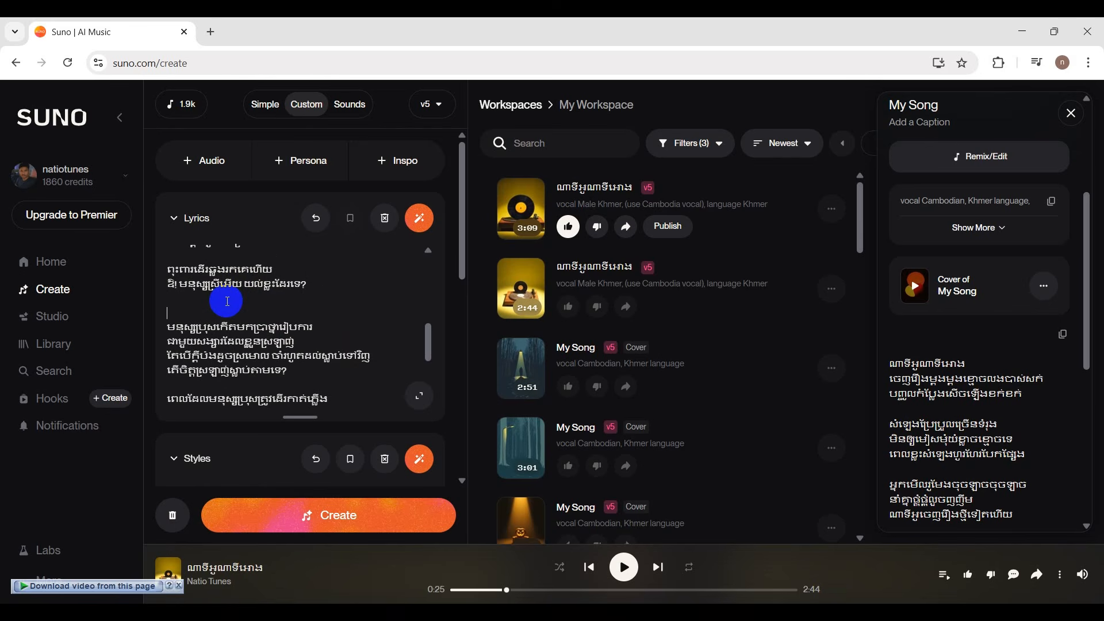
type("instrument")
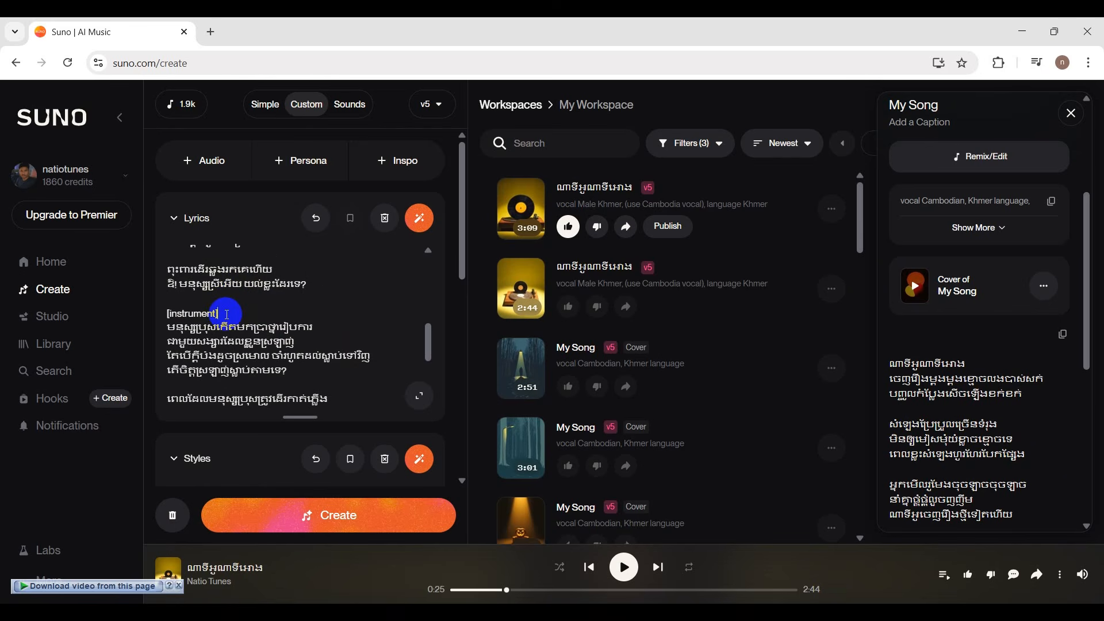
key("Return")
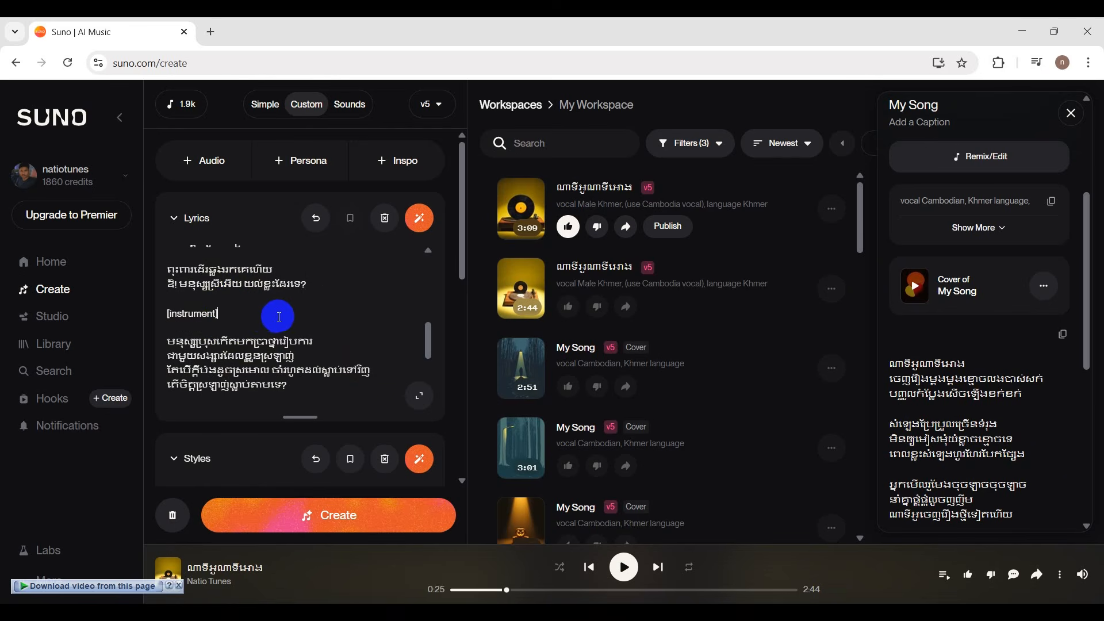
Check the line breaks, stanza grouping and instrumental tag throughout the lyrics.
scroll(316, 325, "down", 3)
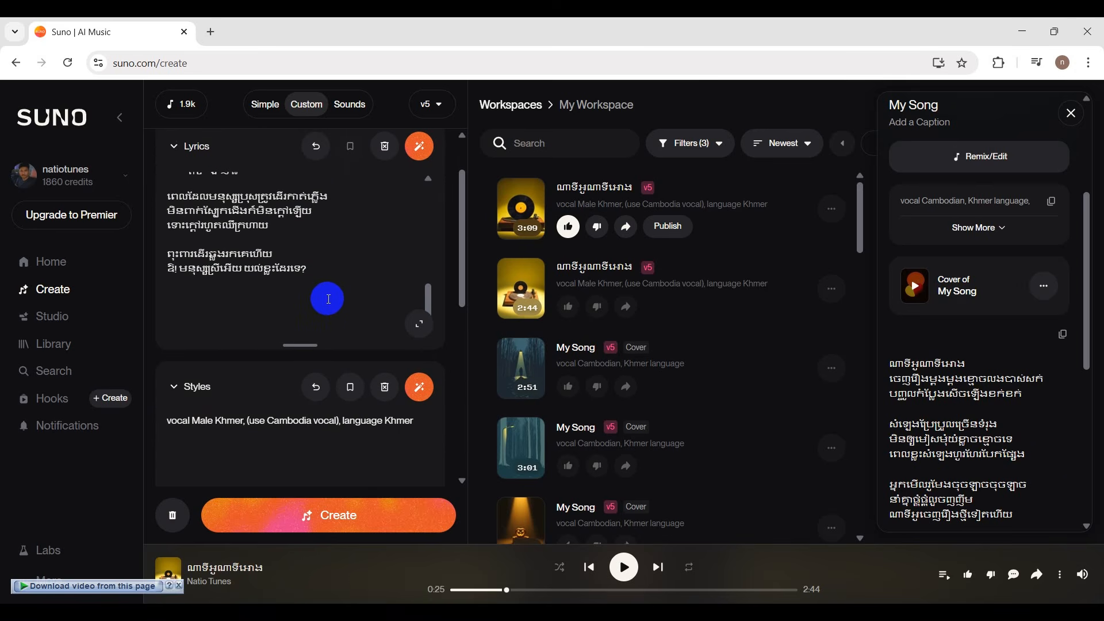
scroll(328, 299, "up", 5)
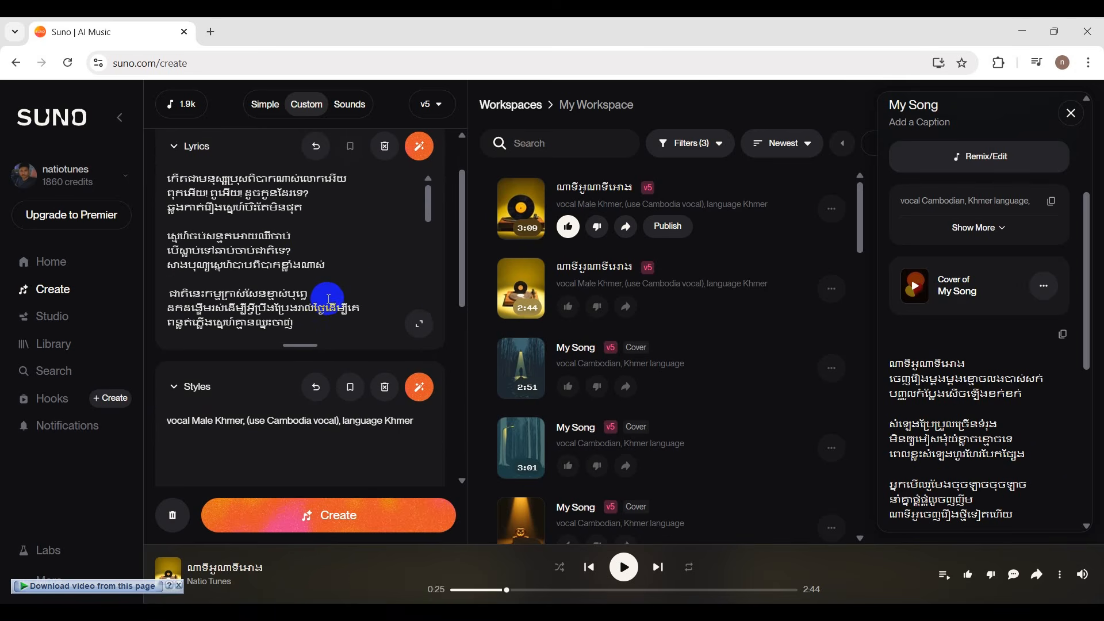
scroll(332, 281, "up", 2)
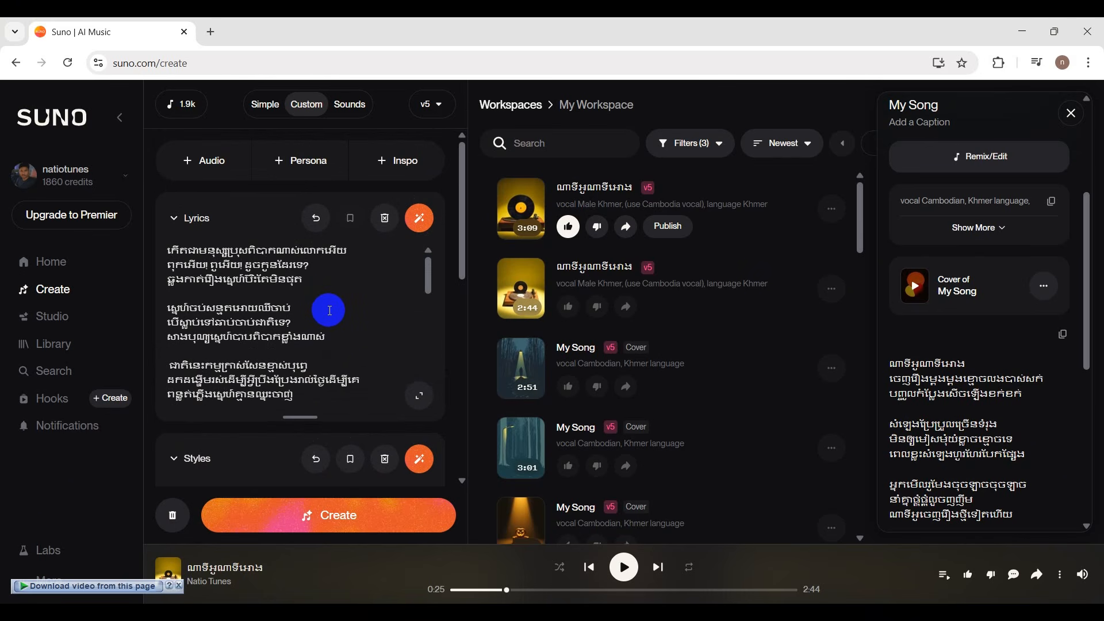
scroll(329, 311, "down", 1)
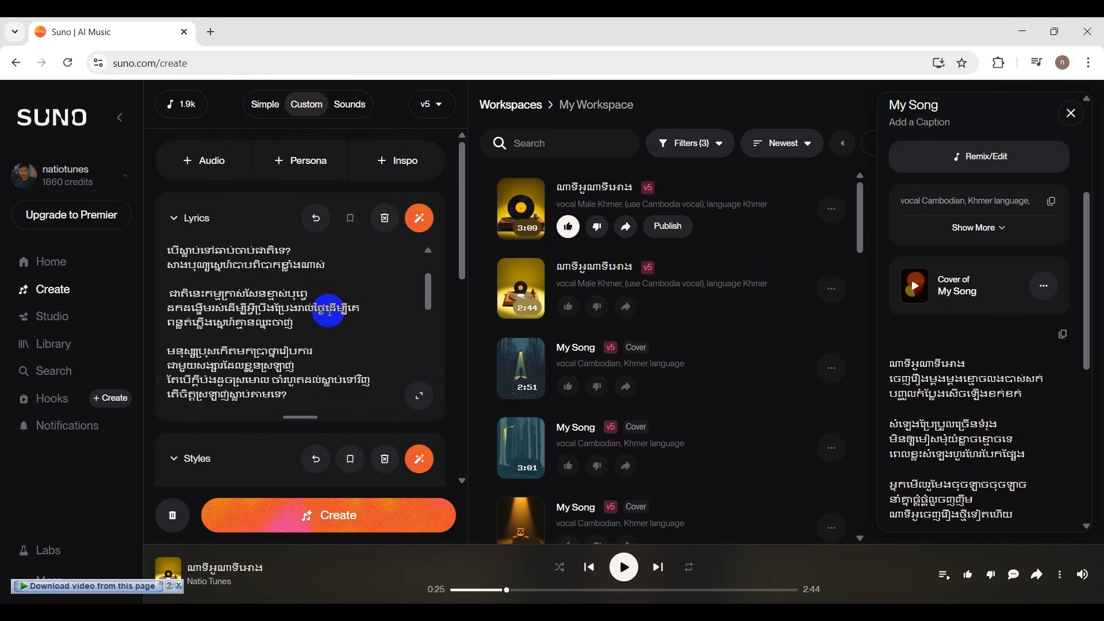
scroll(333, 326, "down", 1)
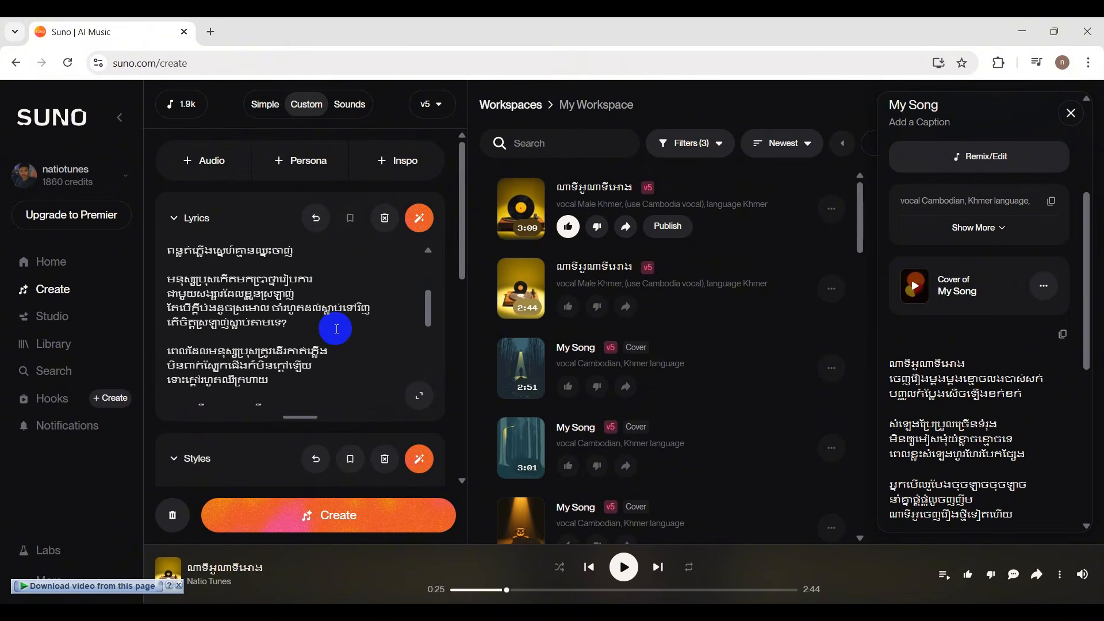
scroll(332, 323, "down", 1)
scroll(332, 320, "down", 2)
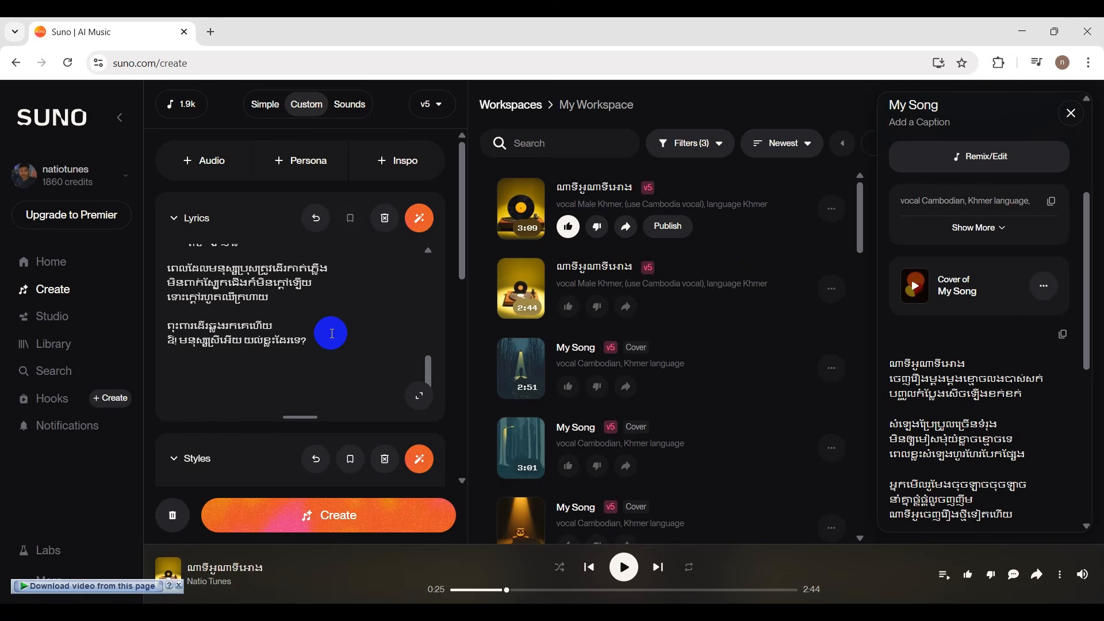
scroll(332, 333, "up", 2)
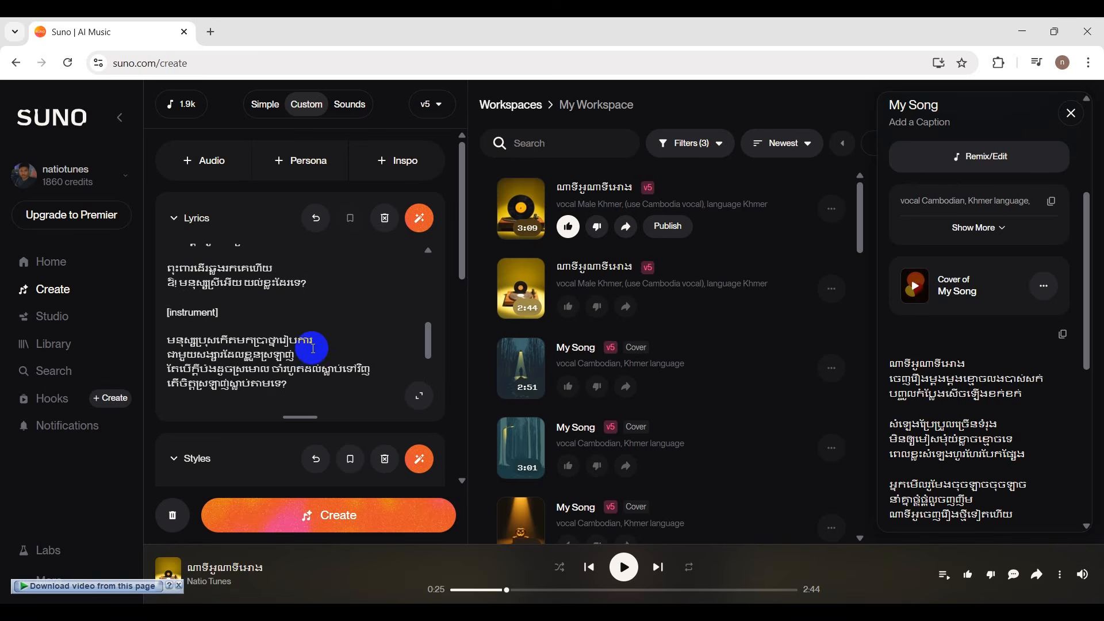
Remove the space between "ស្រមោល" and "ចាំ" in both occurrences of the stanza beginning "មនុស្សប្រុសកើតមក".
left_click(275, 373)
key("BackSpace")
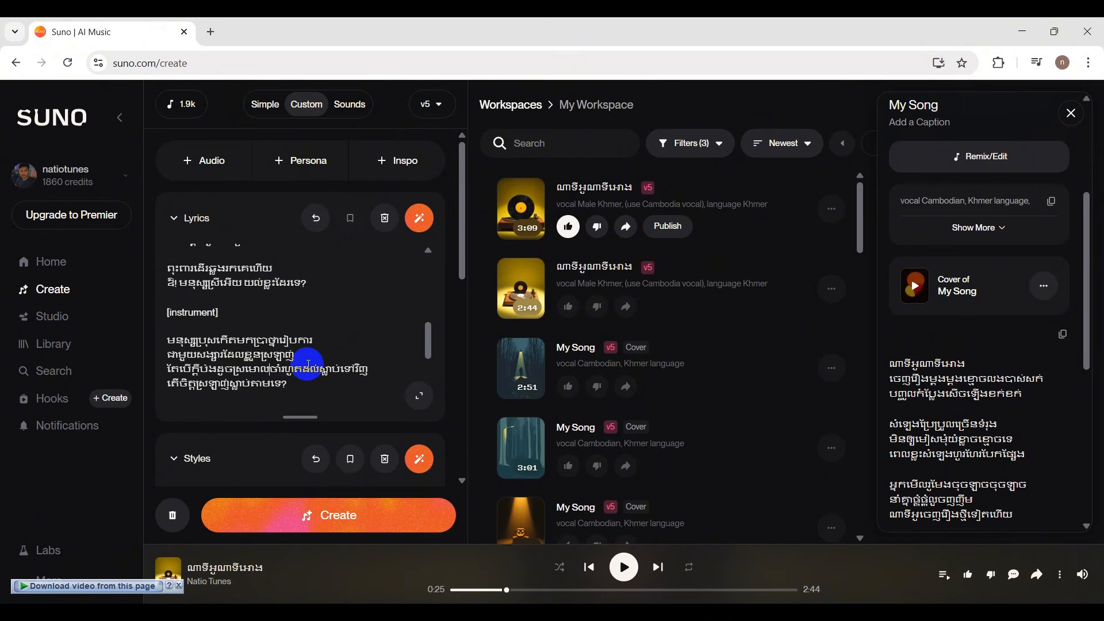
scroll(308, 364, "up", 2)
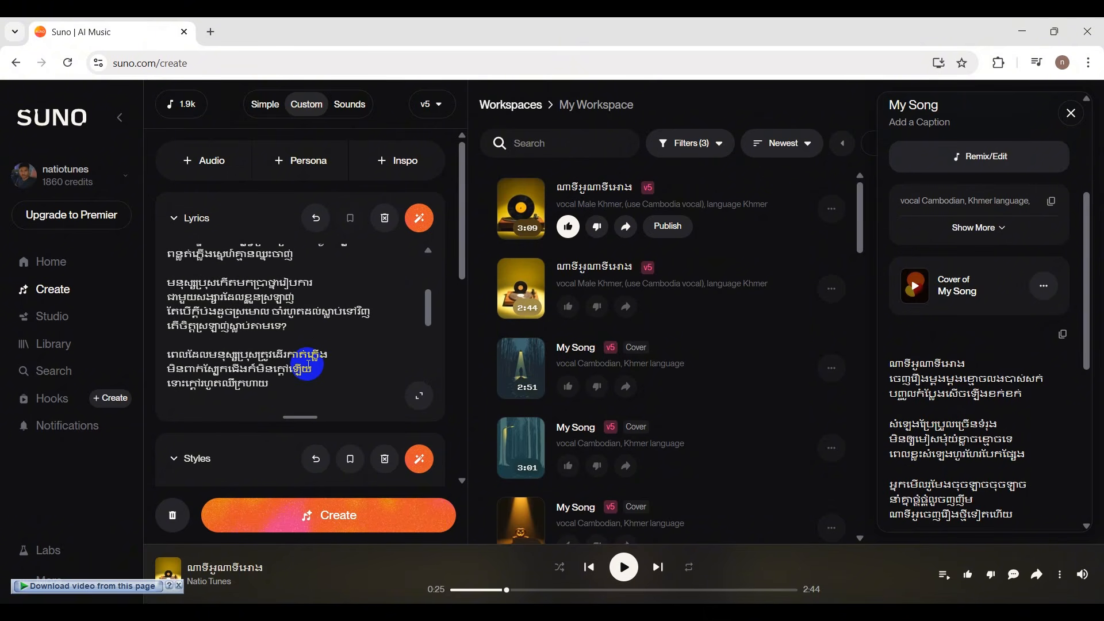
left_click(273, 315)
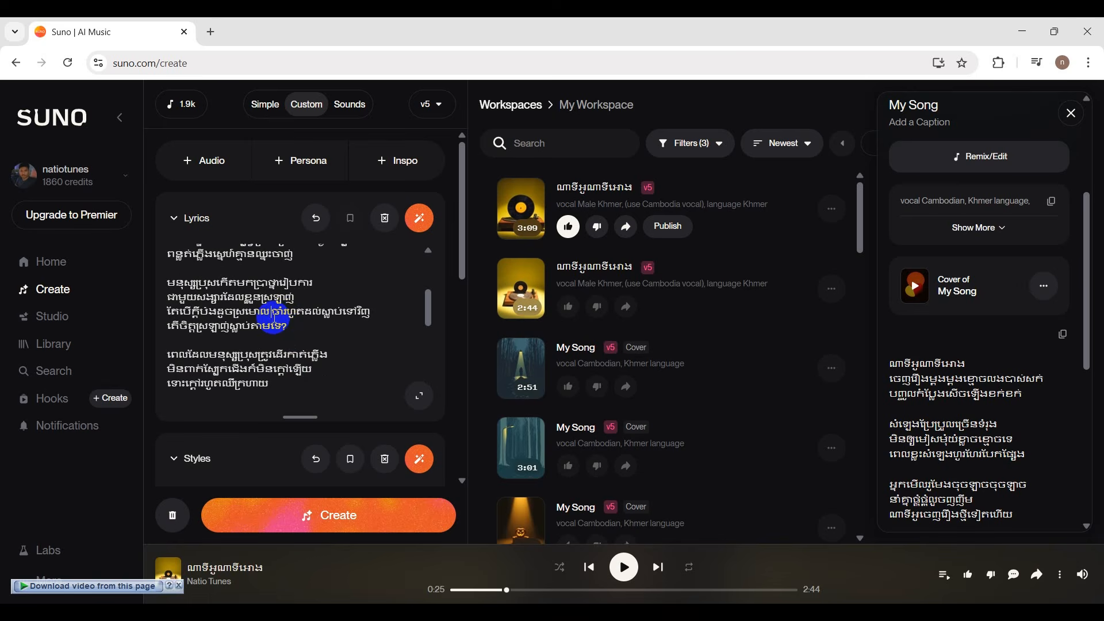
scroll(293, 319, "down", 2)
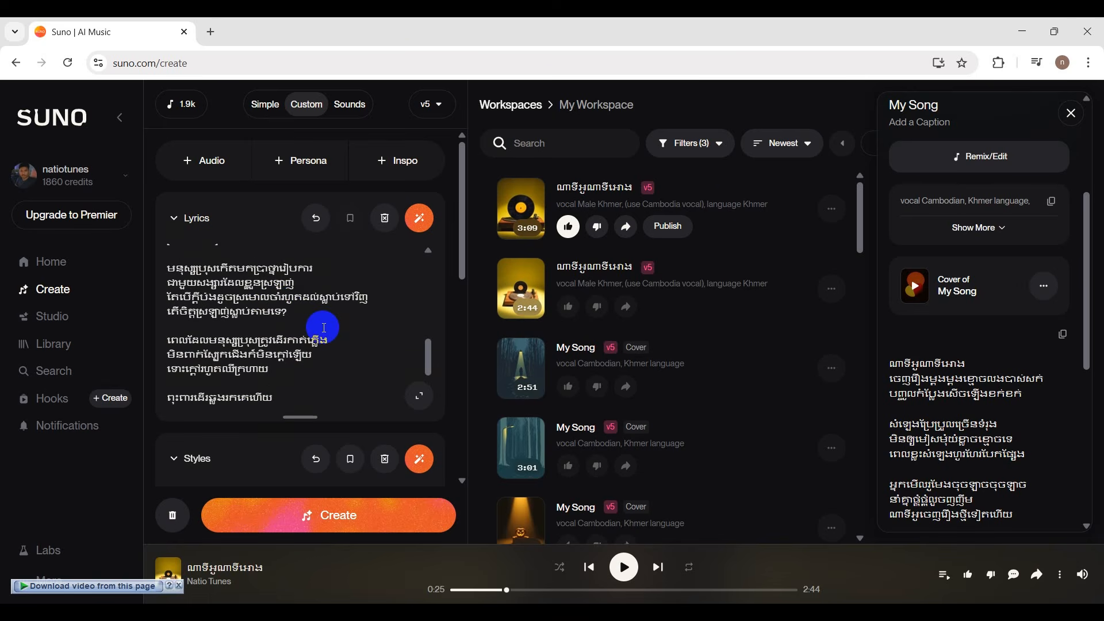
Add a blank line above the first line of the lyrics.
scroll(323, 327, "up", 4)
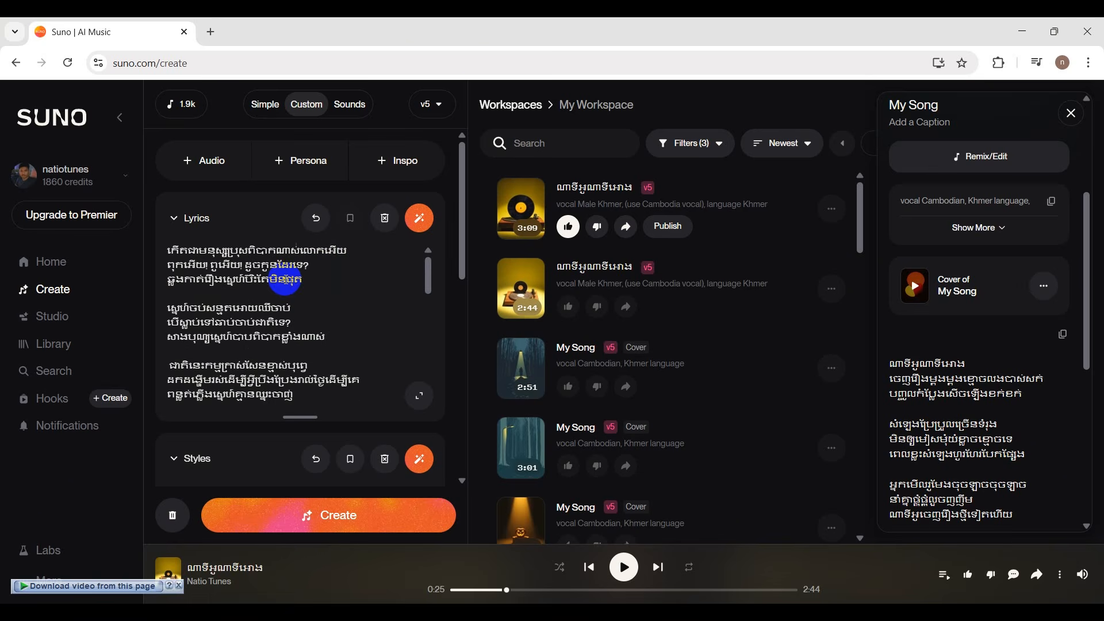
scroll(286, 306, "down", 1)
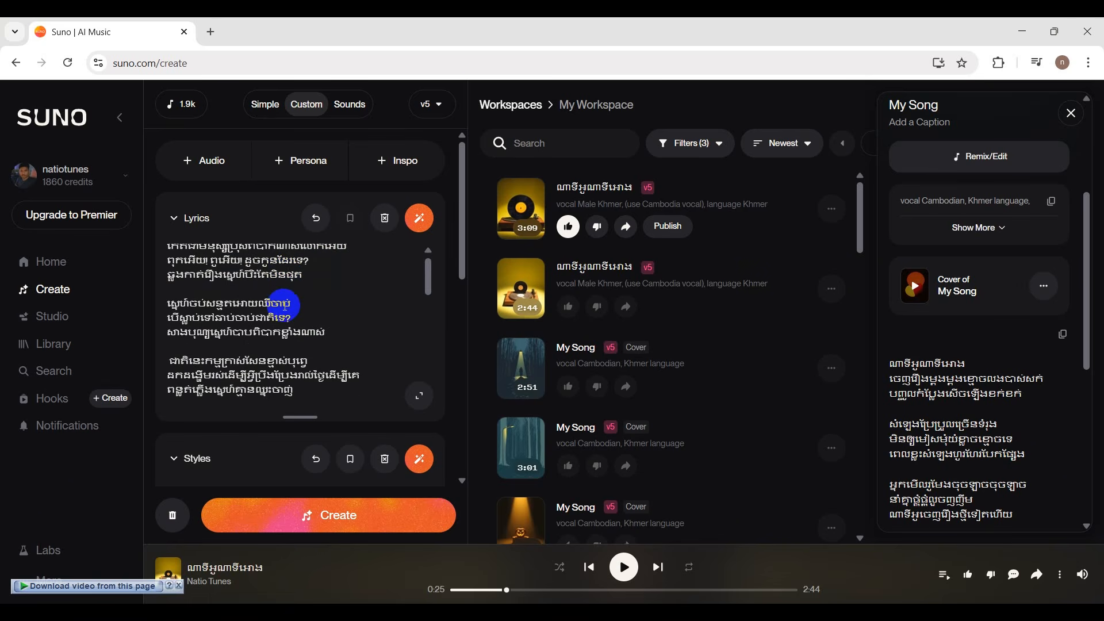
scroll(286, 305, "down", 2)
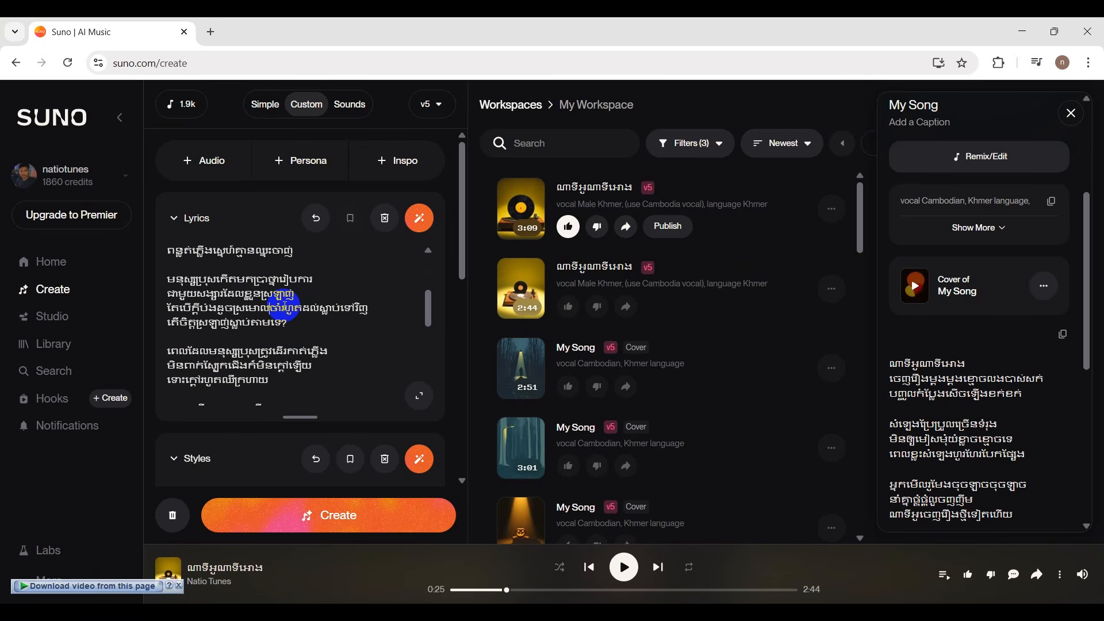
scroll(286, 306, "up", 2)
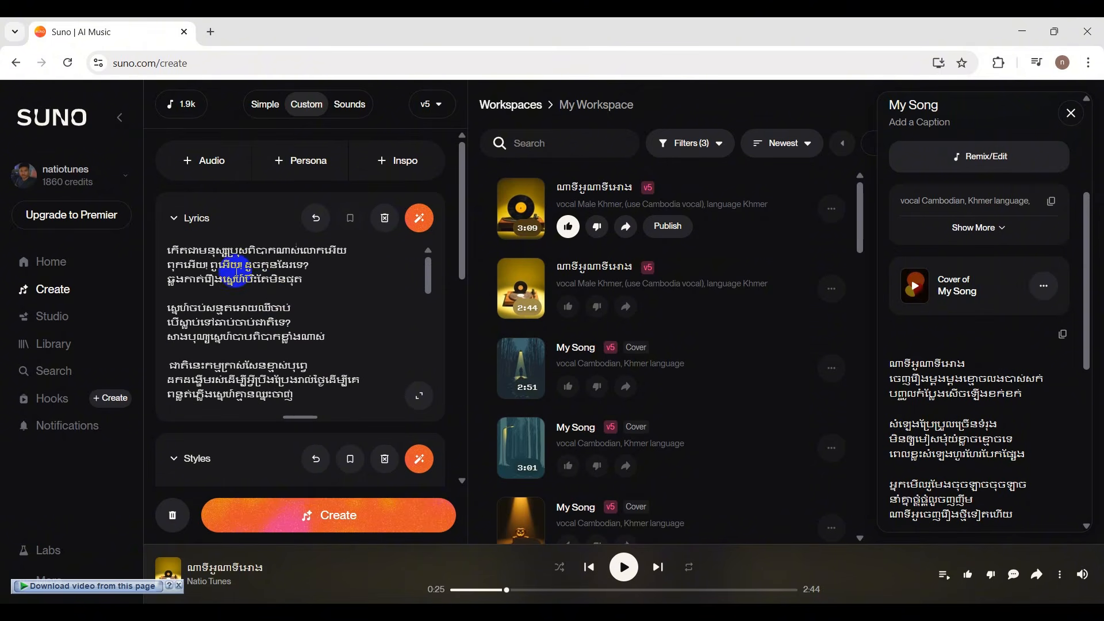
scroll(168, 248, "up", 1)
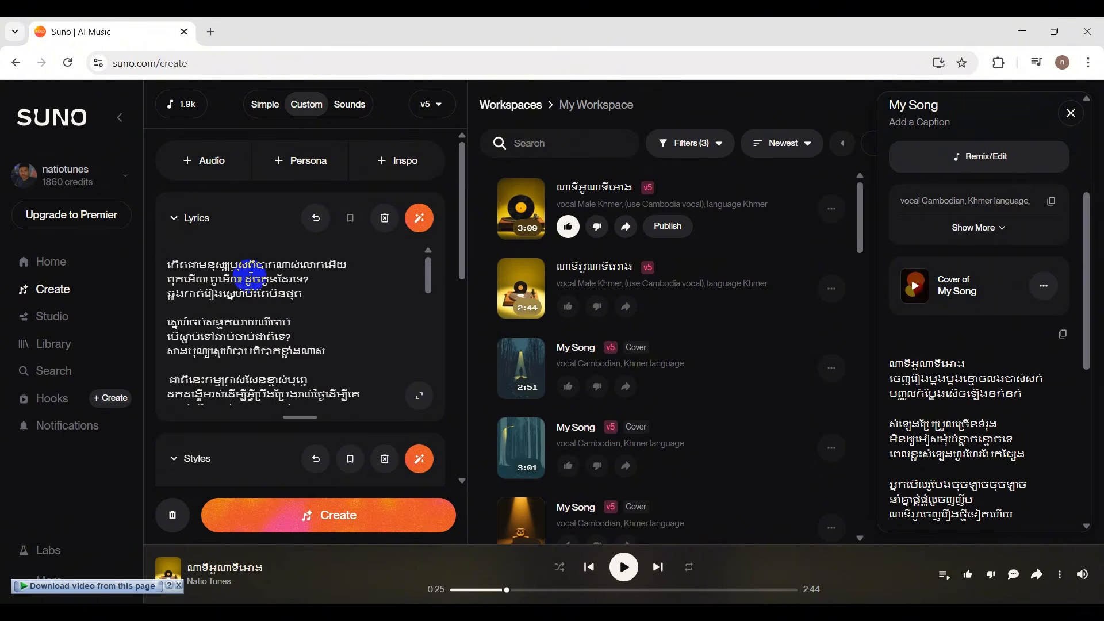
left_click(173, 263)
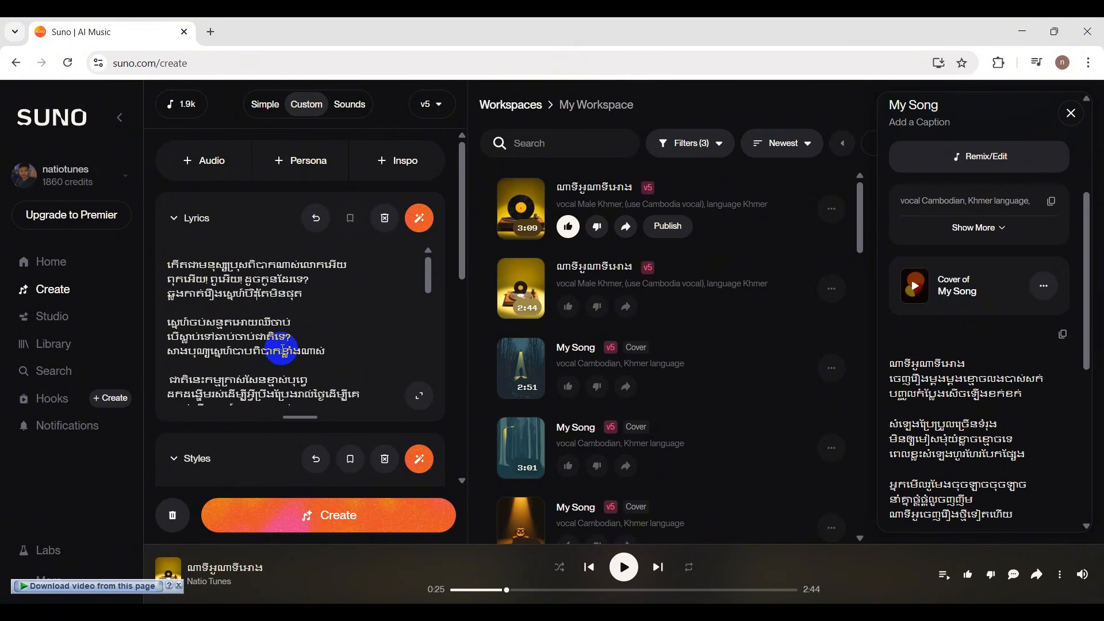
Read the lyrics from the first stanza through the repeated stanzas after the "[instrument]" tag, checking wording and line breaks.
scroll(283, 349, "down", 1)
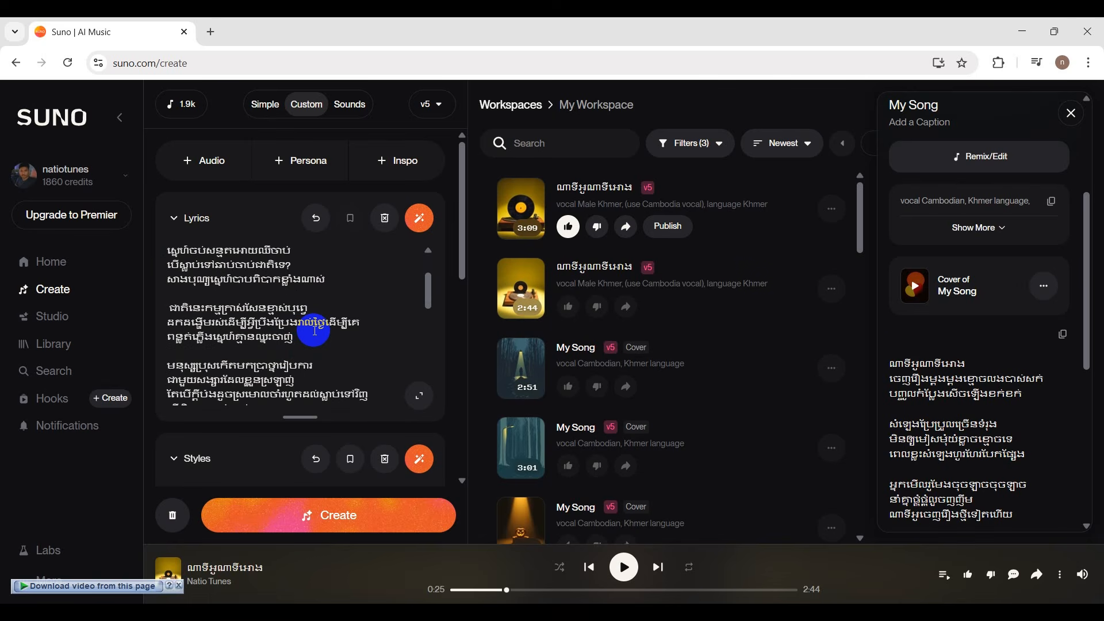
scroll(314, 331, "down", 1)
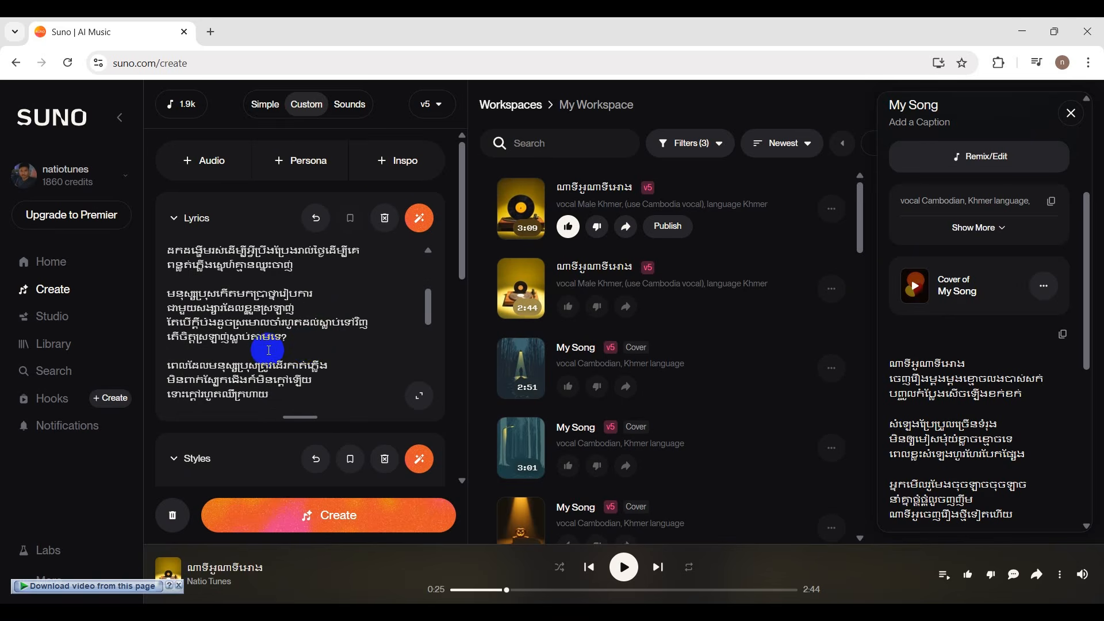
scroll(302, 345, "down", 1)
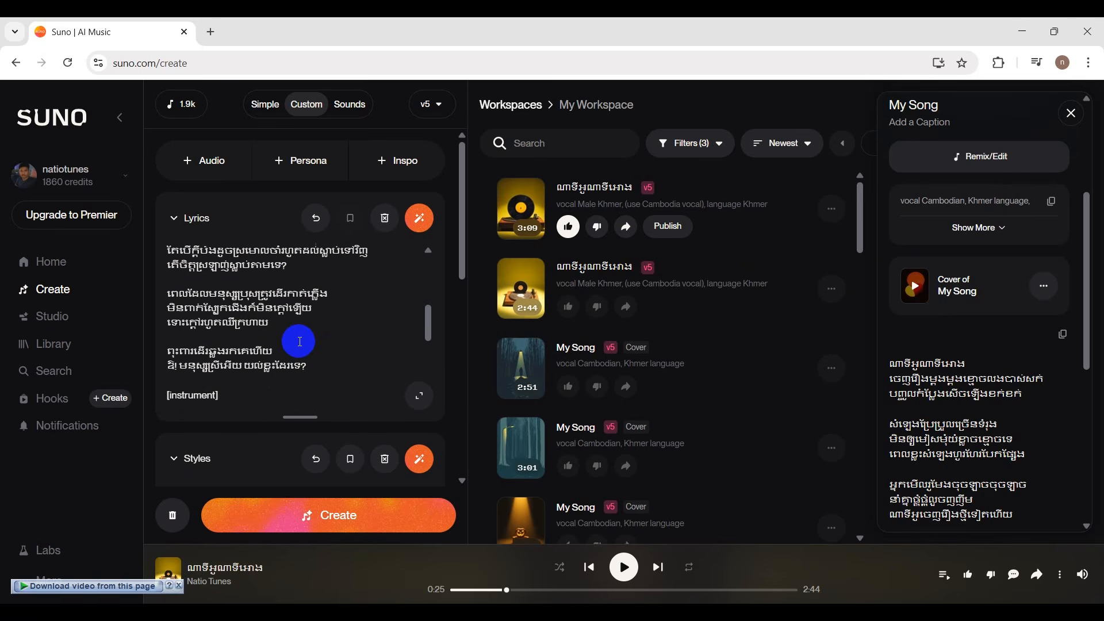
scroll(301, 339, "up", 2)
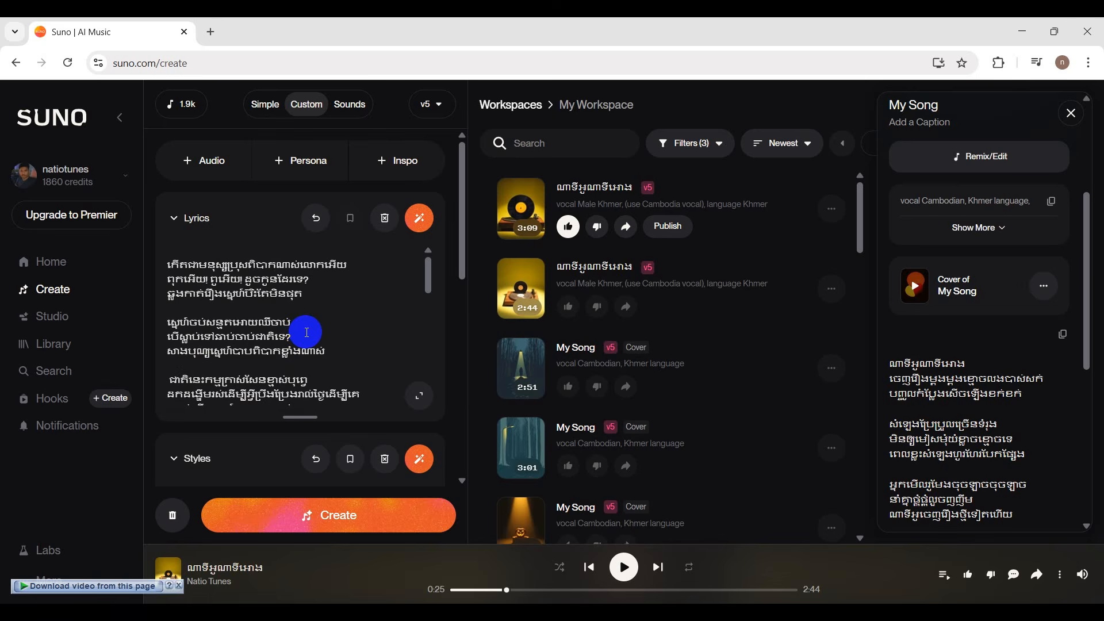
scroll(307, 333, "down", 2)
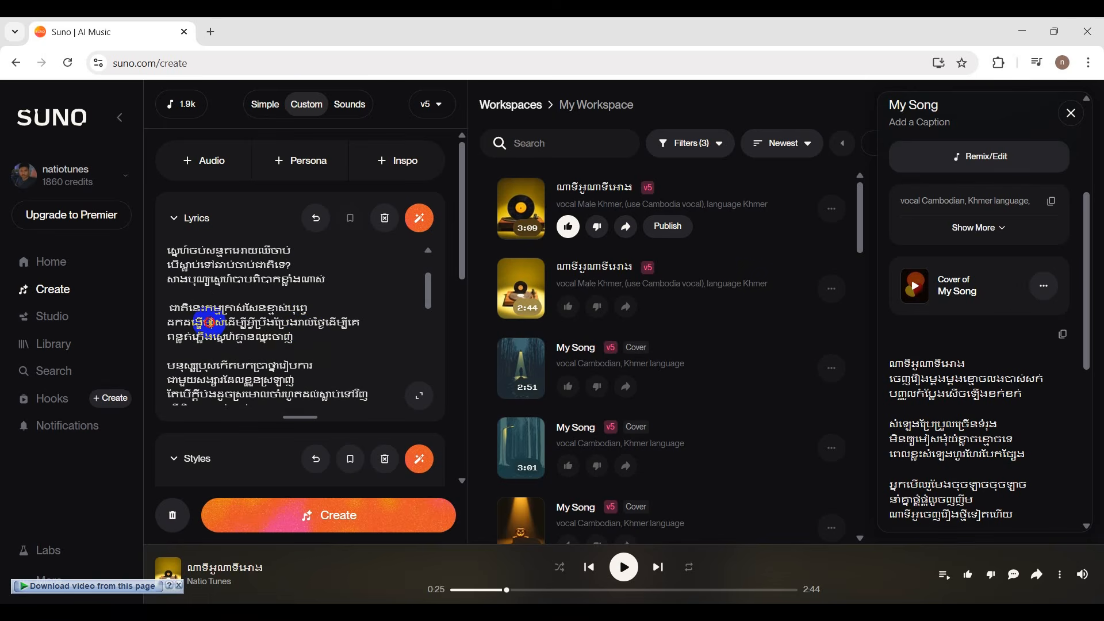
left_click_drag(214, 322, 176, 322)
left_click(199, 323)
left_click(311, 309)
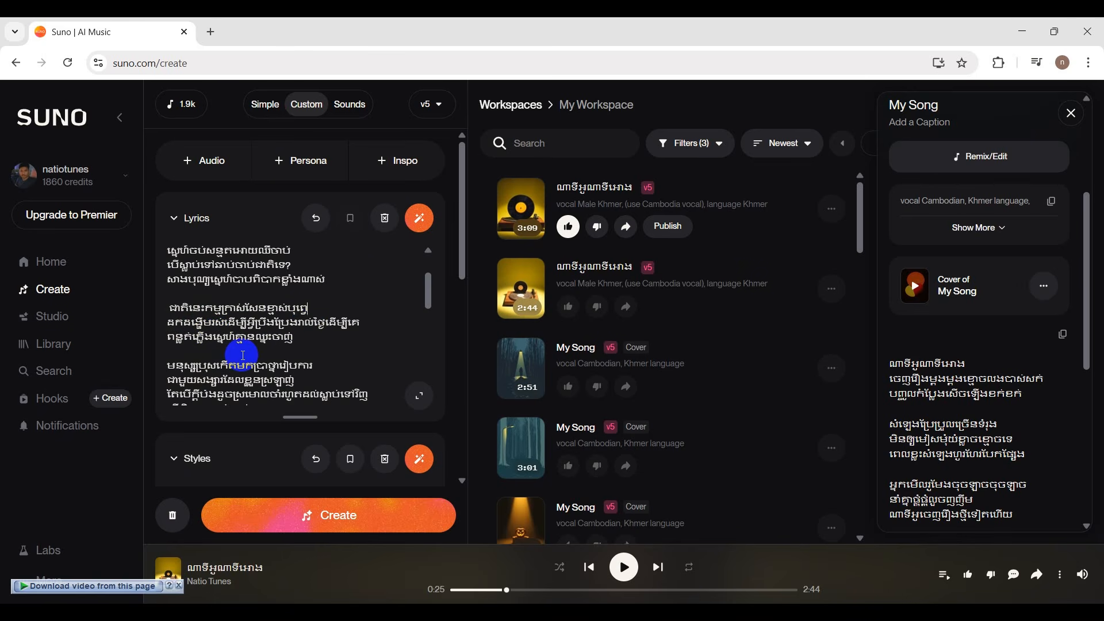
scroll(243, 355, "down", 1)
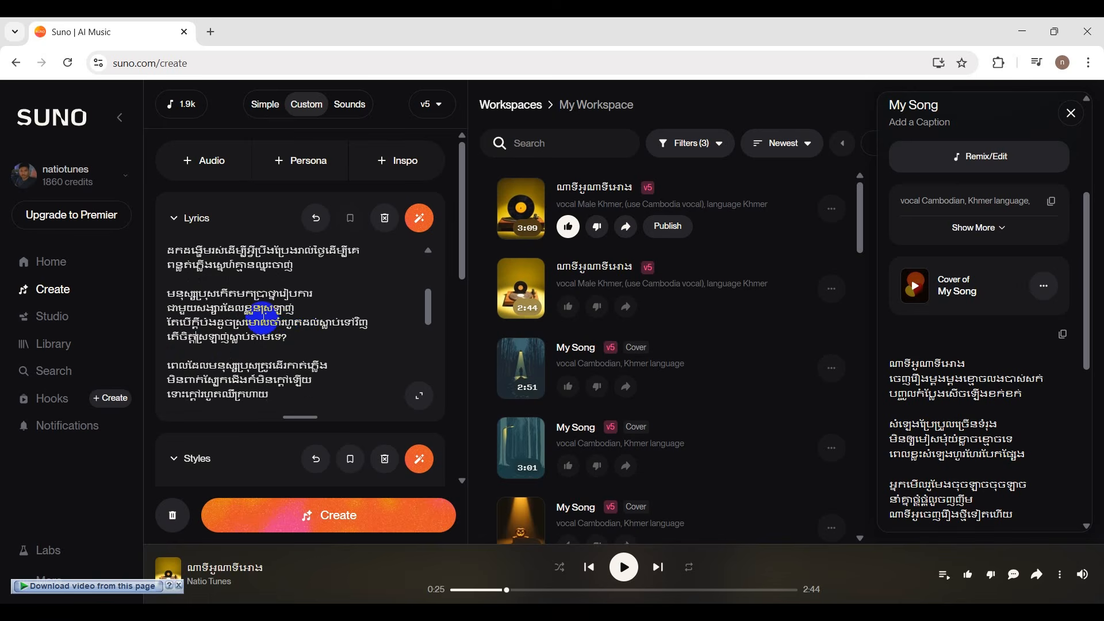
scroll(314, 330, "down", 1)
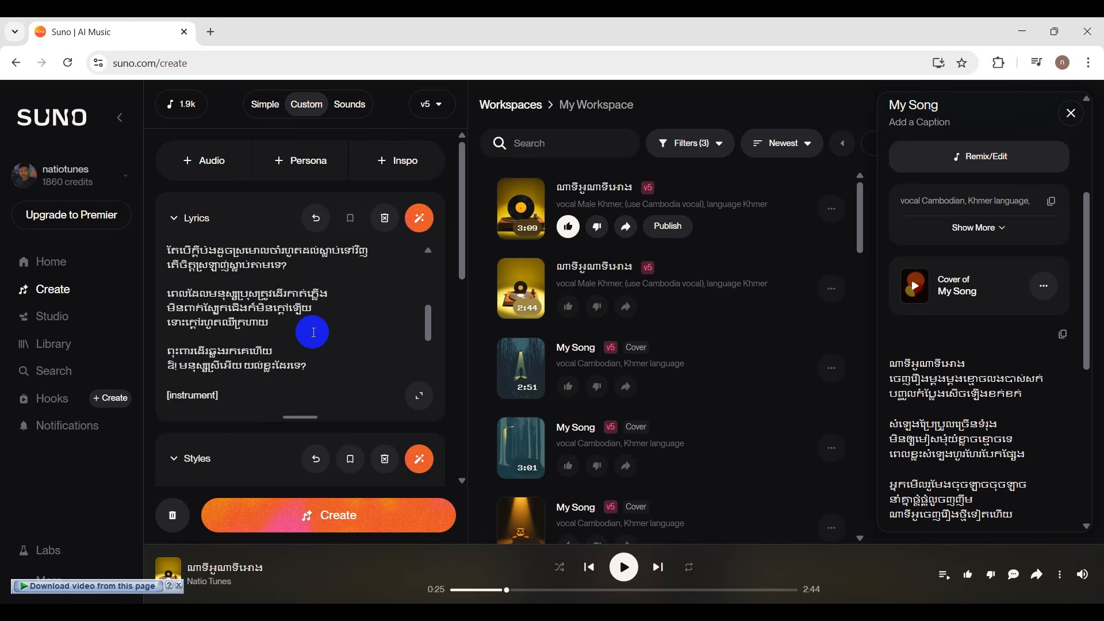
scroll(247, 323, "up", 2)
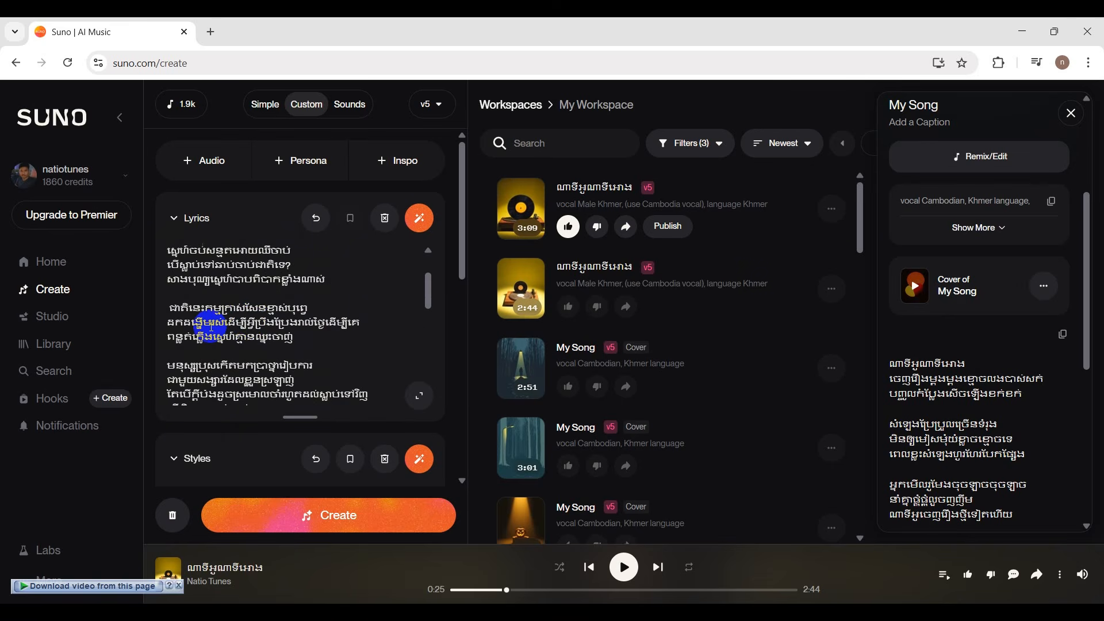
scroll(212, 323, "down", 3)
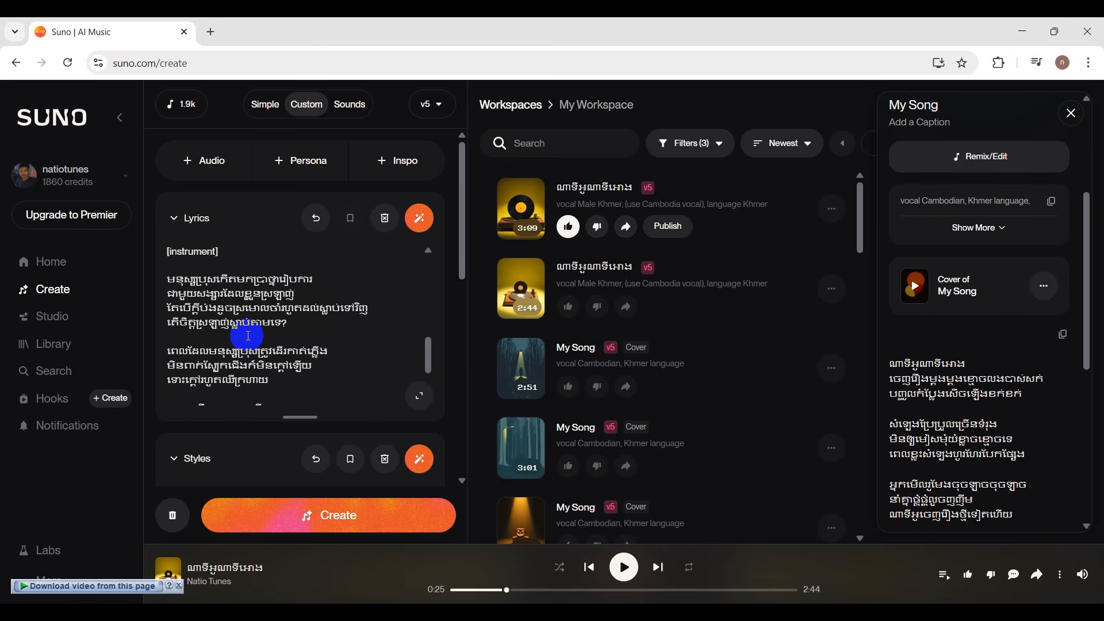
scroll(248, 336, "down", 2)
scroll(247, 335, "down", 1)
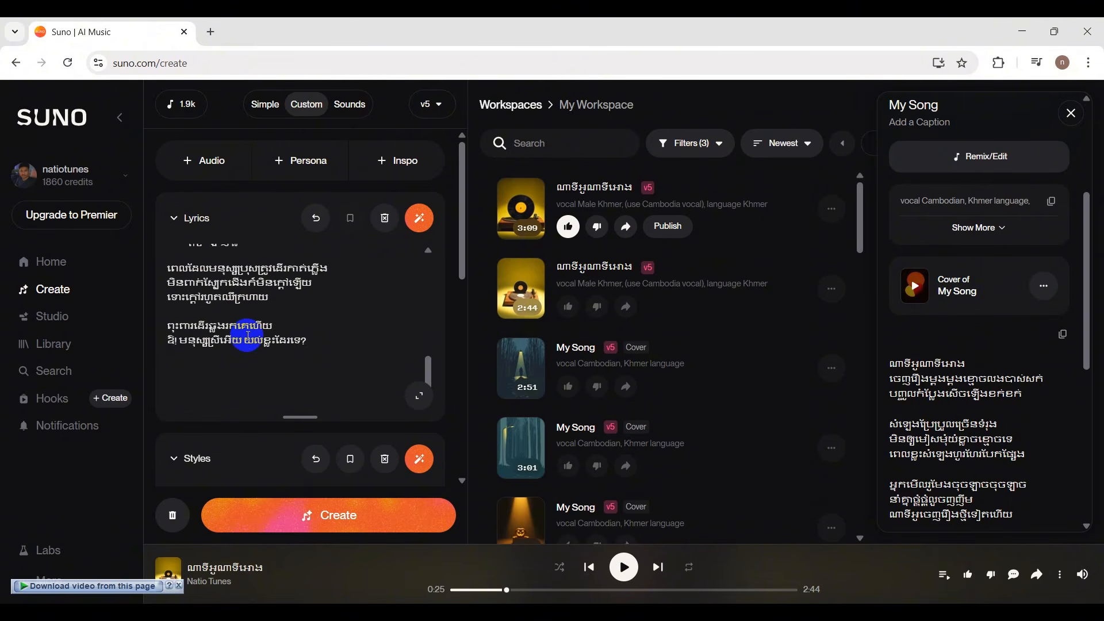
scroll(248, 336, "up", 5)
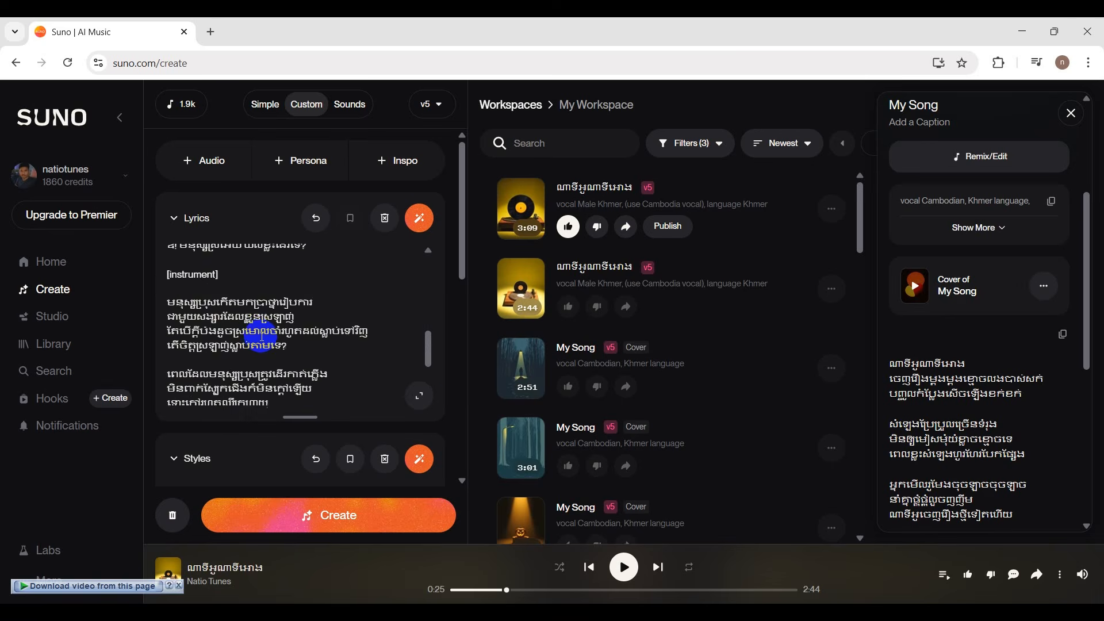
scroll(261, 338, "up", 3)
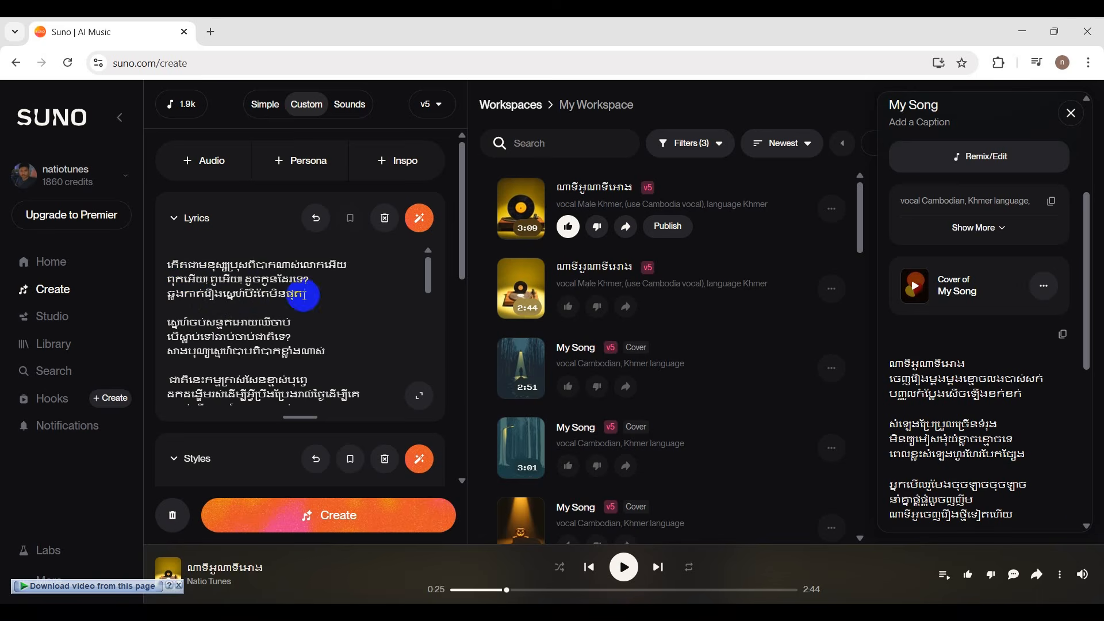
Check the wording at the start of the third stanza's second line, beginning "ដកដង្ហើម", and the stanzas following it.
scroll(259, 354, "down", 3)
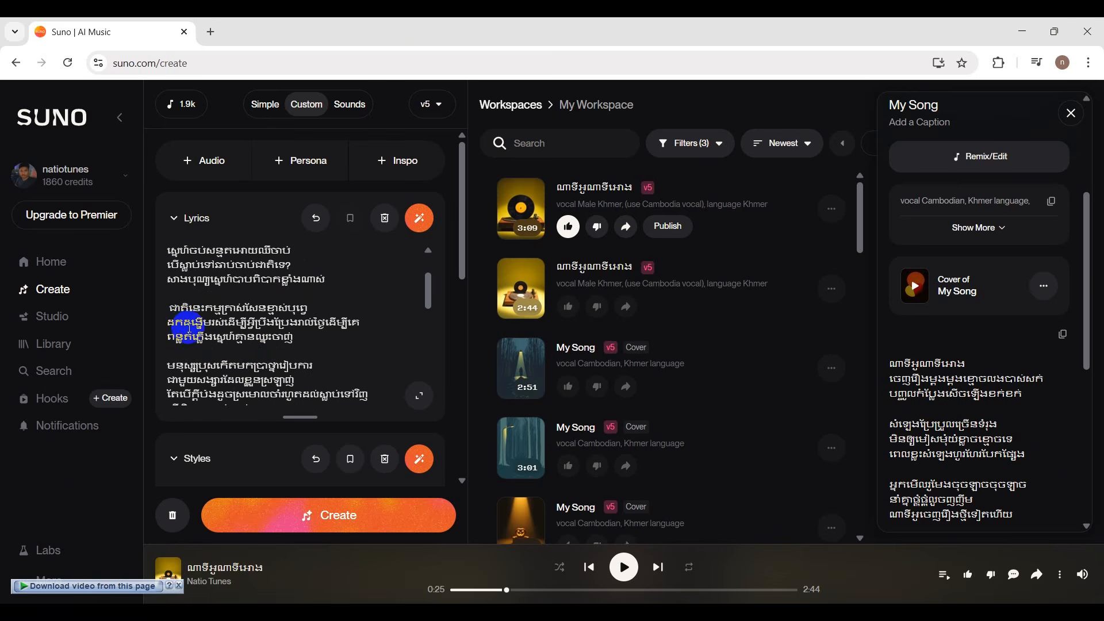
left_click_drag(183, 324, 168, 324)
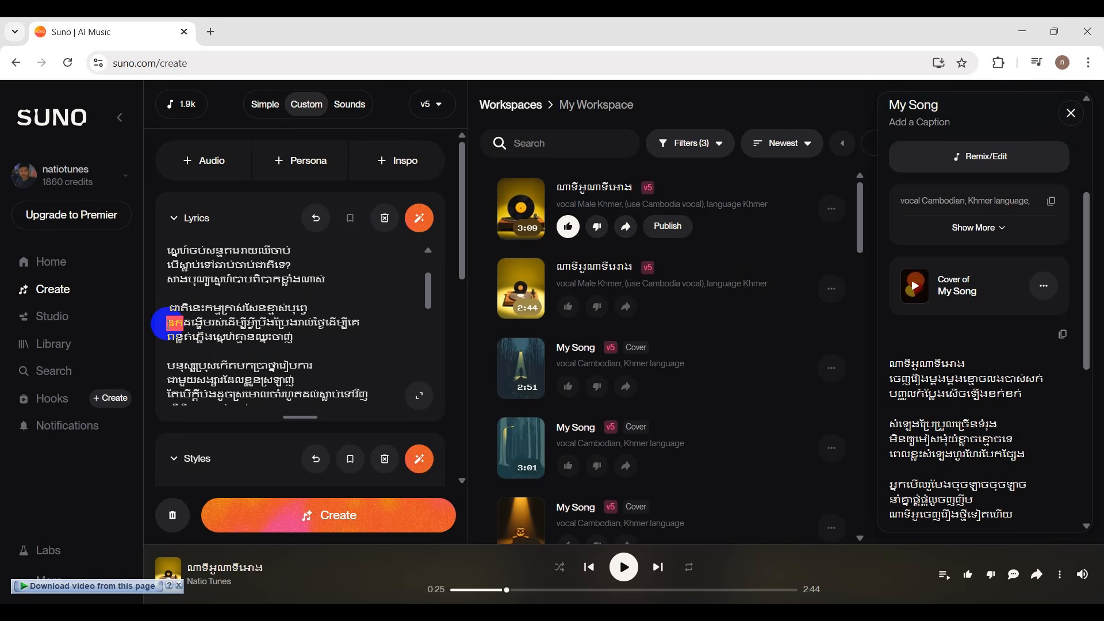
left_click(199, 328)
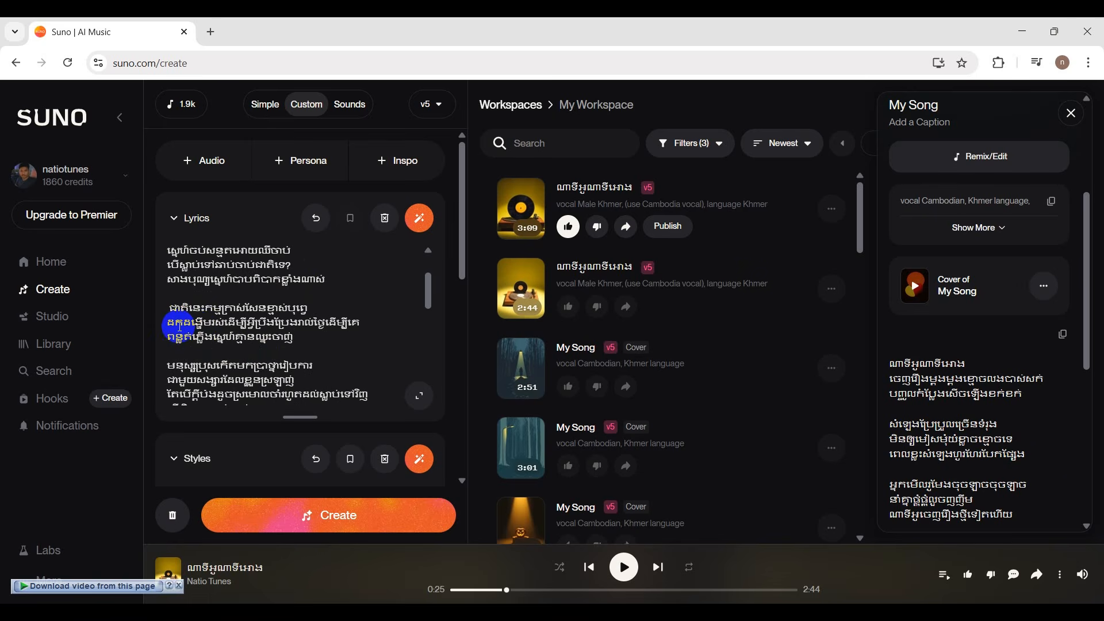
left_click_drag(178, 323, 167, 327)
left_click(241, 318)
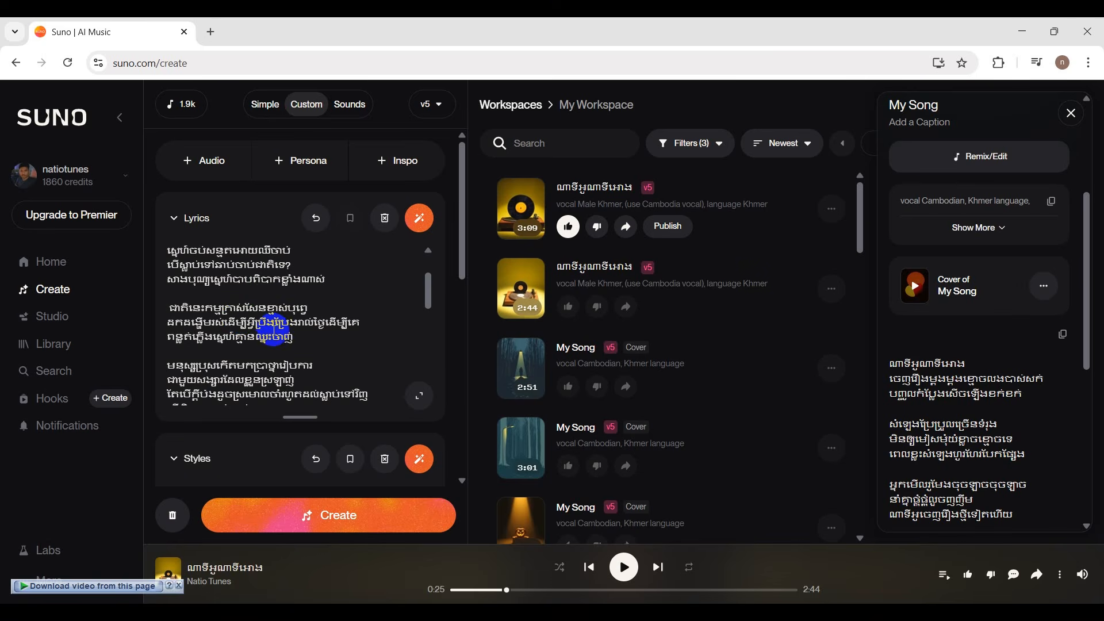
scroll(274, 331, "down", 1)
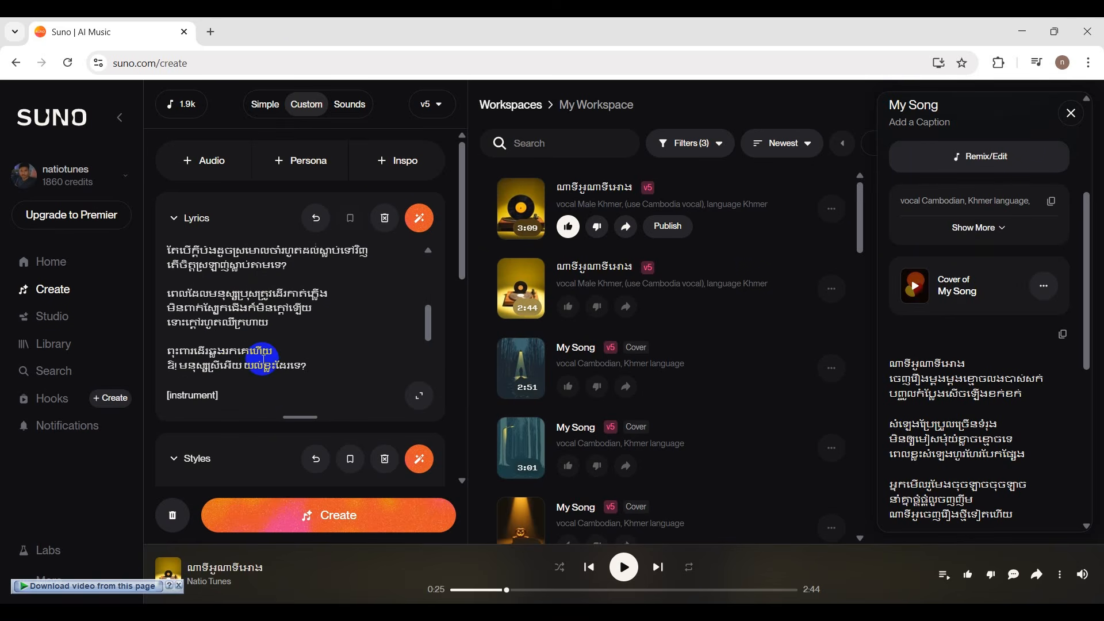
scroll(262, 359, "down", 1)
scroll(322, 296, "down", 1)
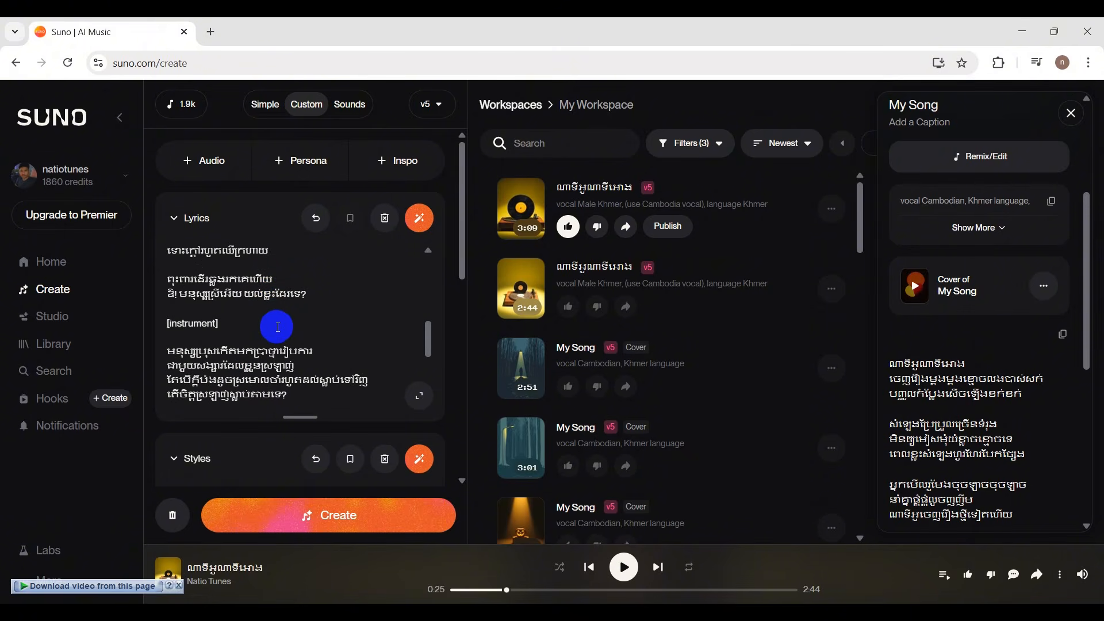
scroll(277, 327, "down", 1)
scroll(292, 330, "down", 2)
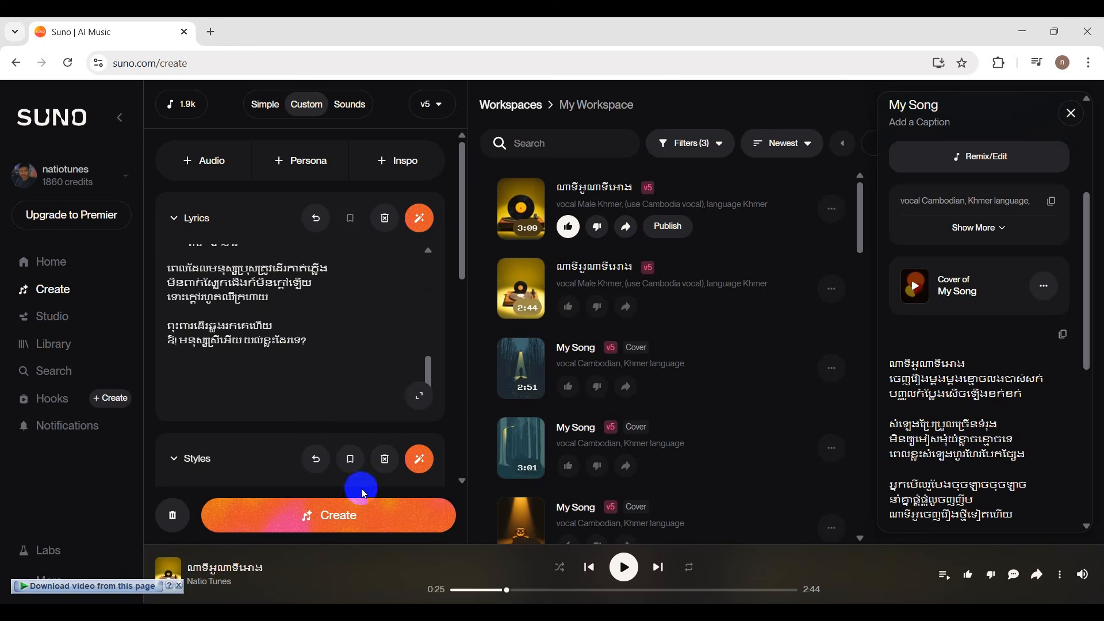
Examine the advanced options, song title and save location set for the new song.
scroll(348, 374, "down", 3)
scroll(354, 460, "down", 3)
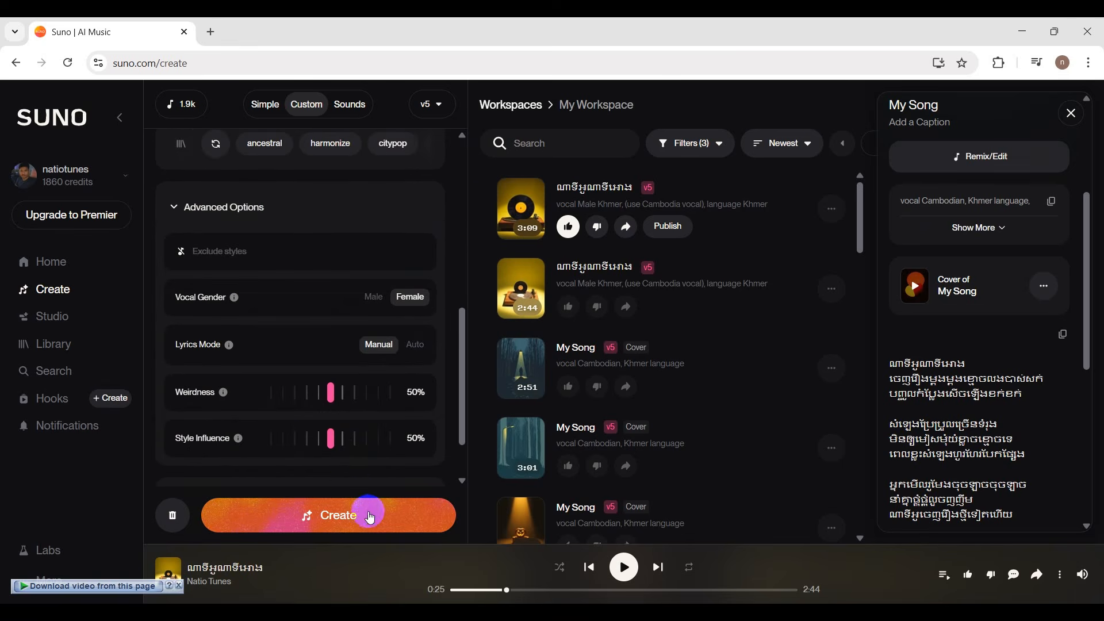
scroll(351, 336, "down", 1)
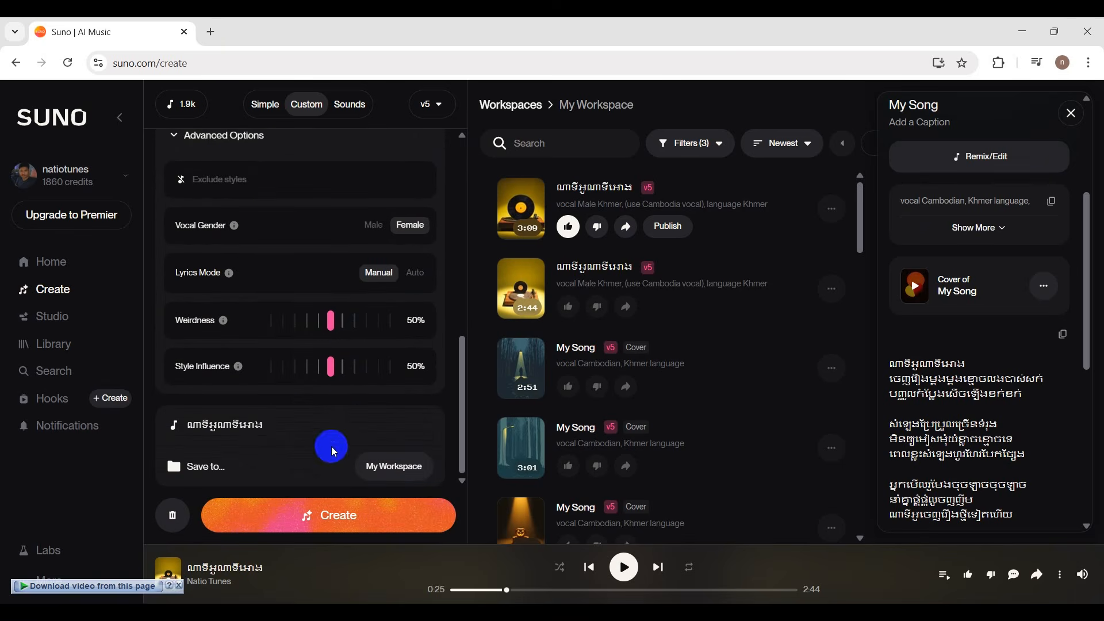
scroll(326, 222, "up", 6)
scroll(297, 290, "up", 1)
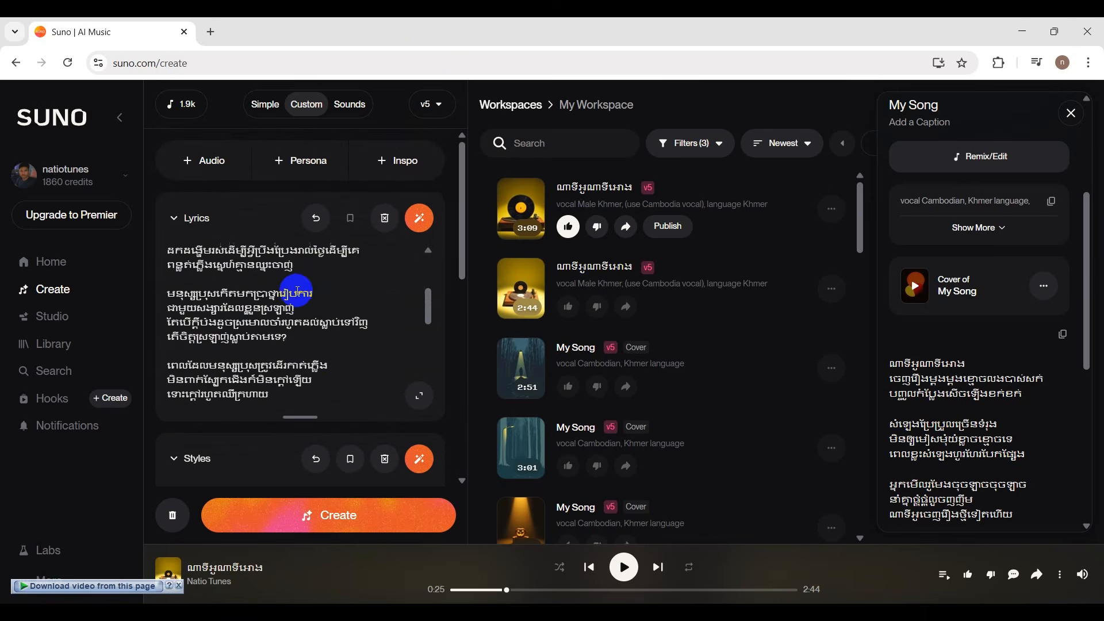
Copy the opening phrase "កើតជាមនុស្សប្រុស" from the first line of the lyrics.
scroll(297, 291, "up", 3)
left_click_drag(250, 265, 187, 249)
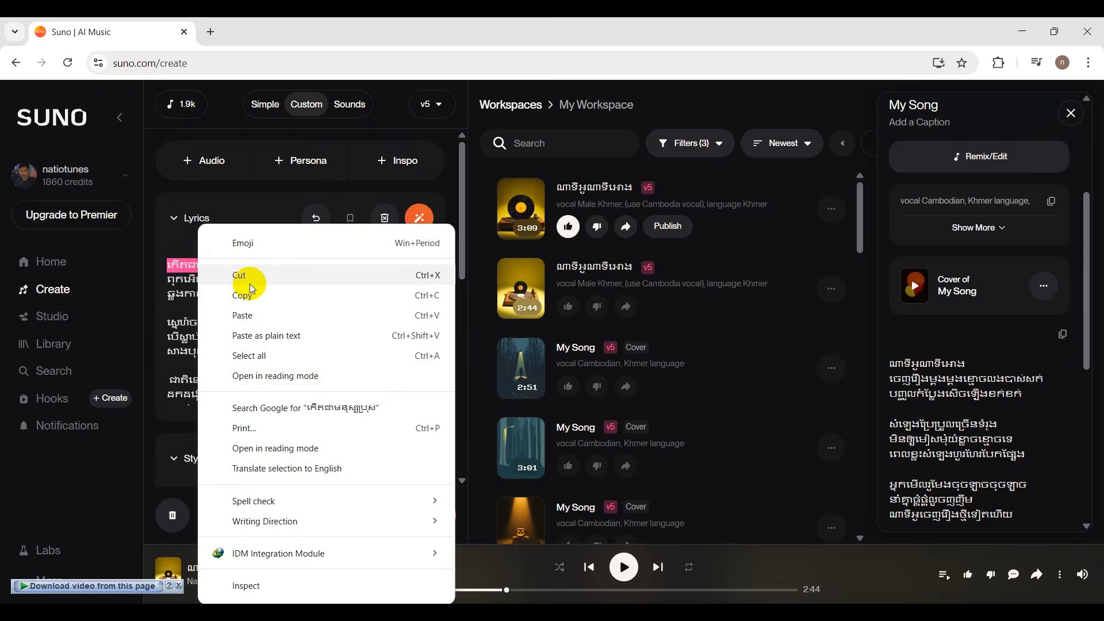
left_click(242, 314)
scroll(244, 291, "down", 3)
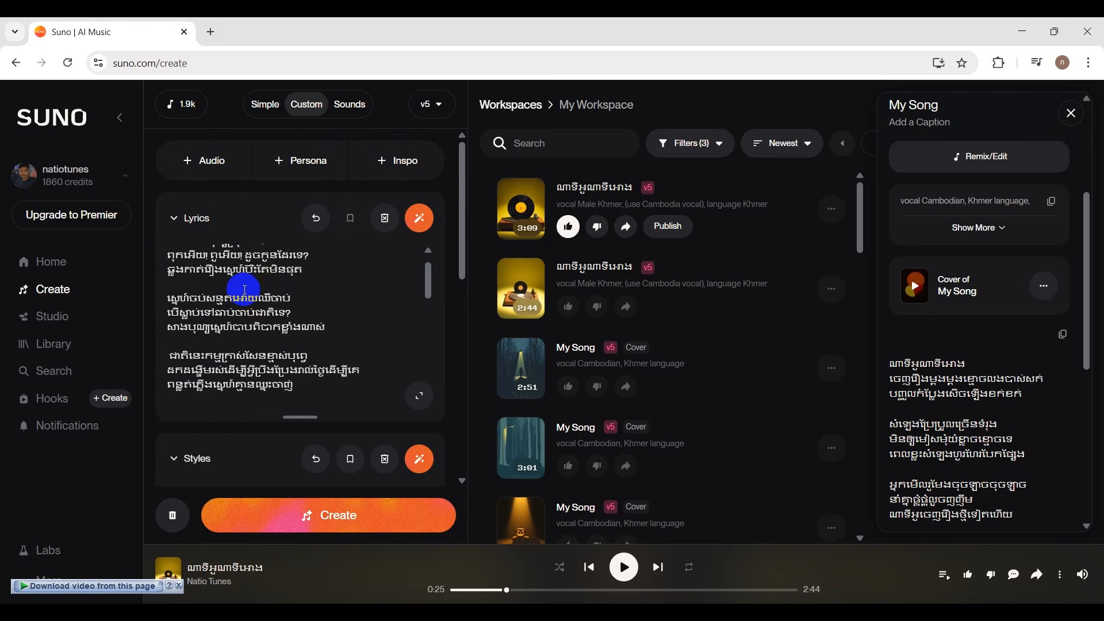
left_click_drag(247, 262, 167, 263)
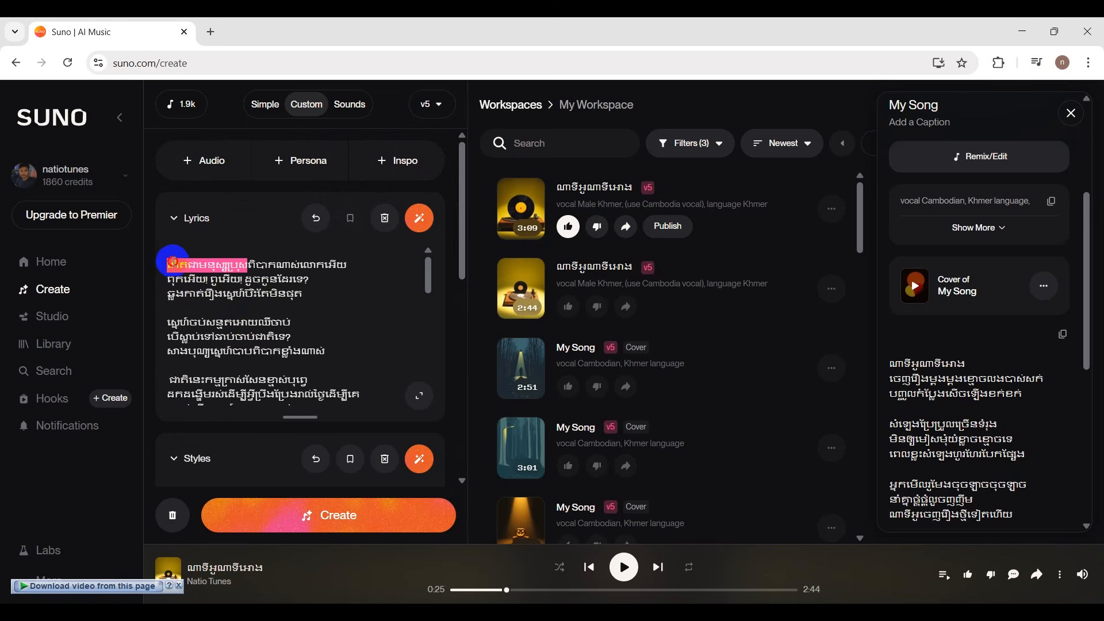
right_click(191, 265)
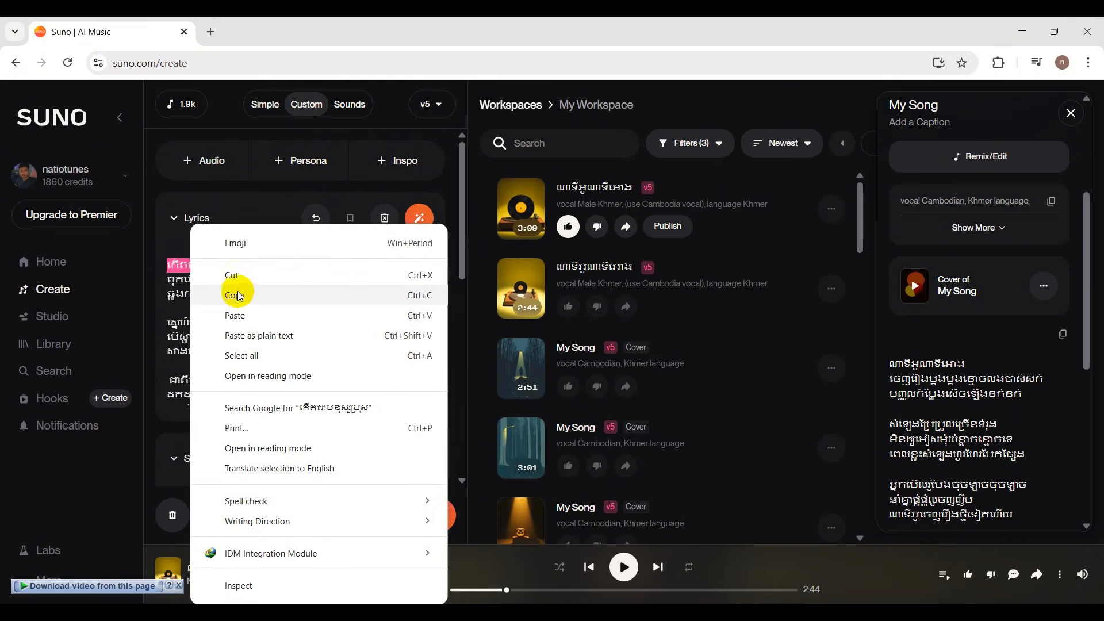
left_click(236, 295)
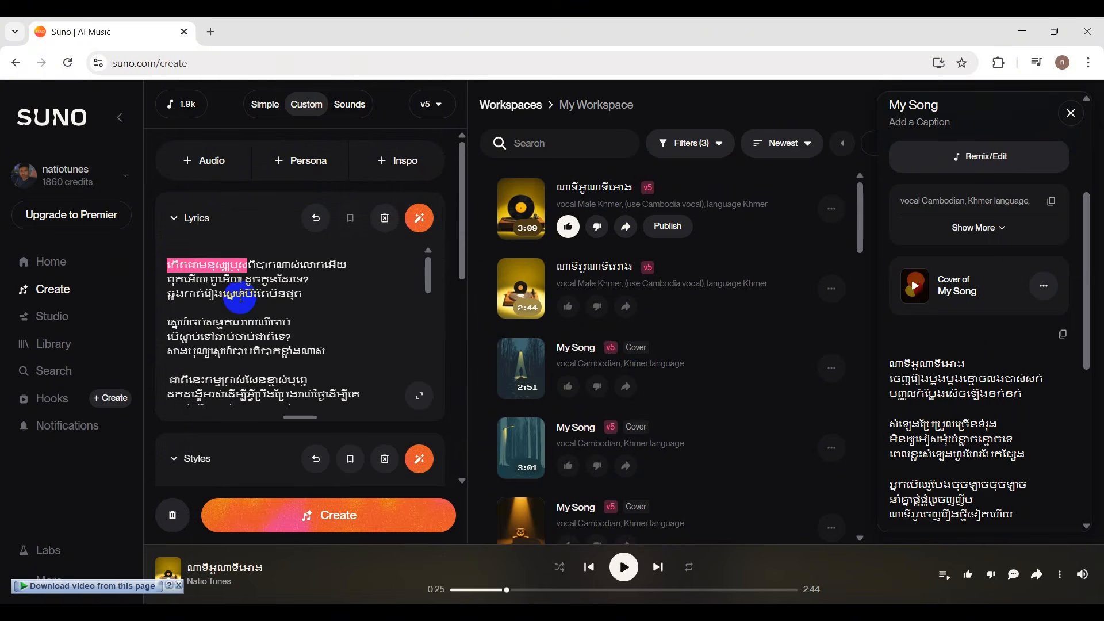
Replace the song title with the copied phrase "កើតជាមនុស្សប្រុស" and generate the song.
scroll(357, 323, "down", 5)
scroll(358, 339, "down", 10)
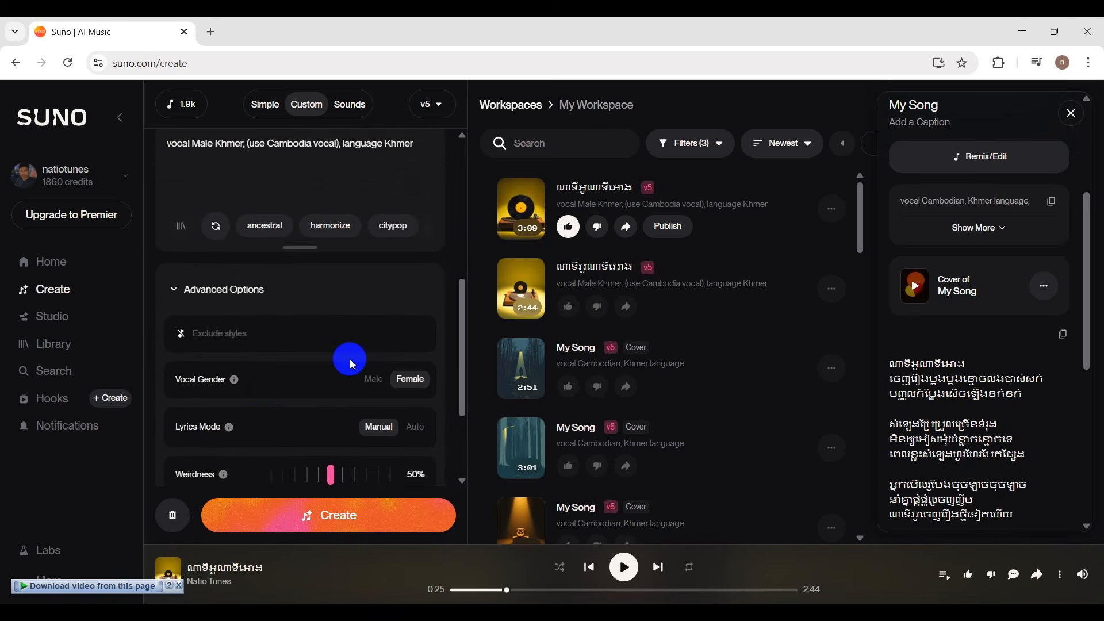
left_click_drag(259, 433, 149, 412)
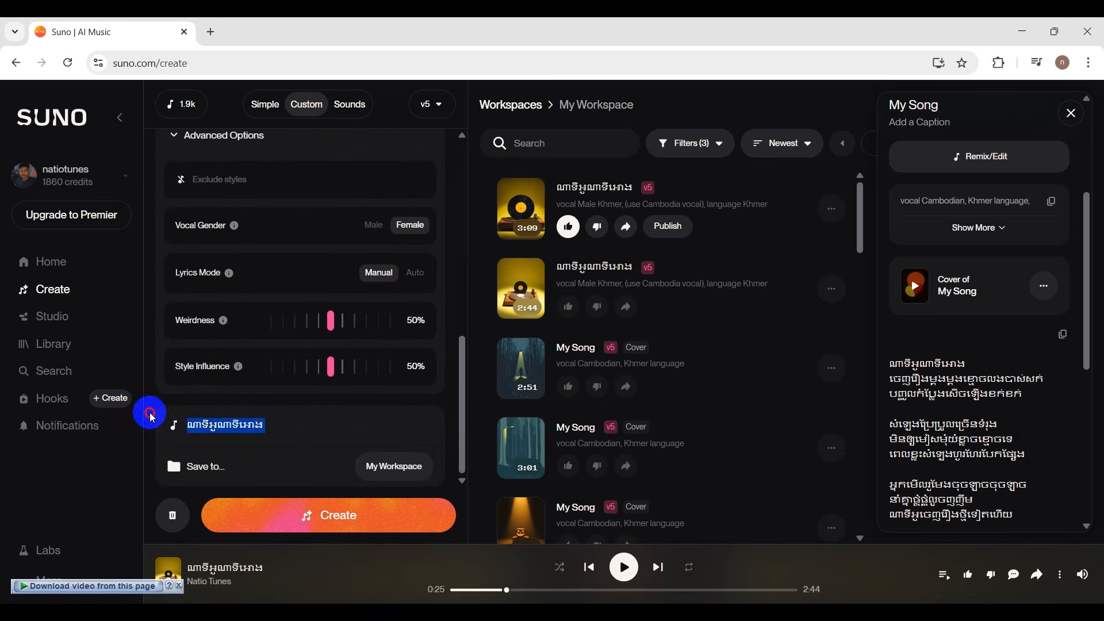
right_click(216, 424)
left_click(282, 315)
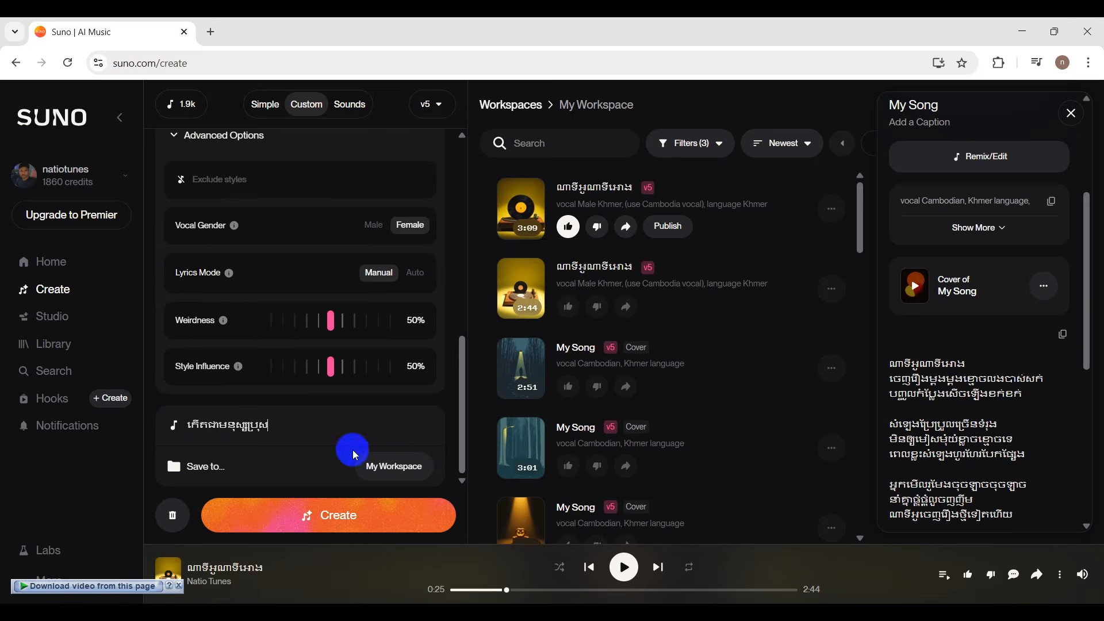
left_click(339, 512)
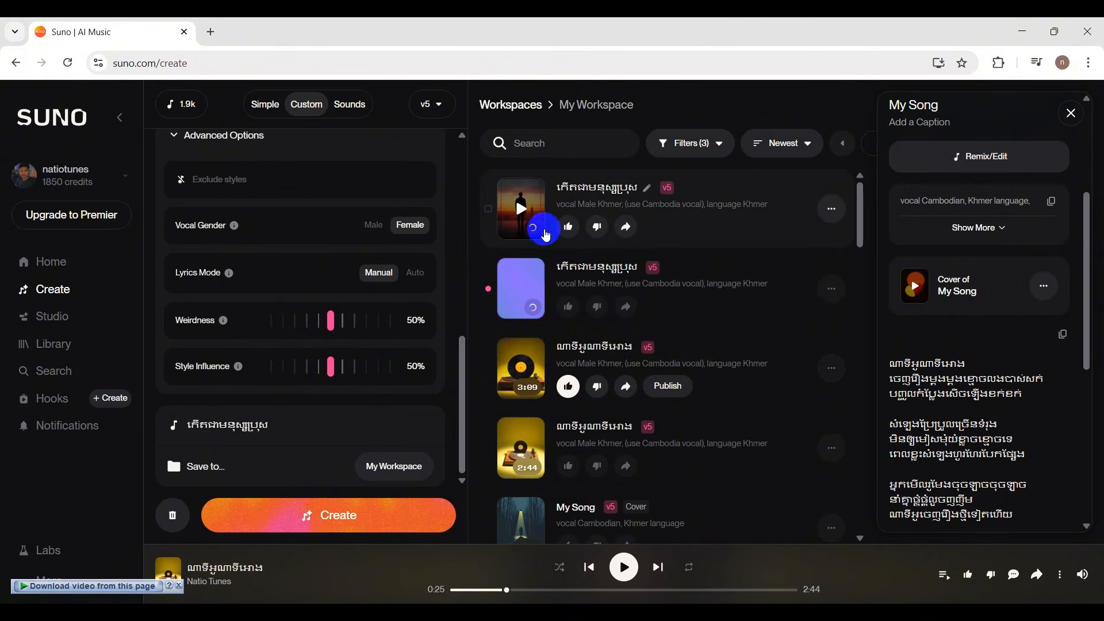
Play the first generated version of the new song and follow its lyrics from the opening stanza.
left_click(520, 210)
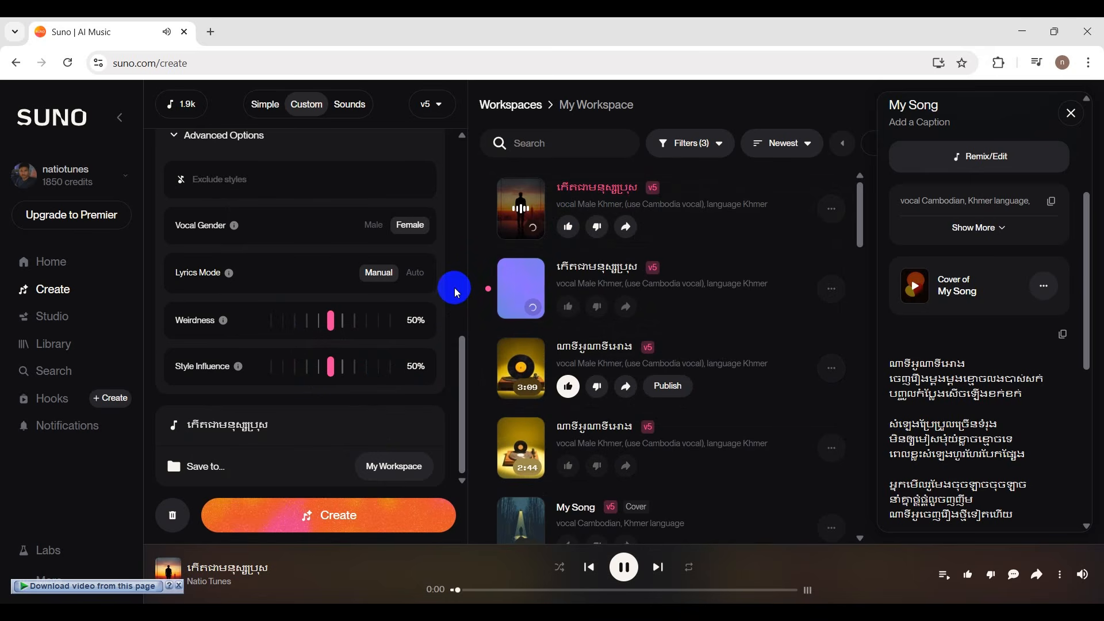
scroll(457, 288, "up", 3)
scroll(454, 283, "up", 5)
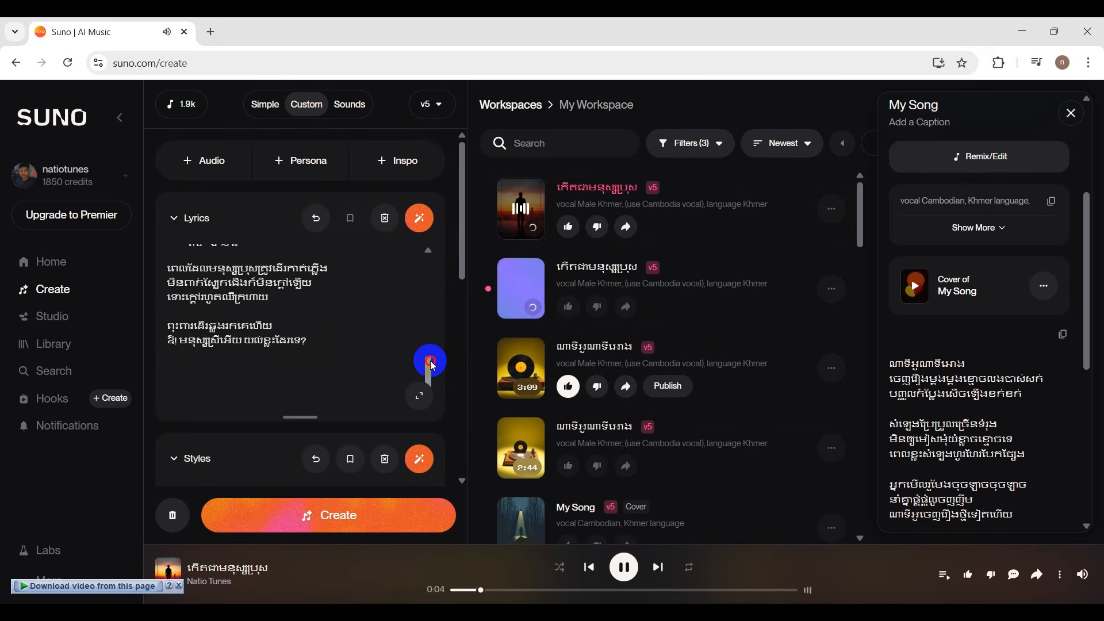
left_click_drag(426, 365, 432, 258)
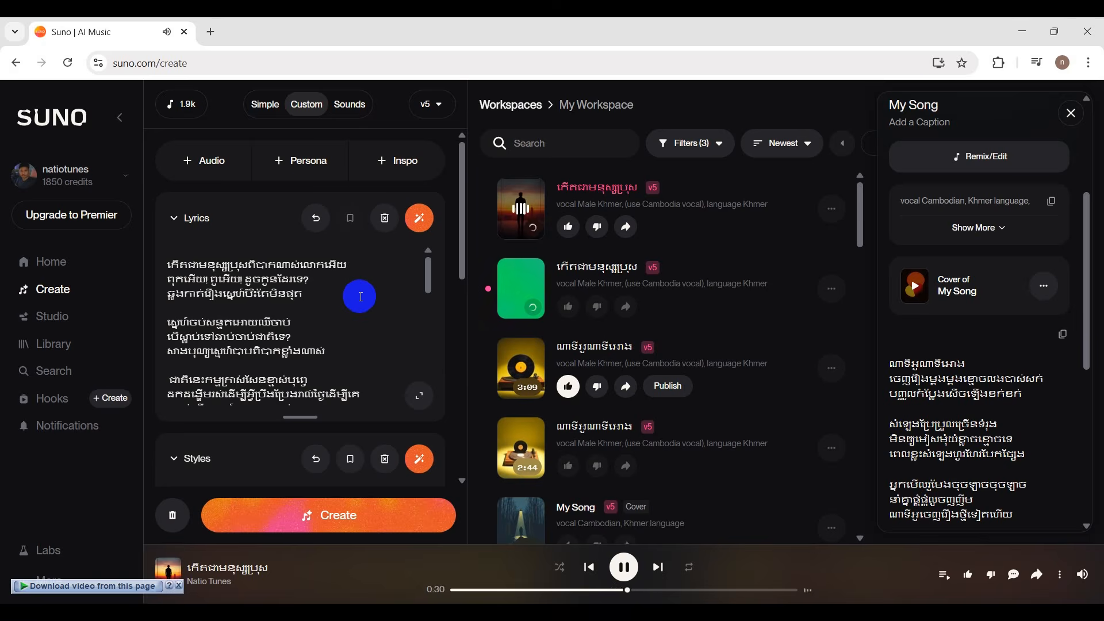
Look over the saved personas and review the song's lyrics, style prompt and advanced options during playback.
left_click(305, 162)
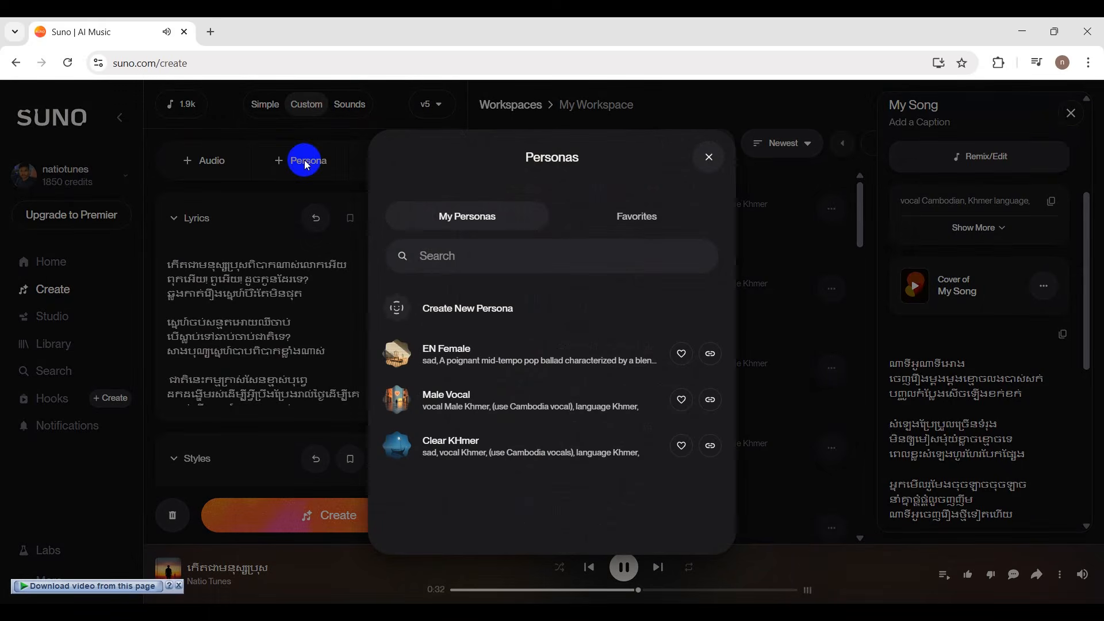
left_click(708, 157)
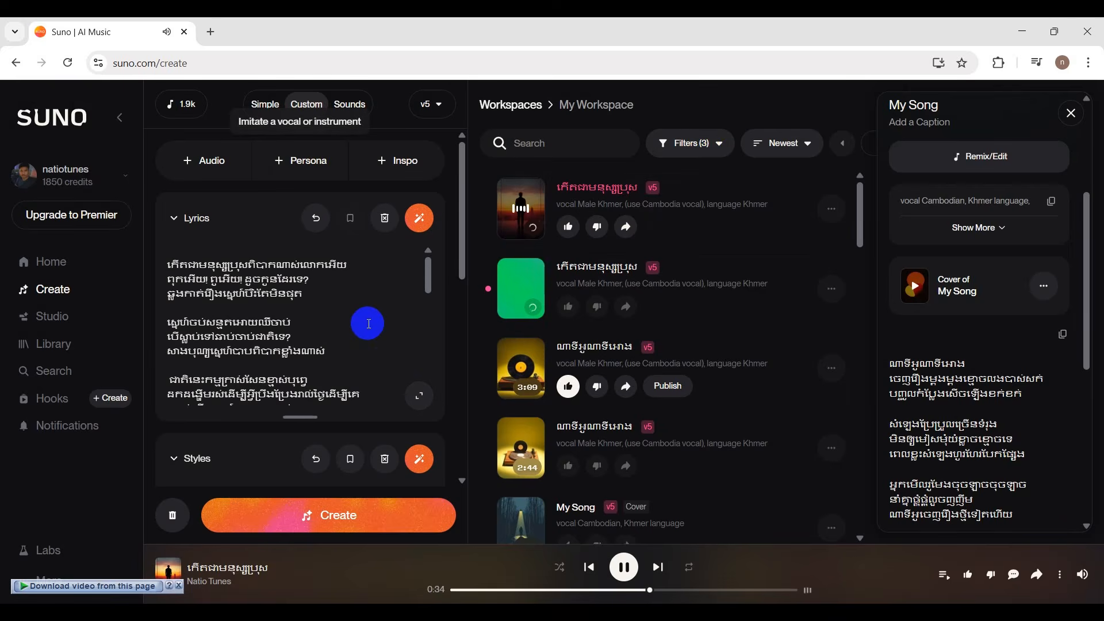
scroll(368, 323, "down", 10)
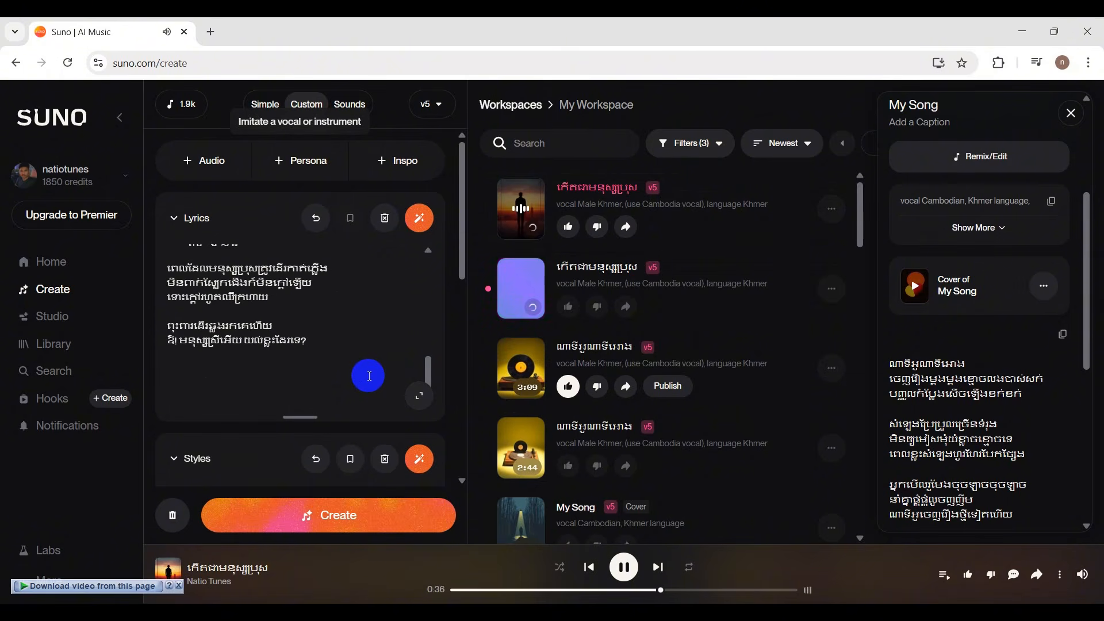
scroll(368, 376, "down", 5)
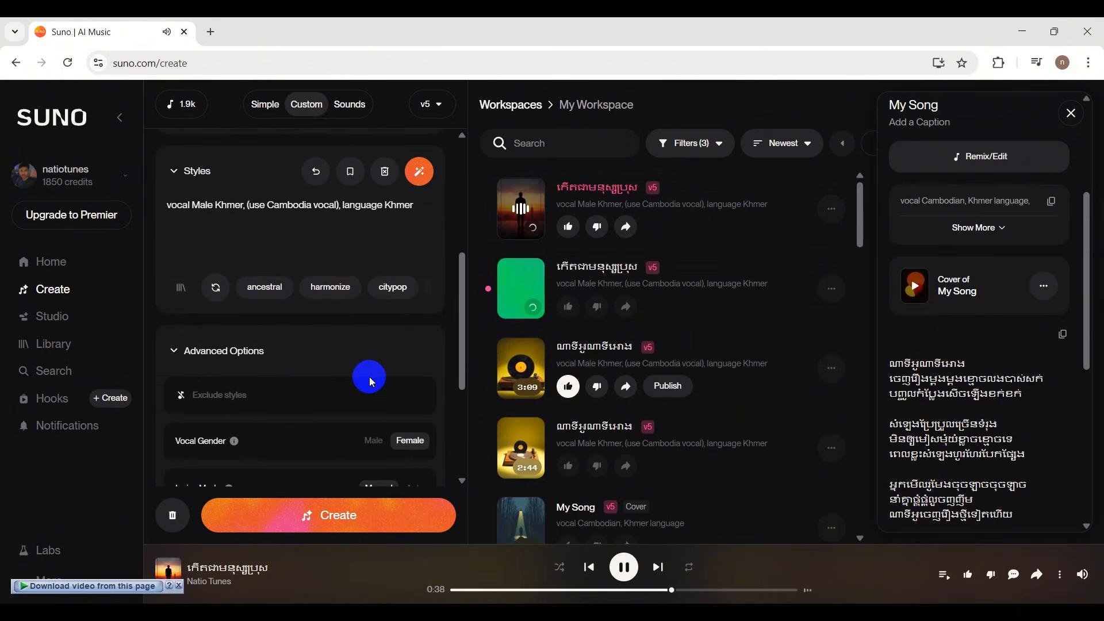
scroll(369, 377, "down", 4)
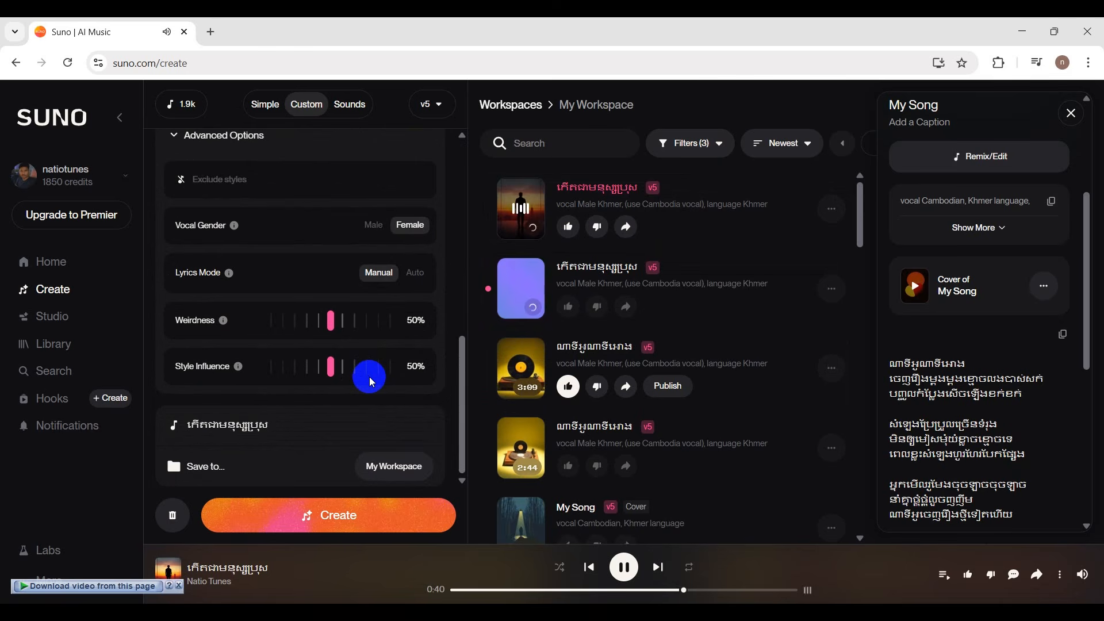
scroll(369, 377, "up", 8)
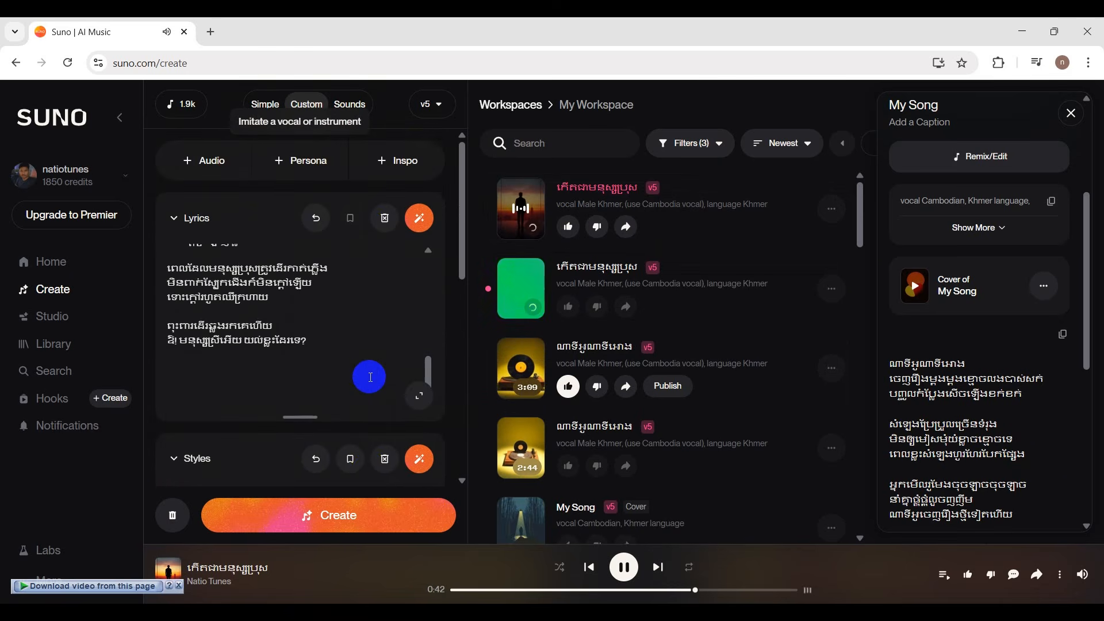
scroll(371, 377, "up", 4)
scroll(371, 377, "up", 3)
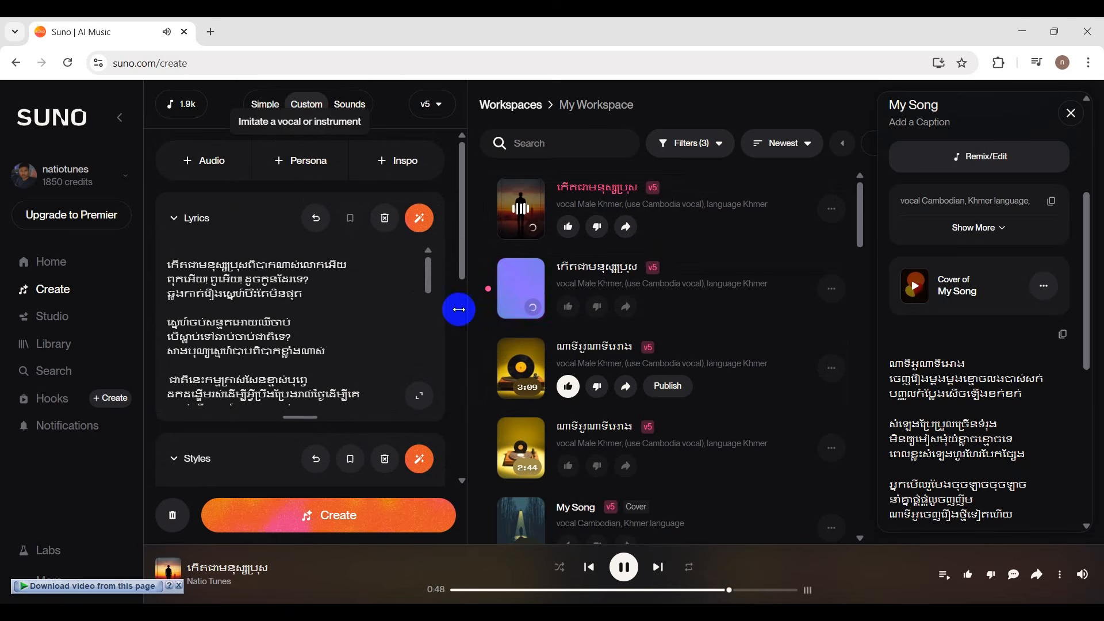
Play the second generated version, skip a few seconds ahead, and examine its lyrics, style prompt and advanced options.
mouse_move(521, 294)
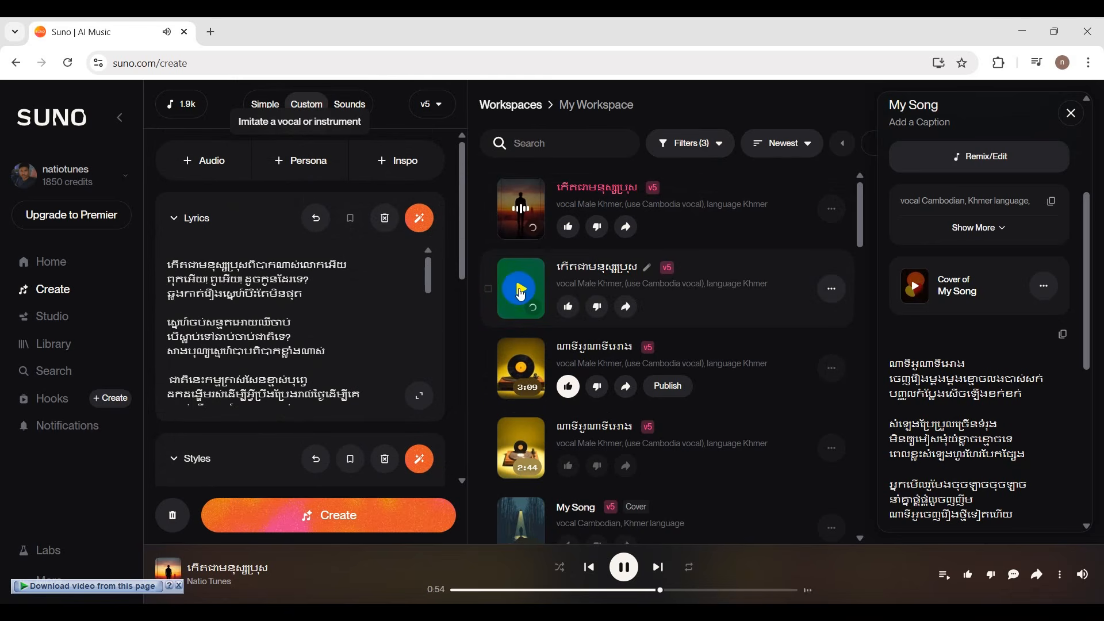
left_click(521, 294)
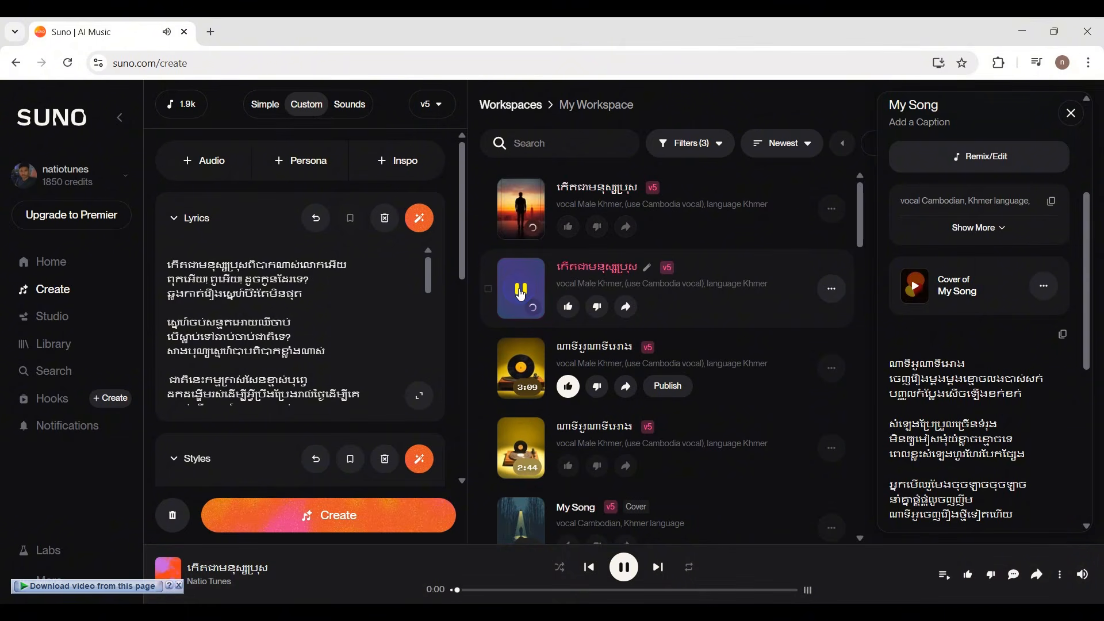
left_click(516, 591)
scroll(330, 333, "down", 5)
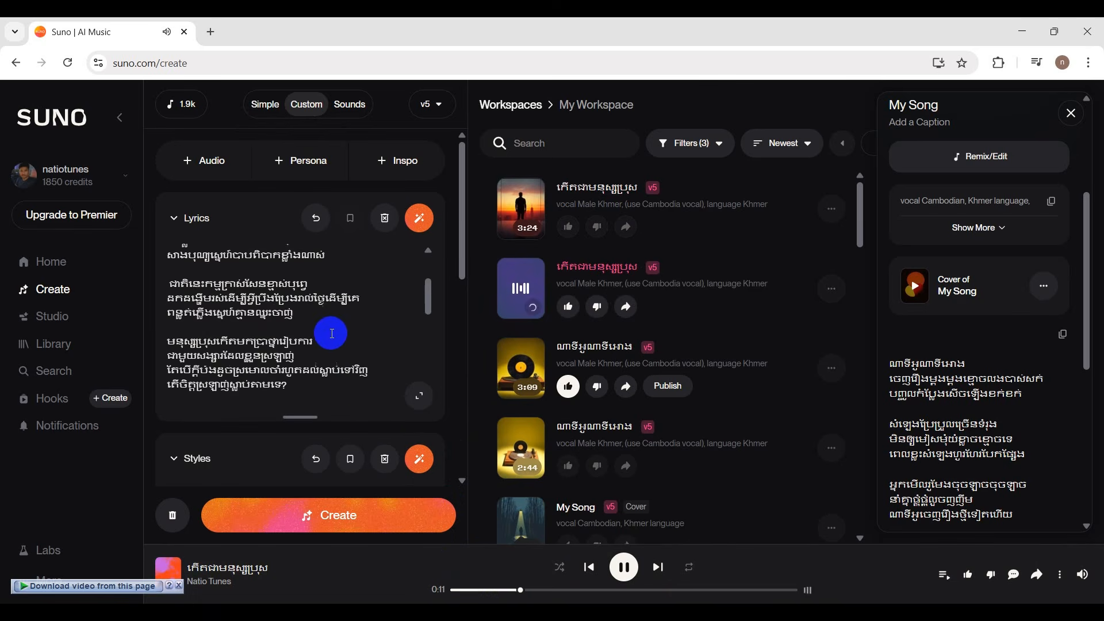
scroll(348, 384, "down", 10)
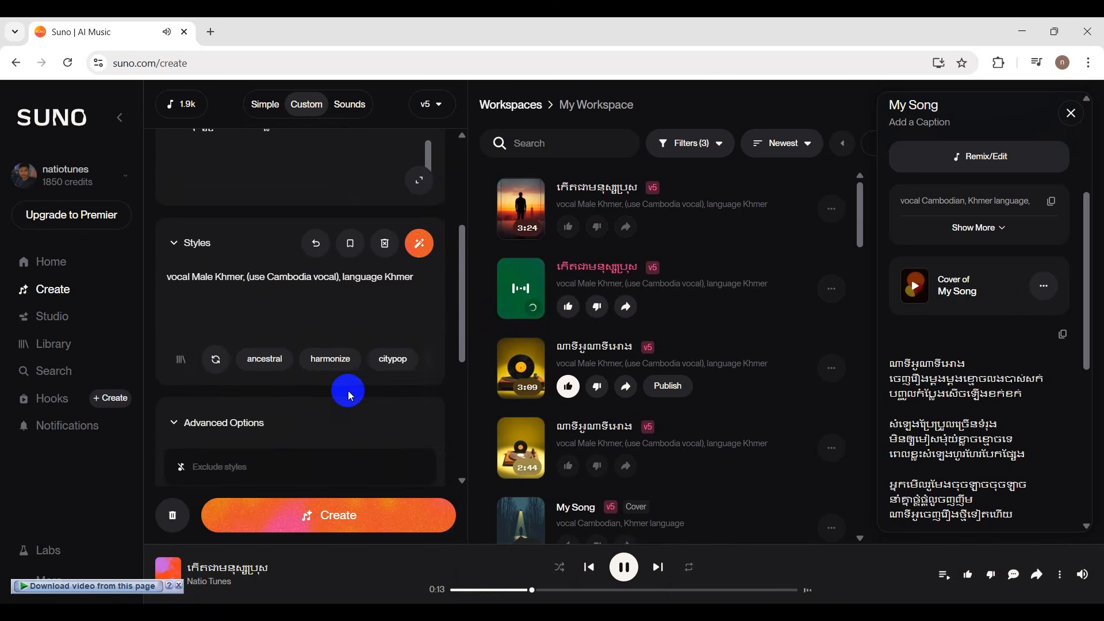
scroll(350, 395, "down", 3)
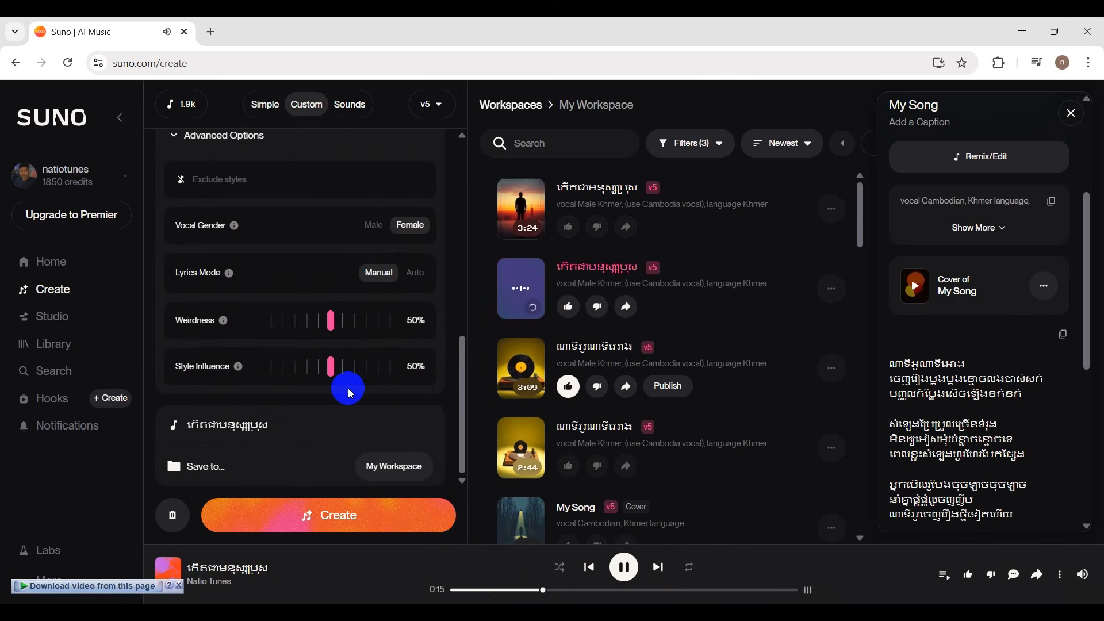
Change "Male" to "Female" in the style prompt so it reads "vocal Female Khmer, (use Cambodia vocal), language Khmer".
scroll(350, 393, "up", 3)
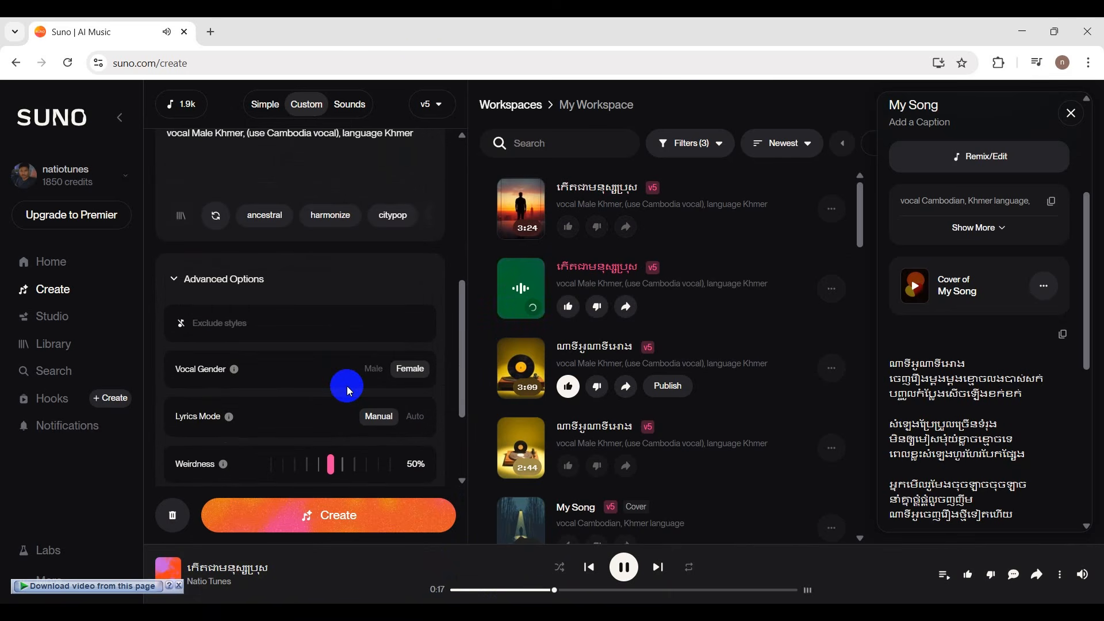
scroll(347, 385, "up", 7)
scroll(347, 382, "down", 3)
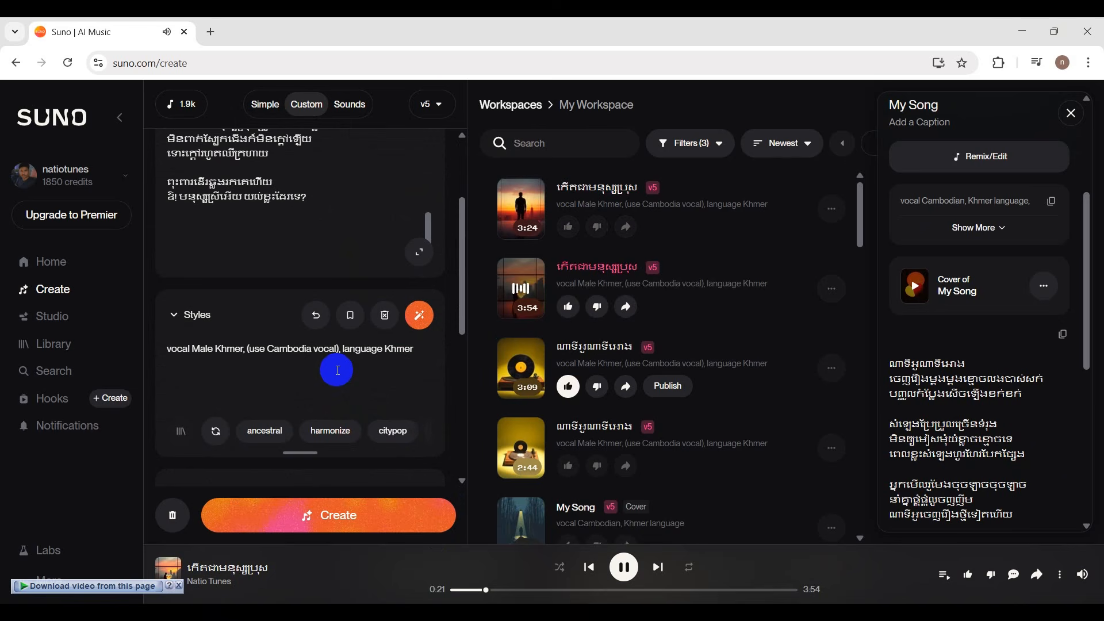
double_click(194, 352)
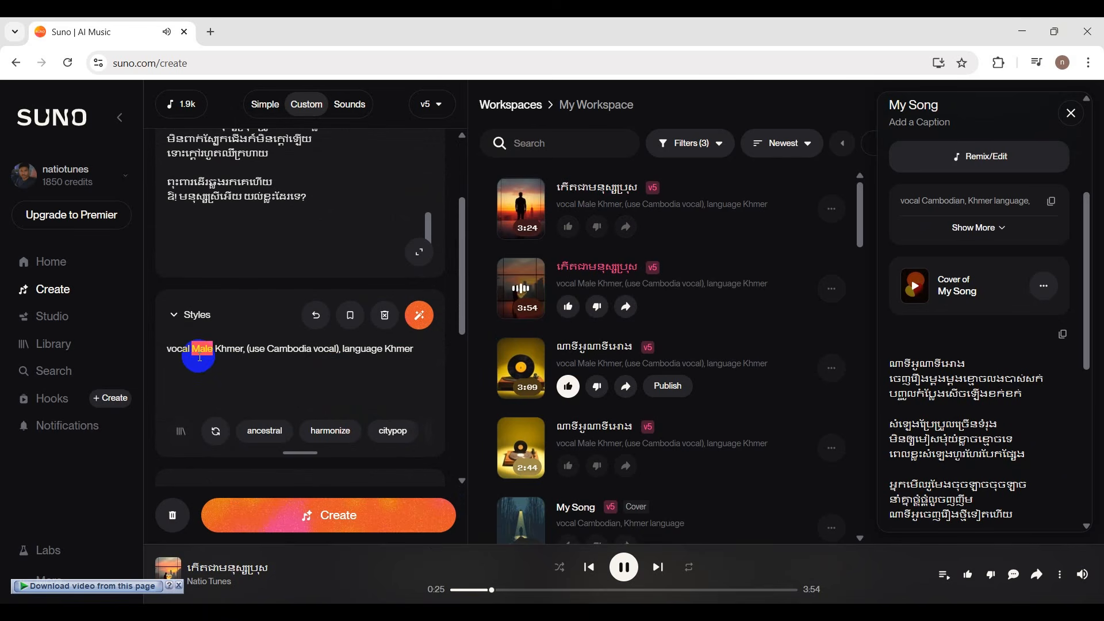
type("Female")
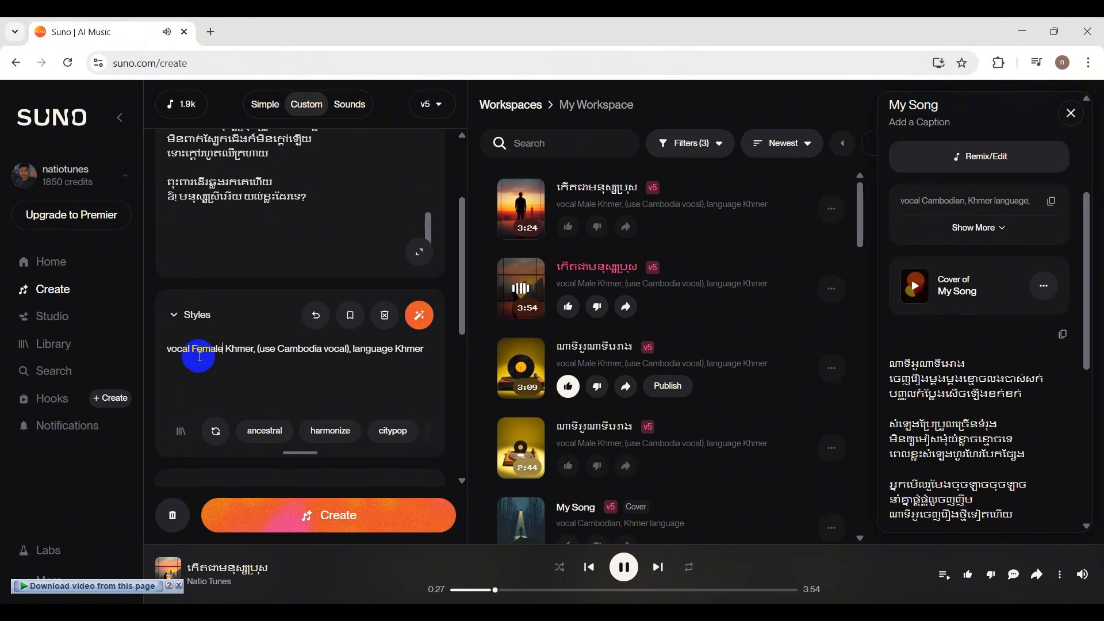
left_click(260, 363)
scroll(291, 369, "down", 2)
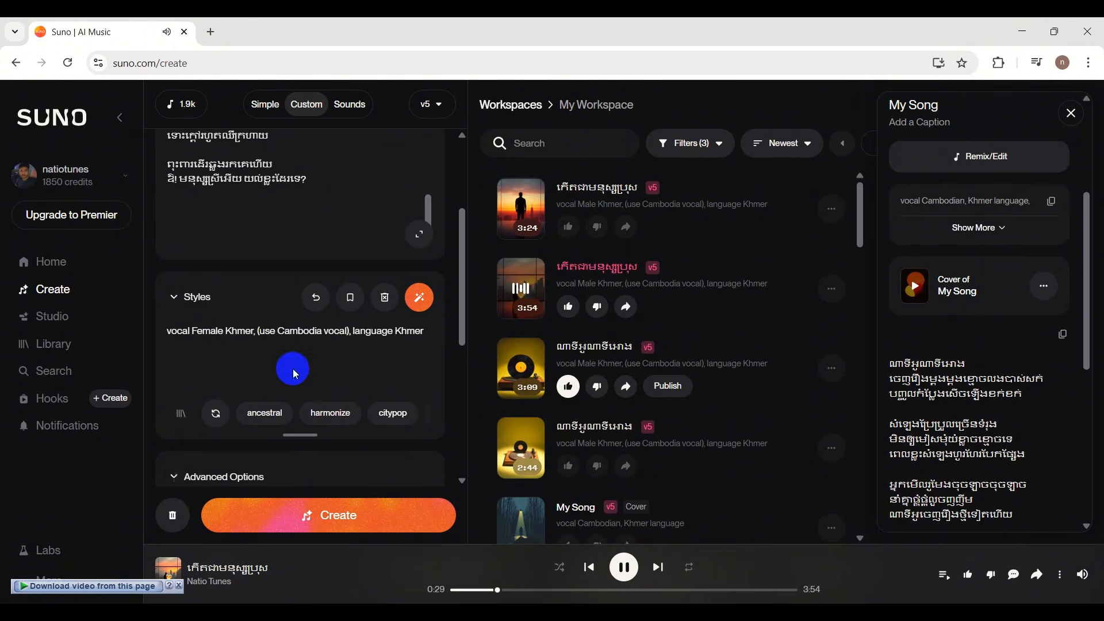
scroll(381, 430, "down", 2)
scroll(391, 316, "up", 3)
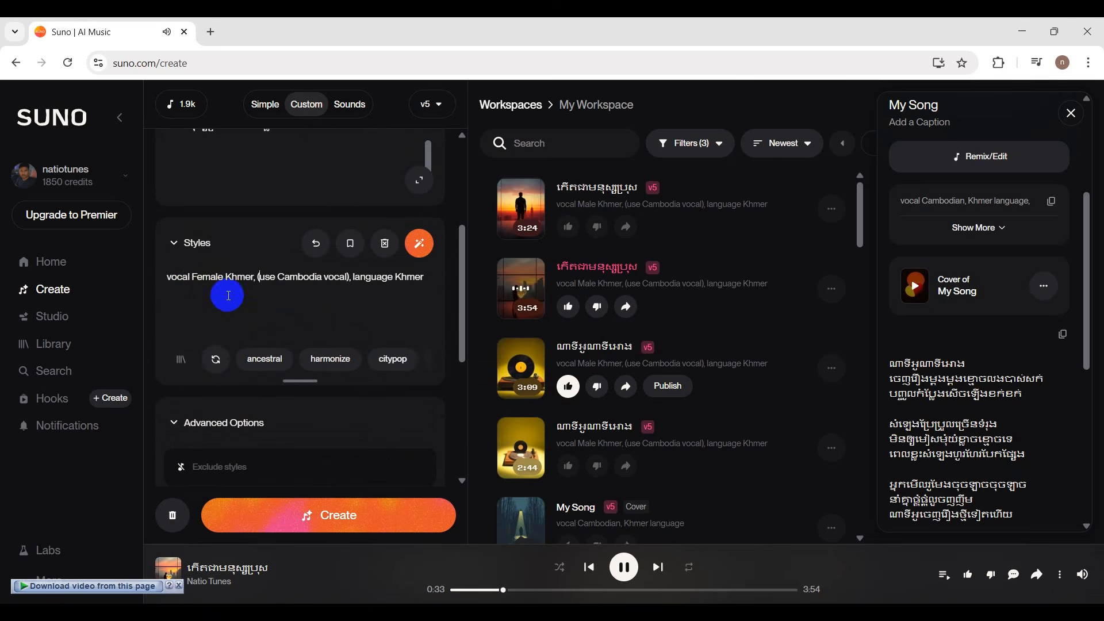
Generate the song with the female vocal style and pause the track that is playing.
left_click(389, 514)
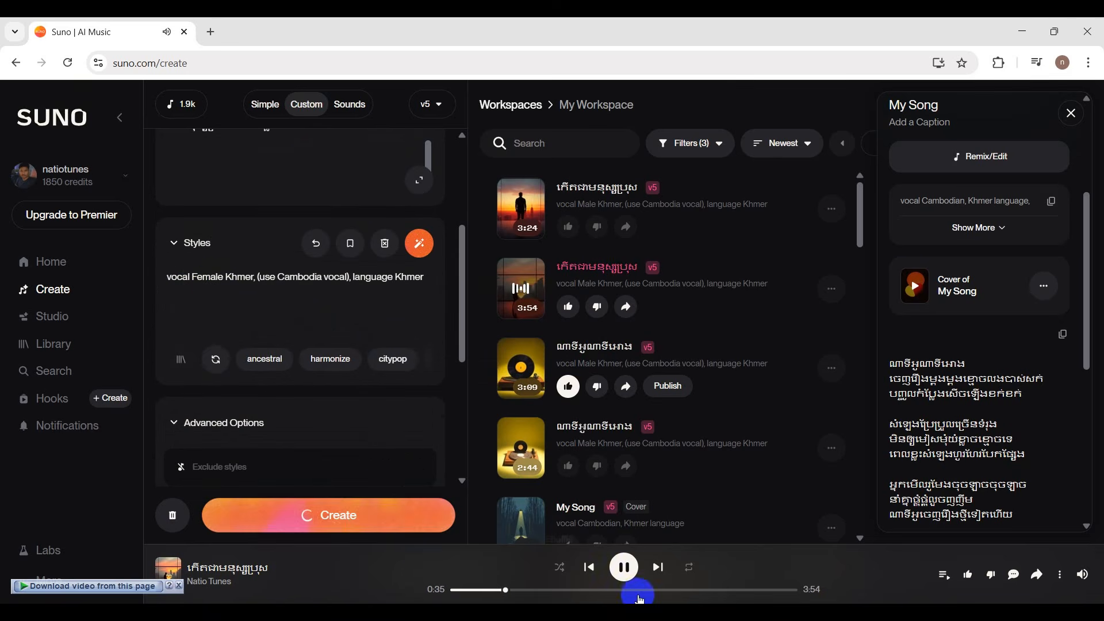
left_click(623, 567)
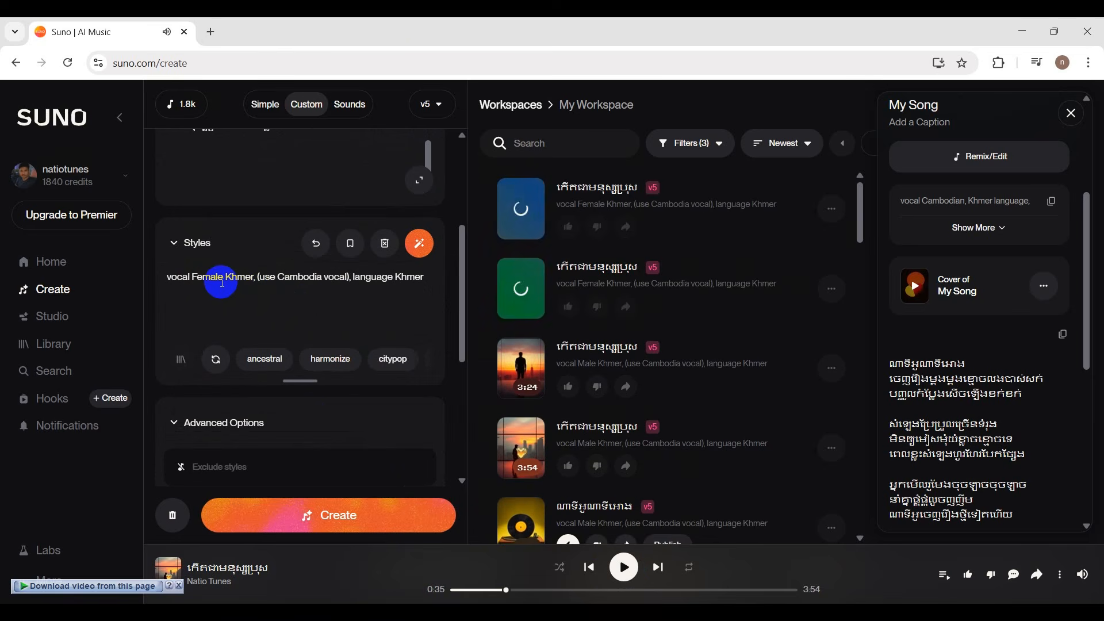
Compare the gender wording in the style prompt with the Vocal Gender setting in the advanced options.
scroll(221, 282, "down", 5)
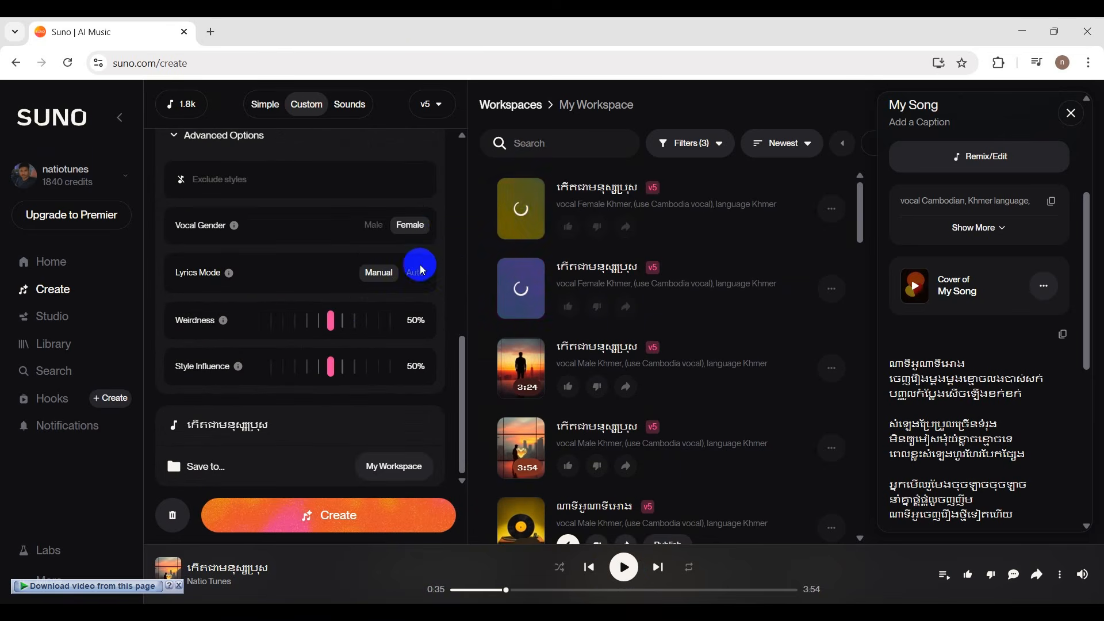
scroll(424, 311, "up", 5)
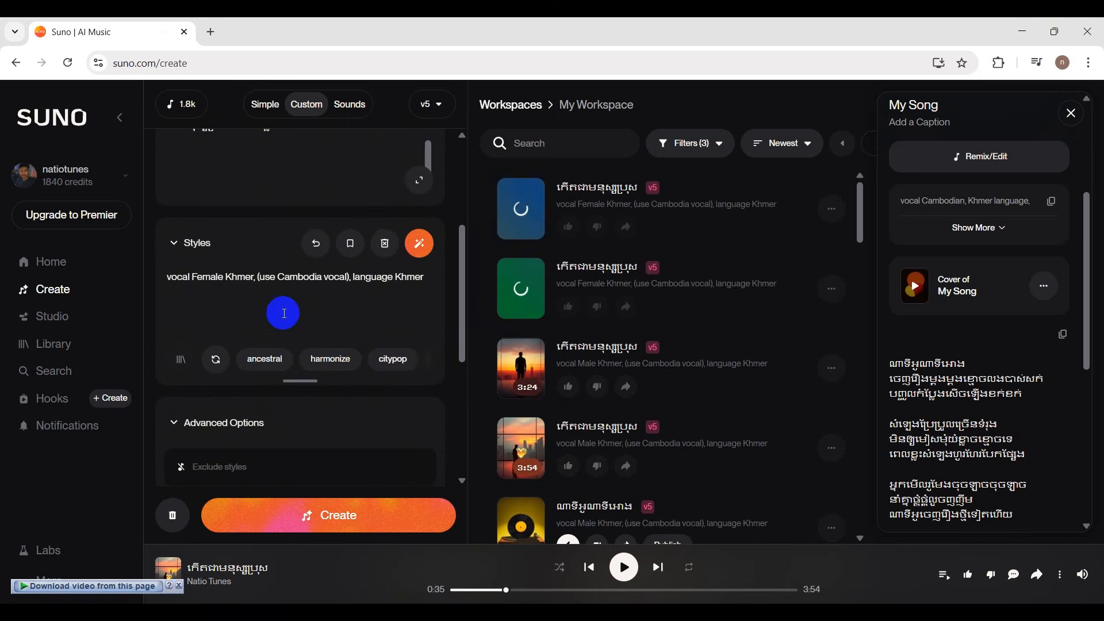
scroll(429, 310, "down", 3)
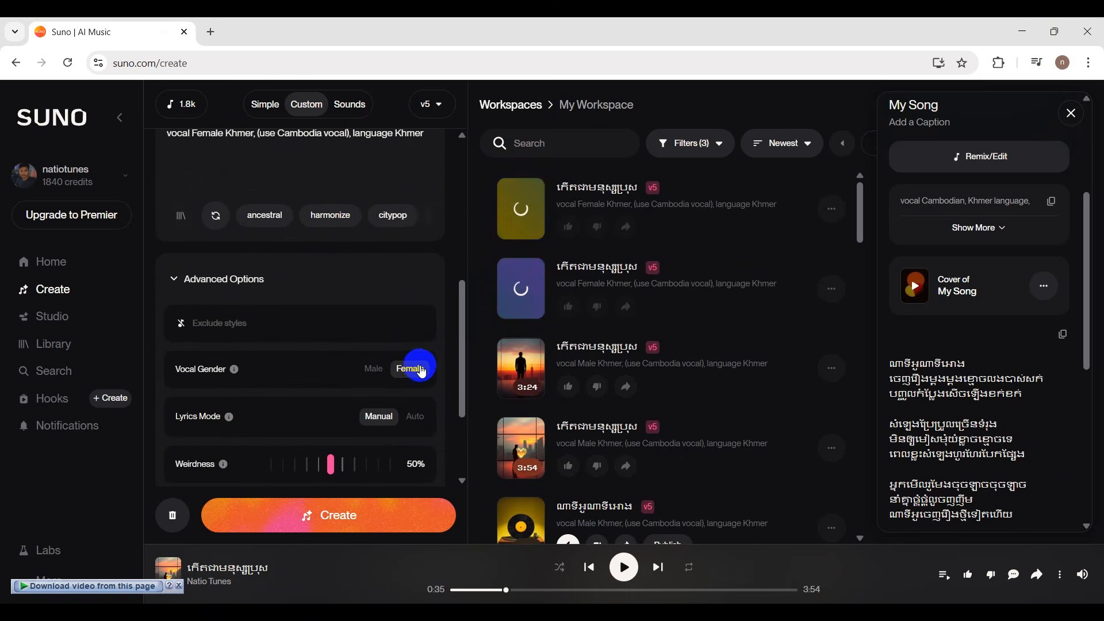
scroll(421, 368, "up", 3)
left_click(225, 277)
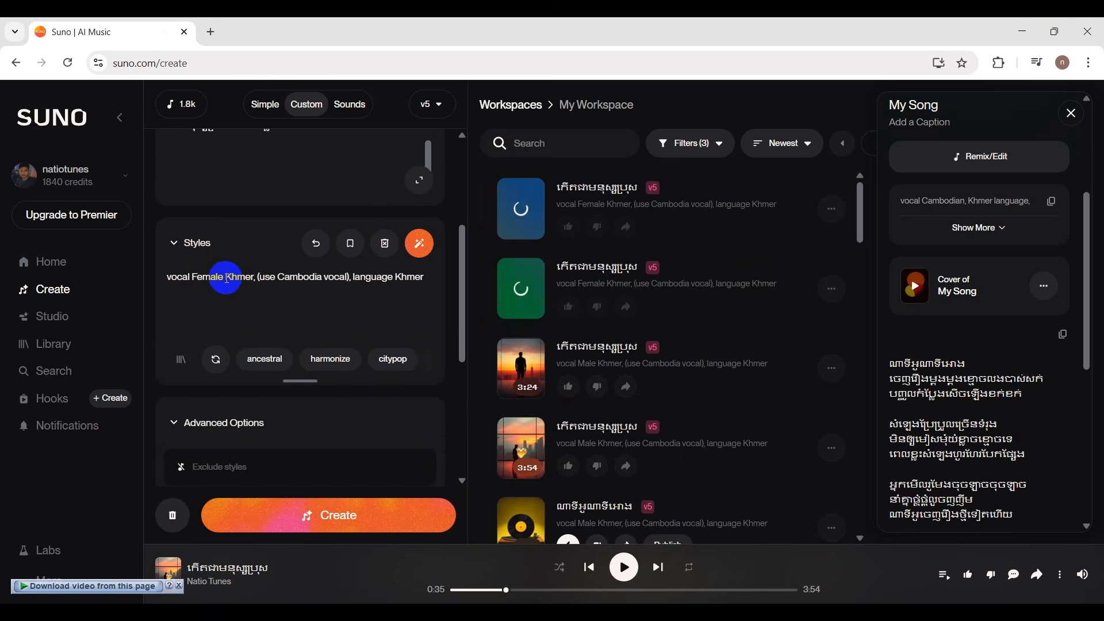
Play the second generated female version, return to the beginning of the lyrics and like that version.
scroll(380, 311, "up", 4)
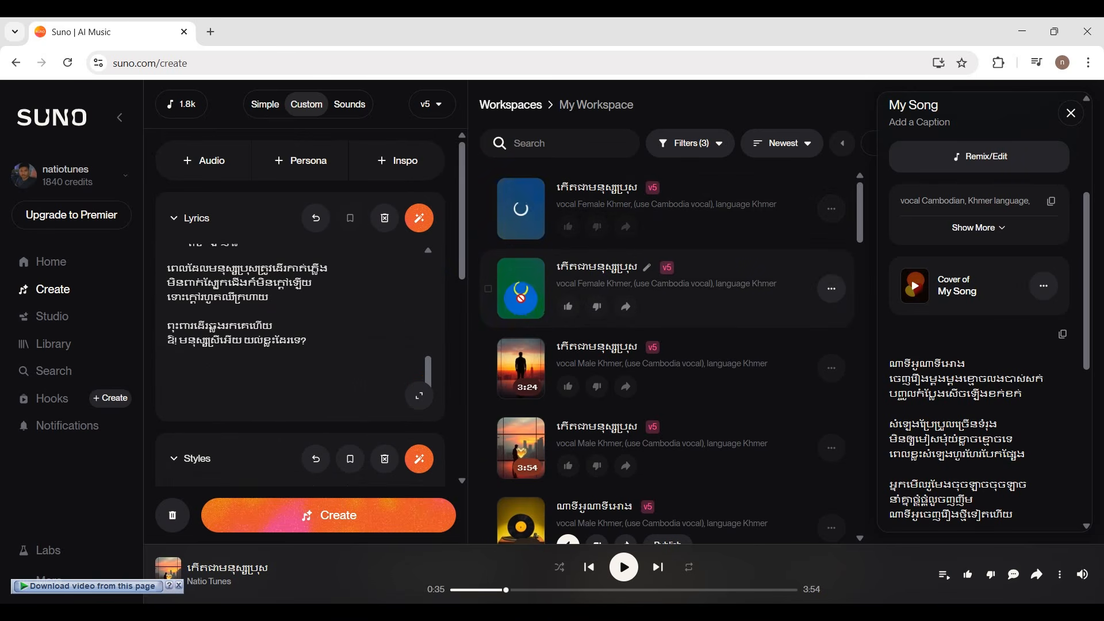
left_click(520, 298)
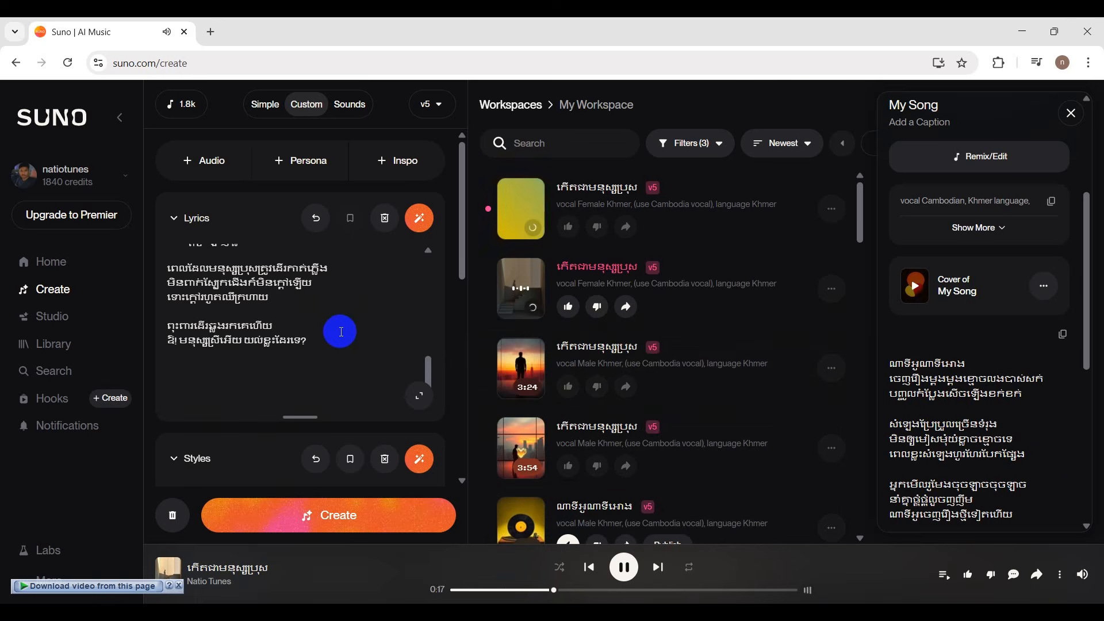
scroll(333, 332, "up", 1)
scroll(334, 332, "up", 5)
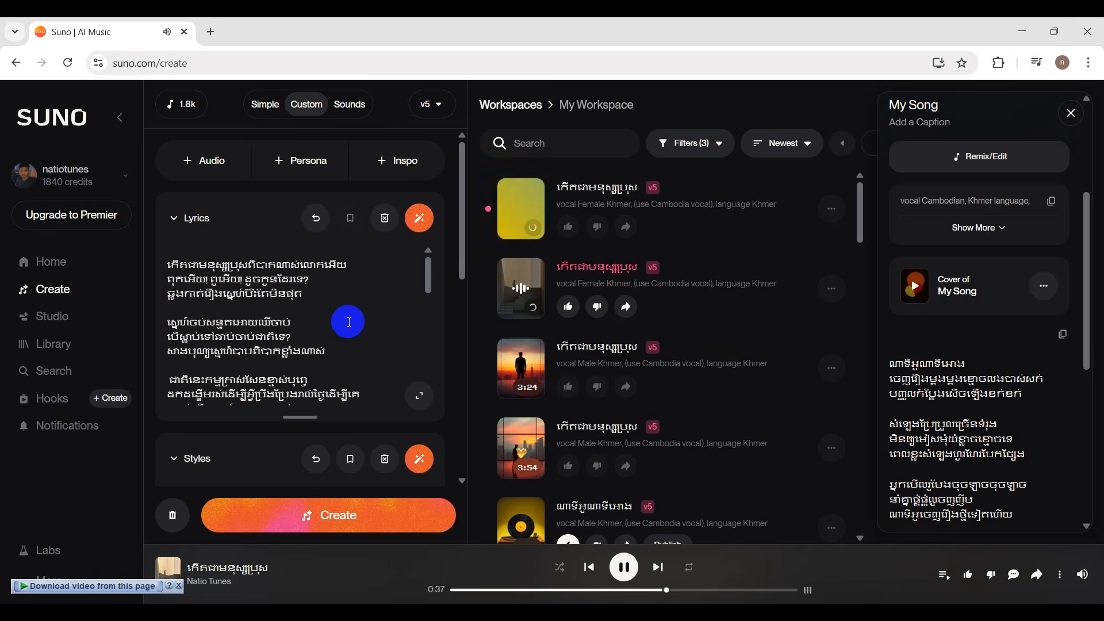
left_click(570, 307)
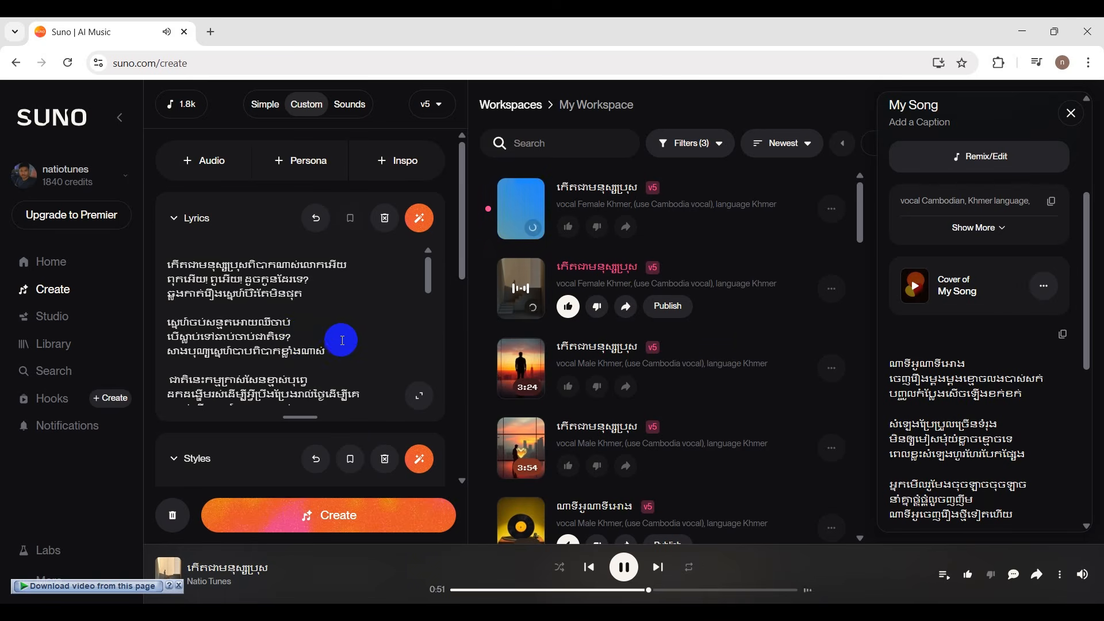
Follow the remaining lyrics while the female version plays, and pause playback.
scroll(340, 326, "down", 1)
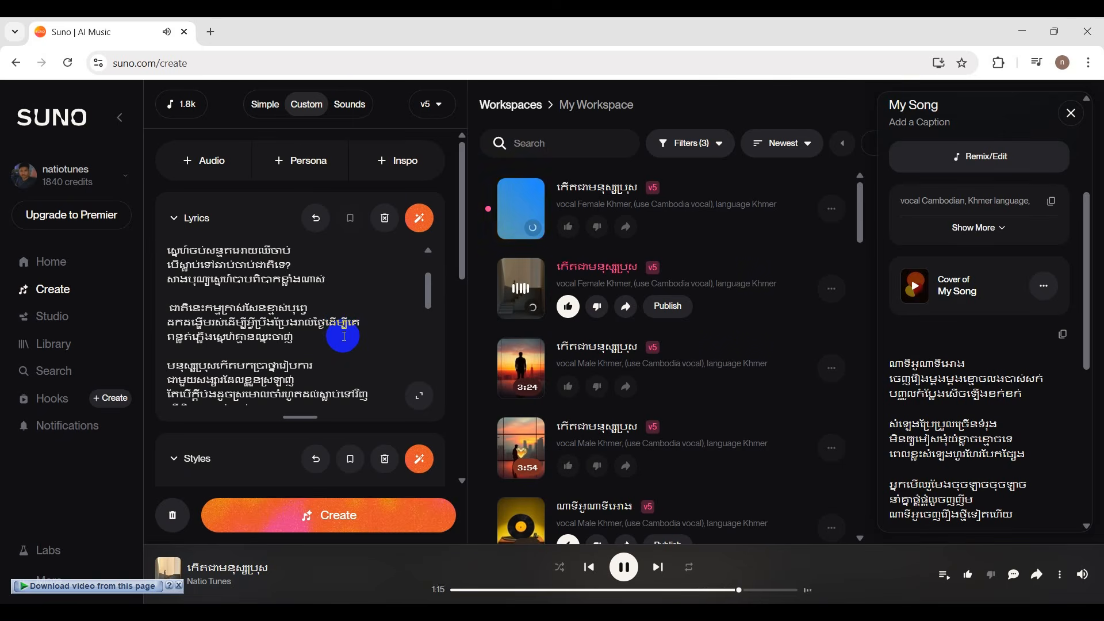
scroll(343, 323, "down", 1)
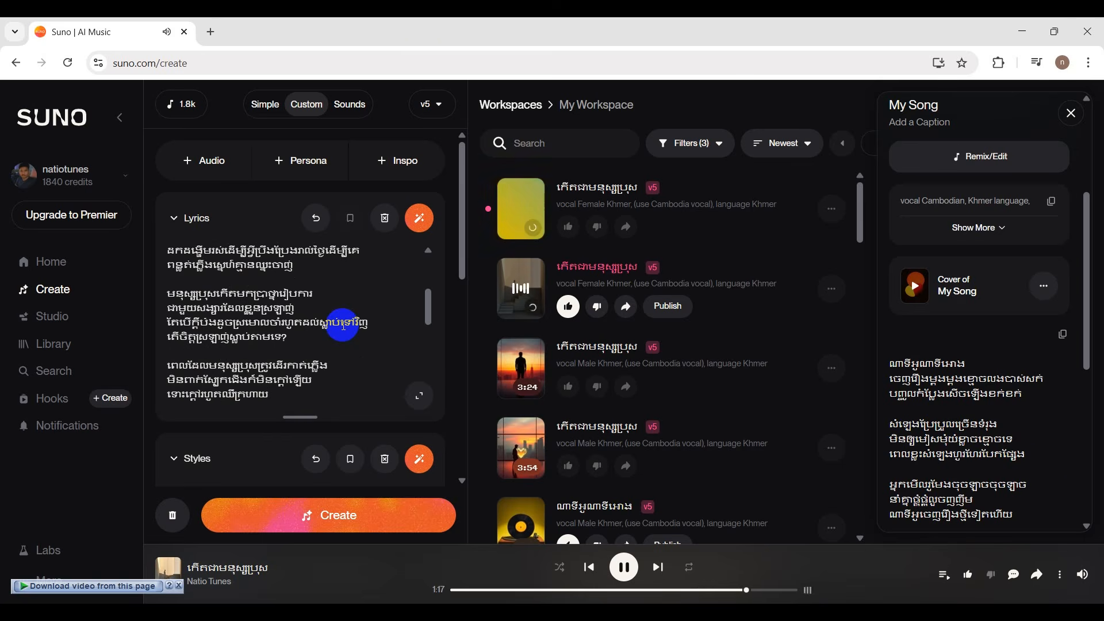
scroll(344, 326, "up", 1)
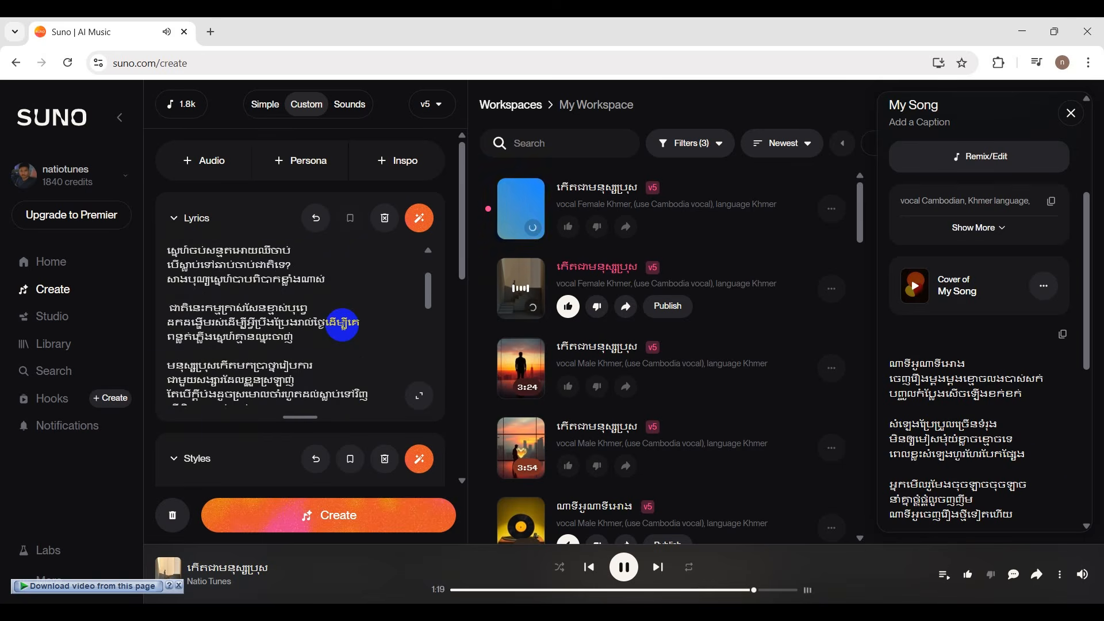
scroll(343, 325, "down", 5)
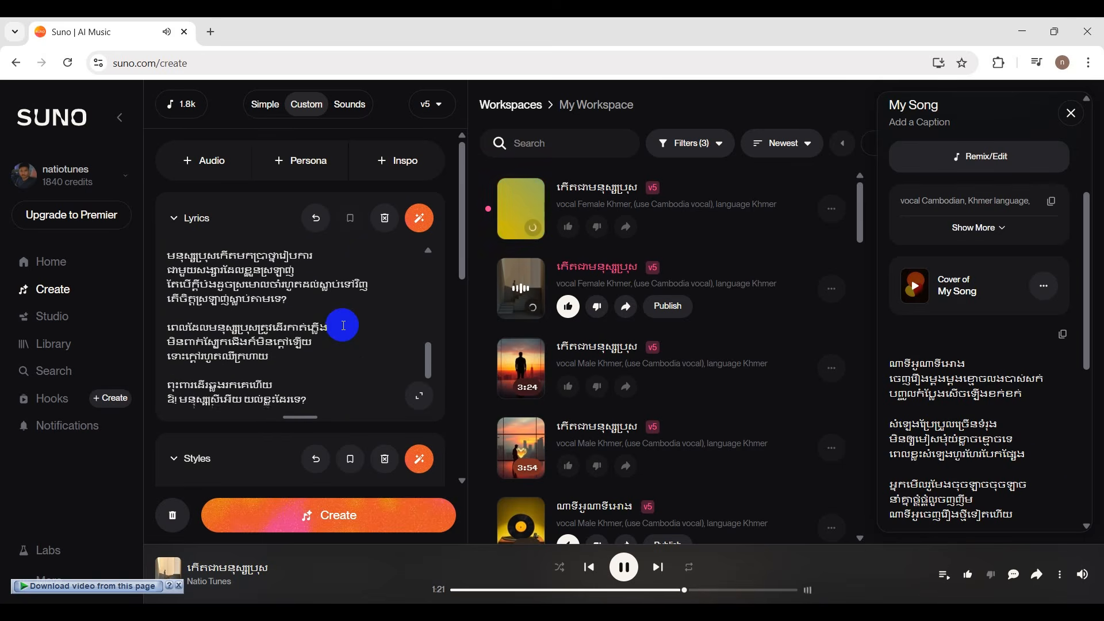
left_click(624, 567)
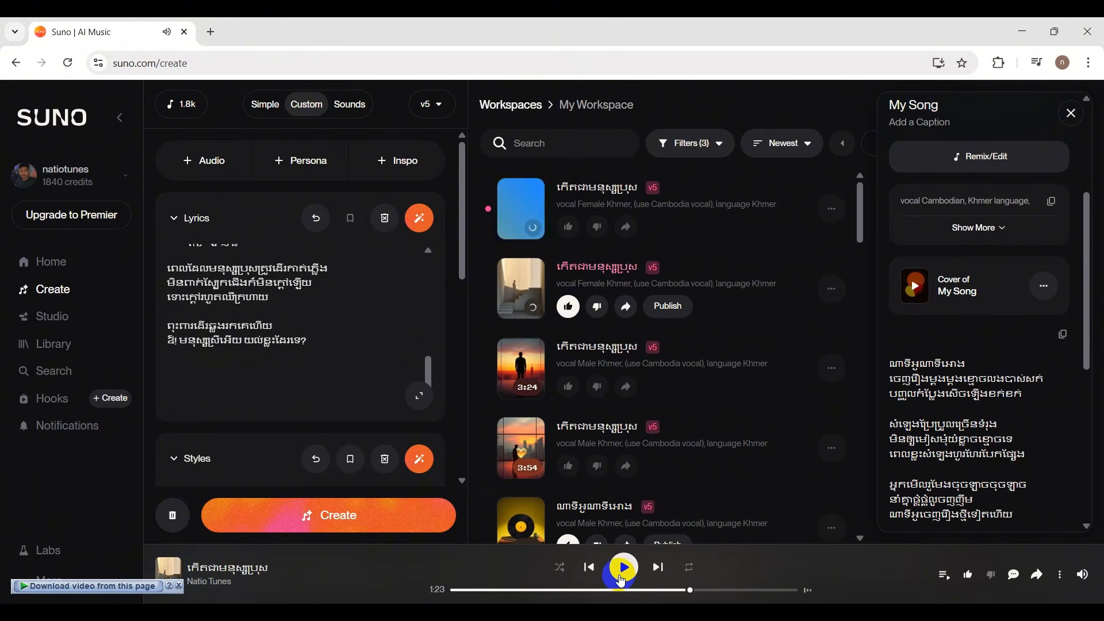
Generate the song with Vocal Gender set to Male and the style prompt reading "vocal male Khmer, (use Cambodia vocal), language Khmer".
scroll(325, 334, "down", 3)
scroll(335, 360, "down", 4)
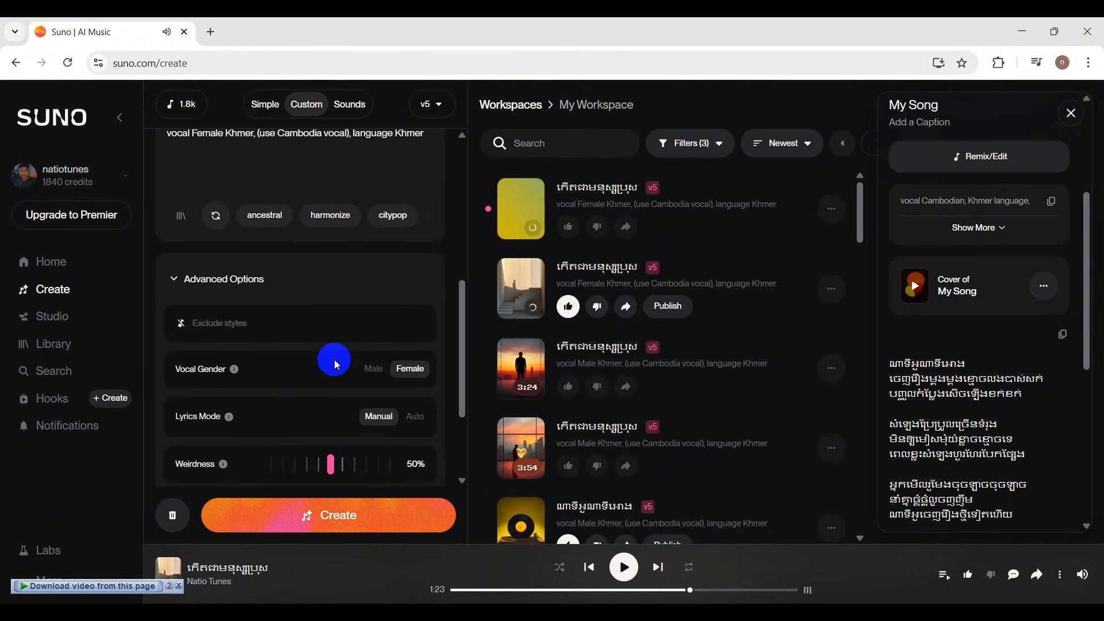
left_click(373, 369)
scroll(391, 308, "up", 5)
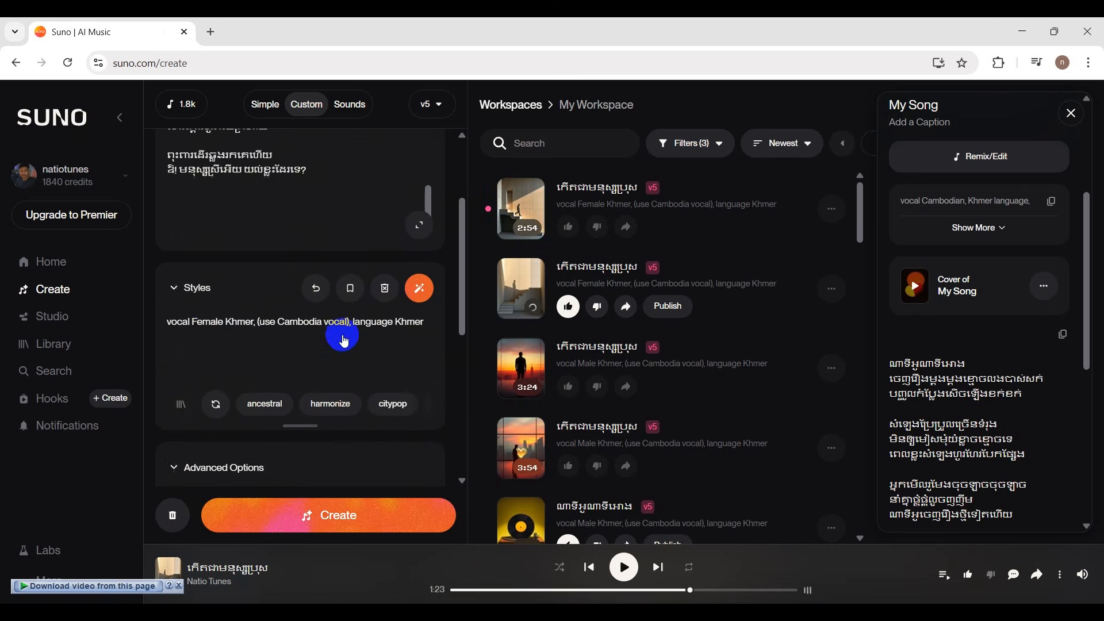
left_click_drag(202, 353, 191, 354)
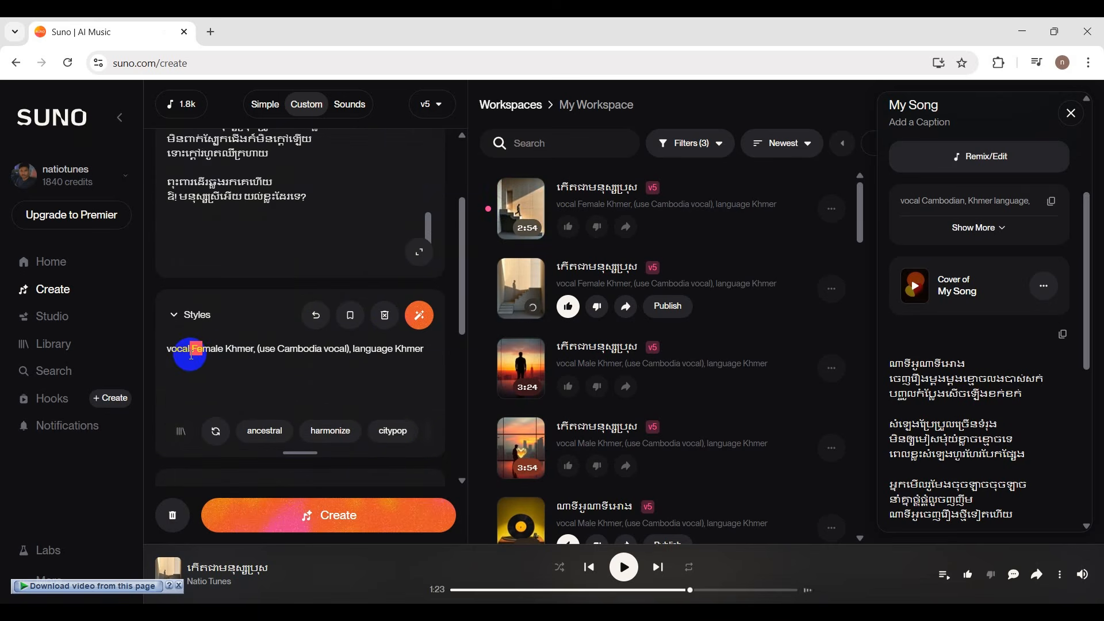
key("BackSpace")
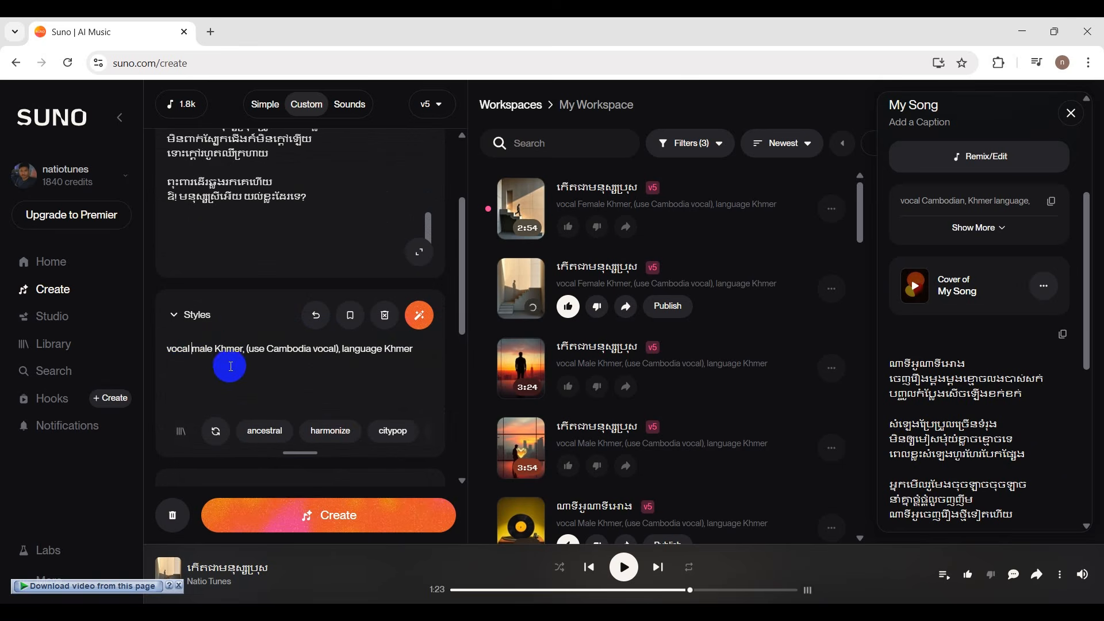
left_click(367, 524)
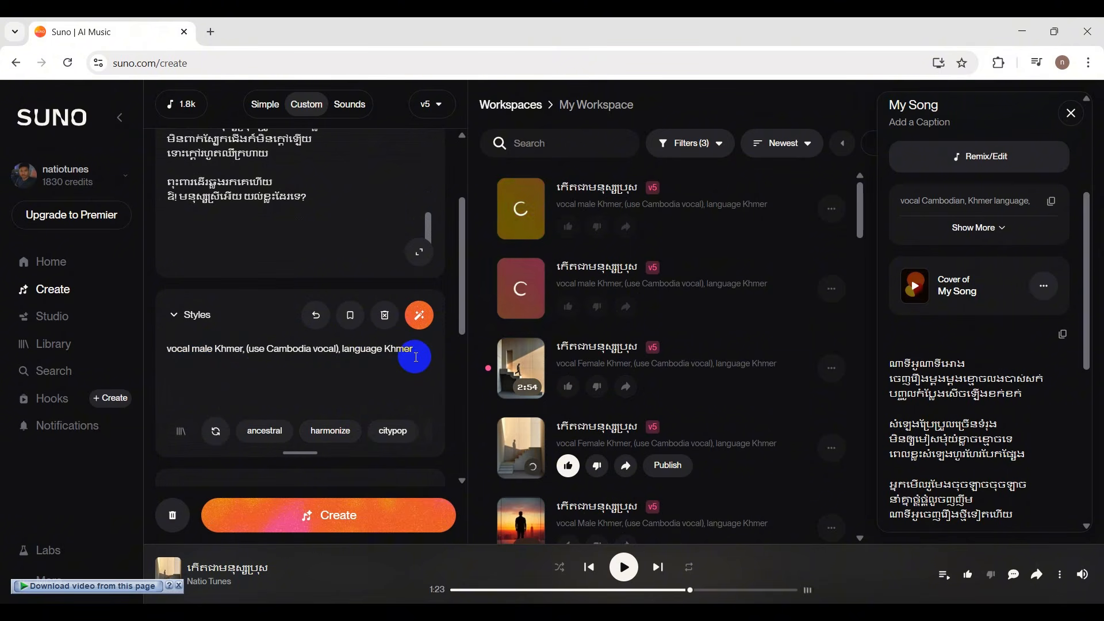
Check the Vocal Gender setting and the lyrics, and play both newly generated male versions.
scroll(414, 356, "down", 5)
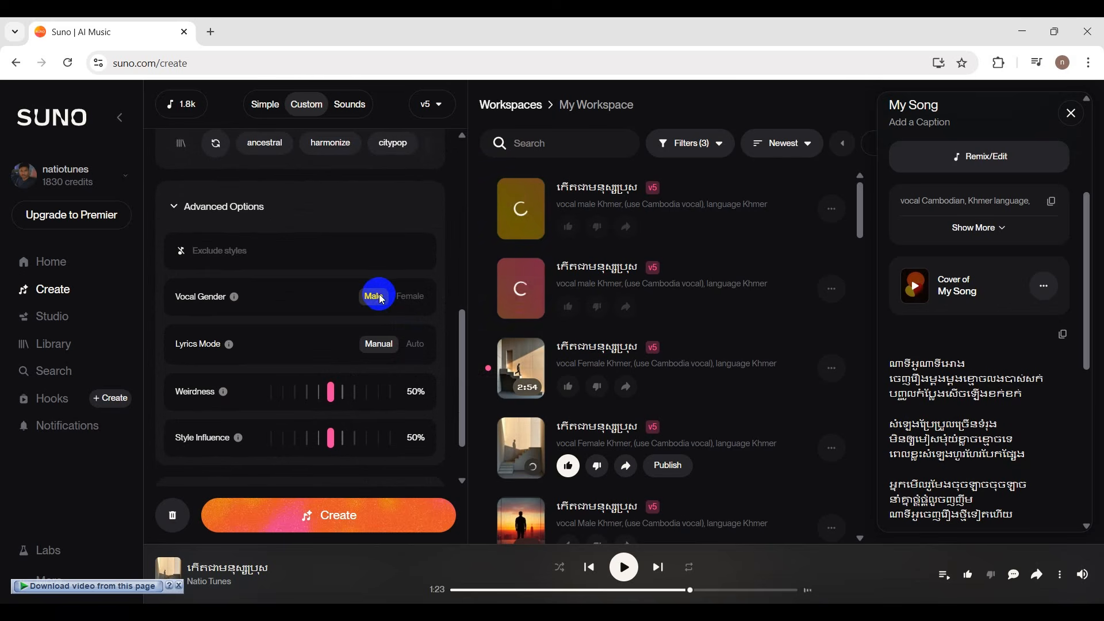
scroll(380, 296, "down", 2)
scroll(381, 387, "up", 10)
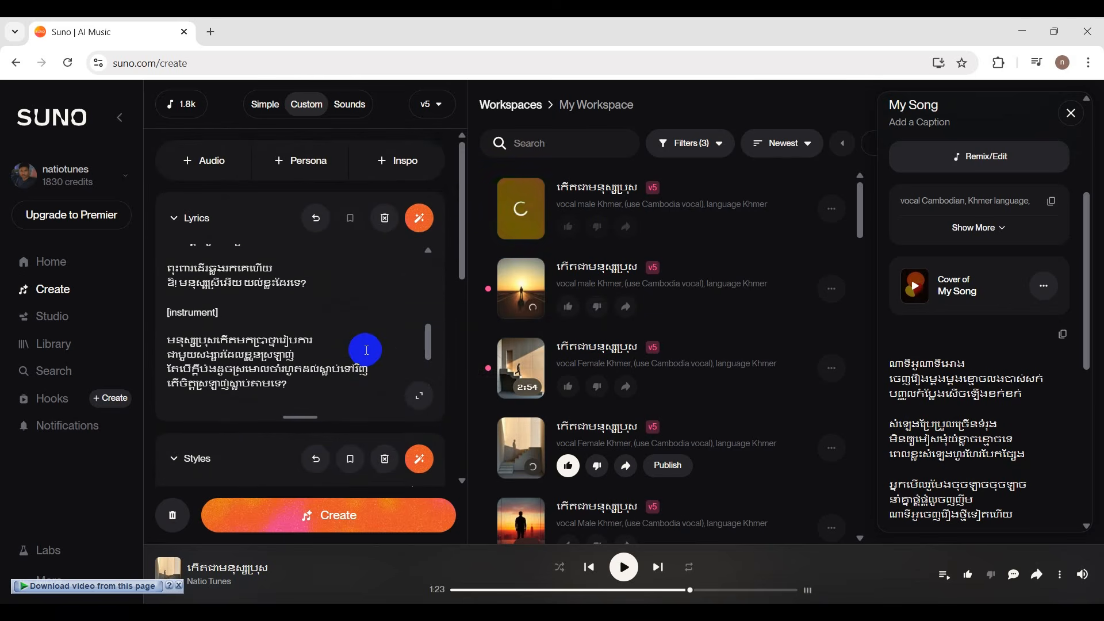
scroll(366, 350, "up", 5)
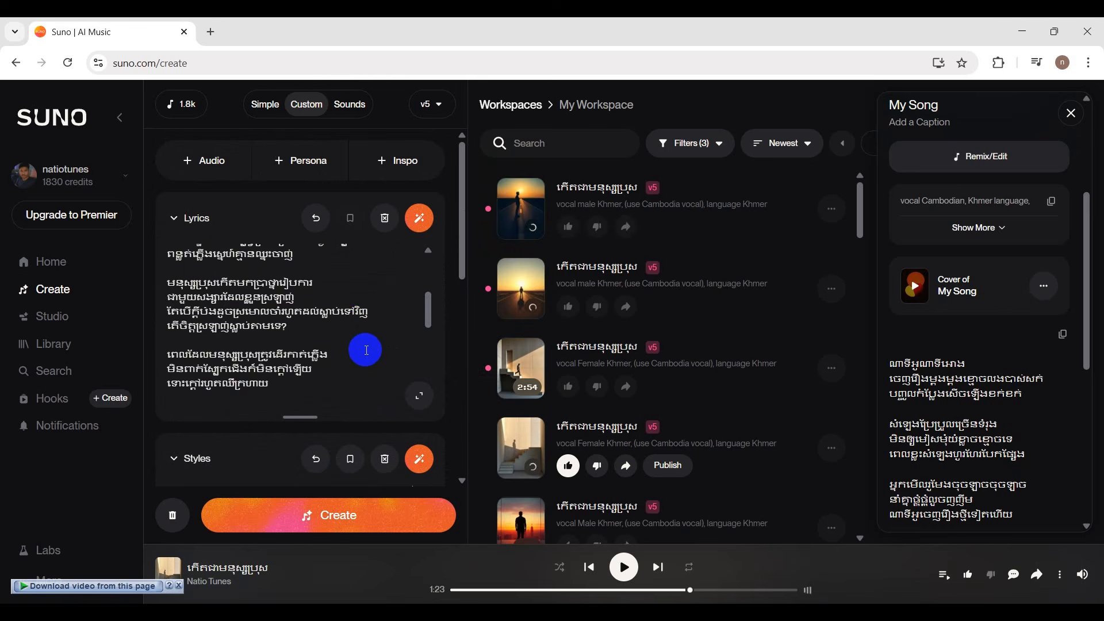
left_click(520, 208)
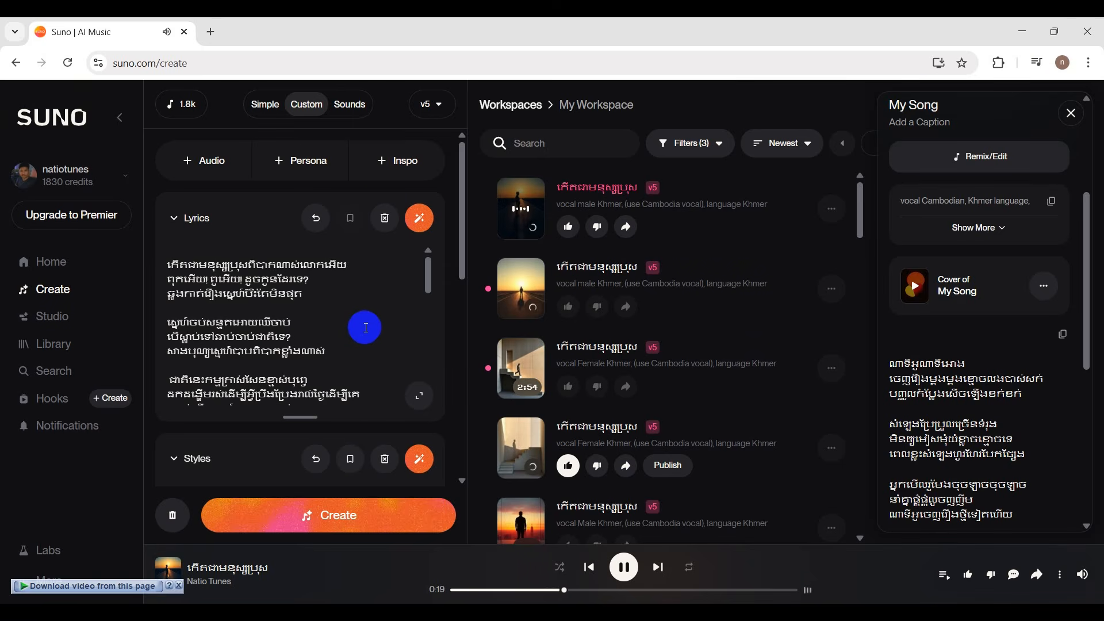
left_click(524, 294)
Capitalize "Male" in the style prompt, pause the track and generate the song again.
scroll(353, 377, "down", 6)
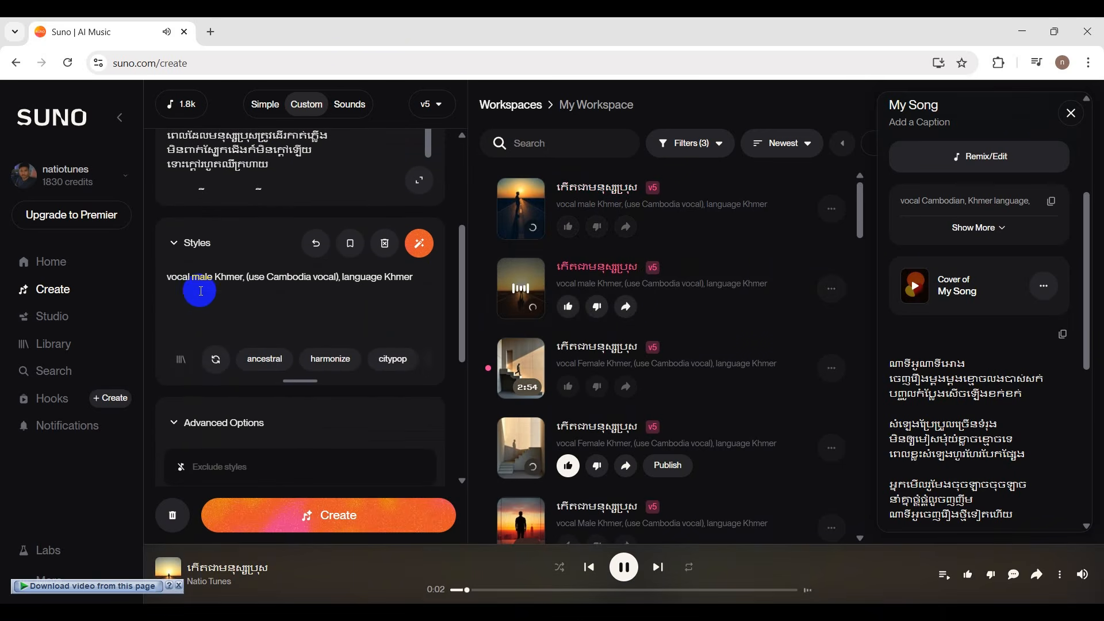
left_click_drag(198, 277, 192, 277)
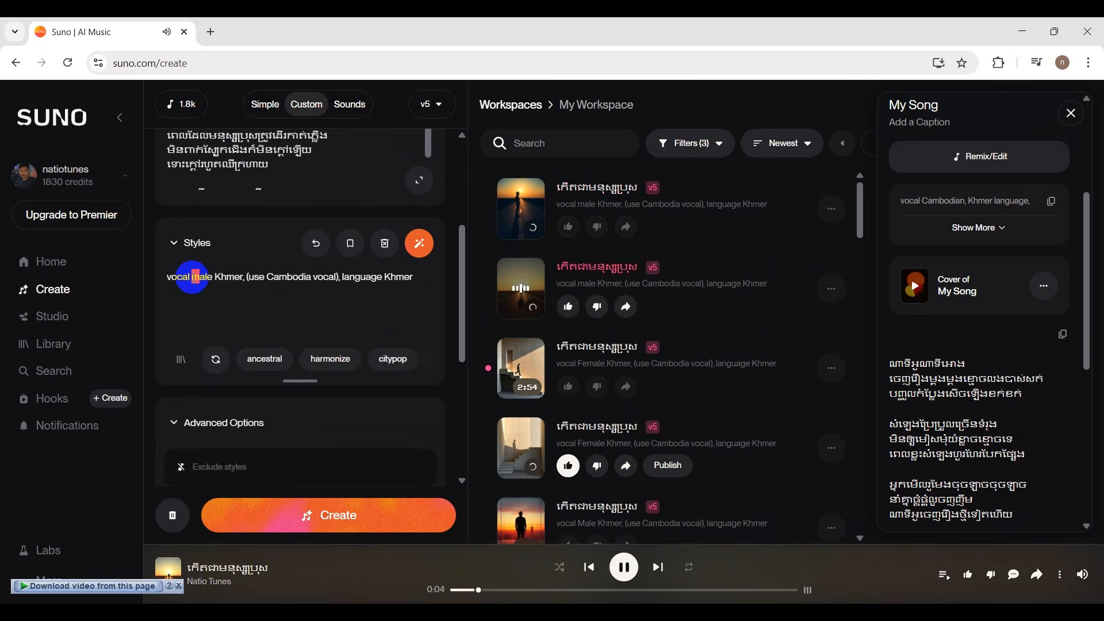
type("M")
left_click(251, 294)
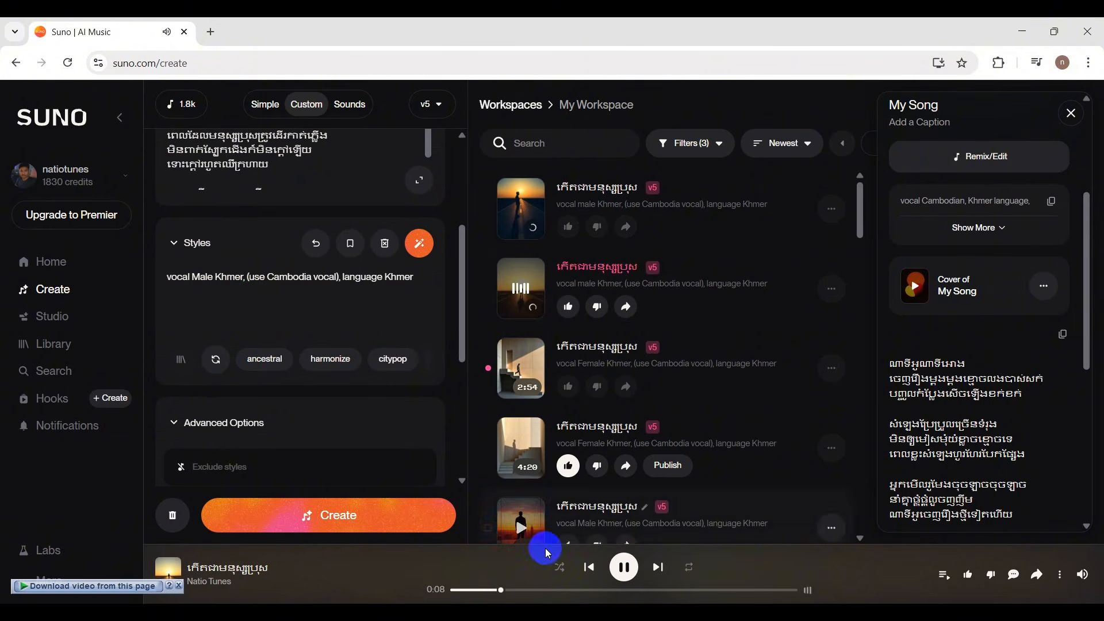
left_click(621, 566)
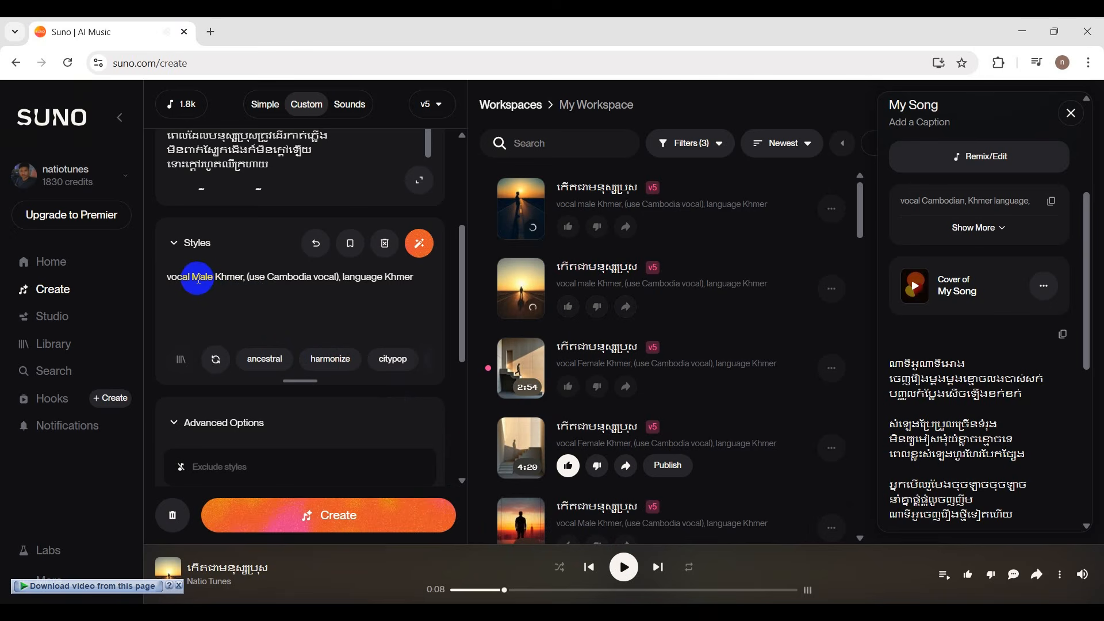
scroll(345, 368, "down", 3)
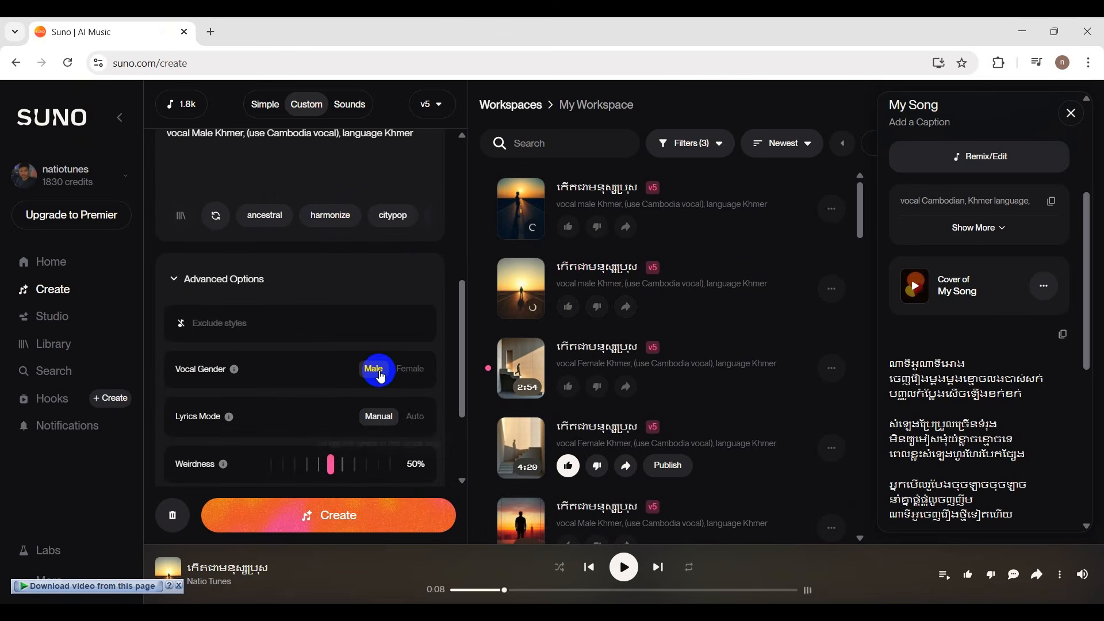
left_click(384, 526)
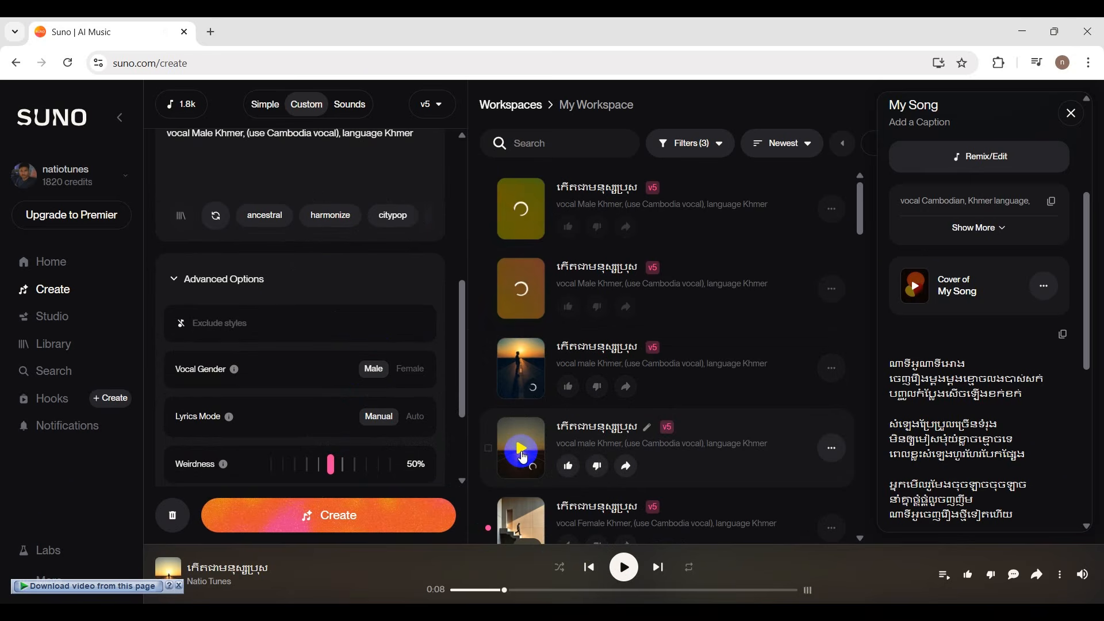
Resume the second version made with the lowercase "male" prompt, skip ahead and pause it.
left_click(522, 454)
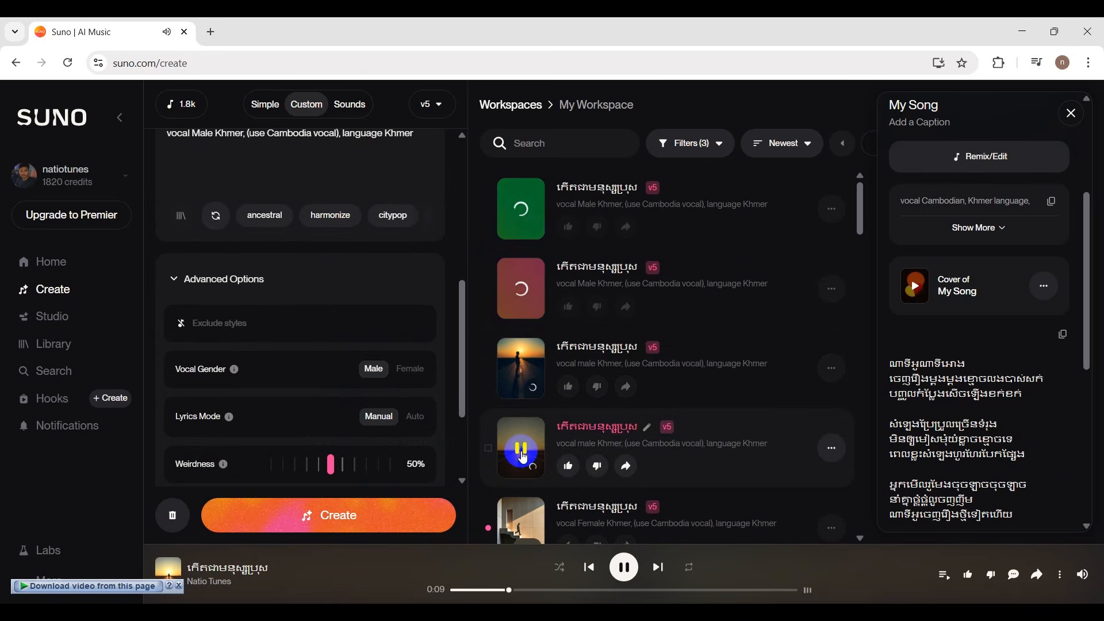
left_click(580, 592)
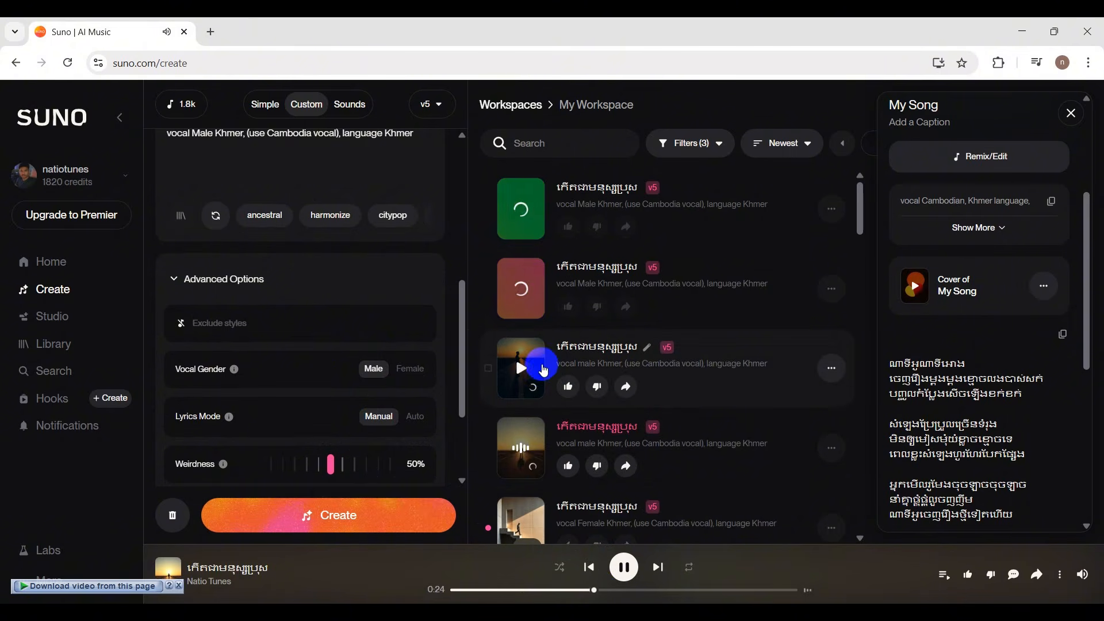
left_click(522, 451)
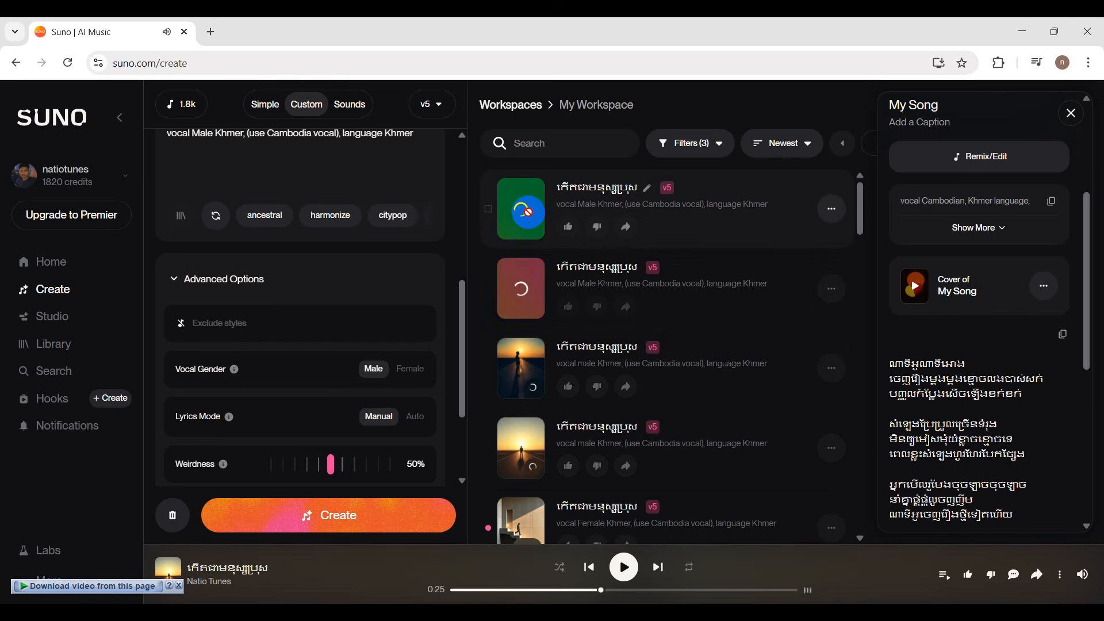
Sample the first version made with the capitalized "Male" prompt and generate the song once more with the same style.
left_click(523, 209)
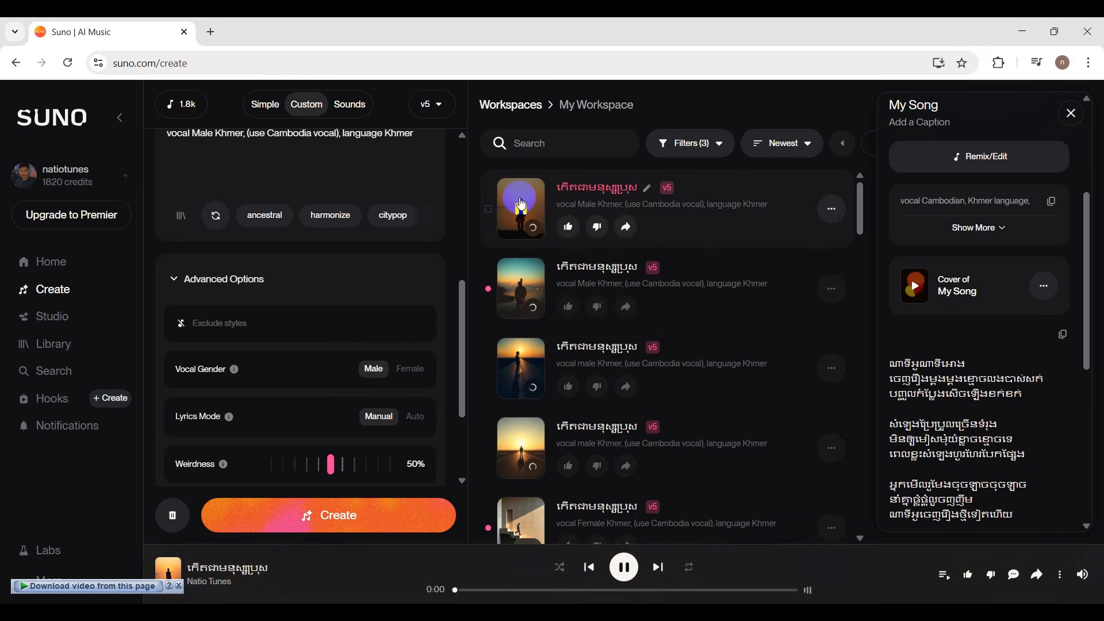
left_click(522, 590)
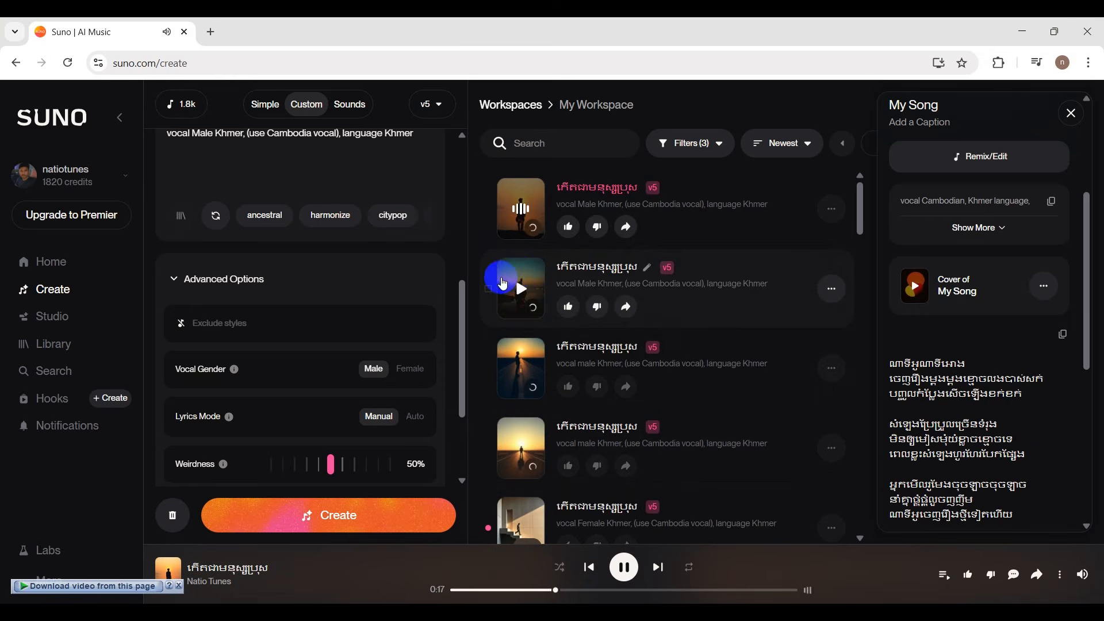
scroll(443, 277, "up", 3)
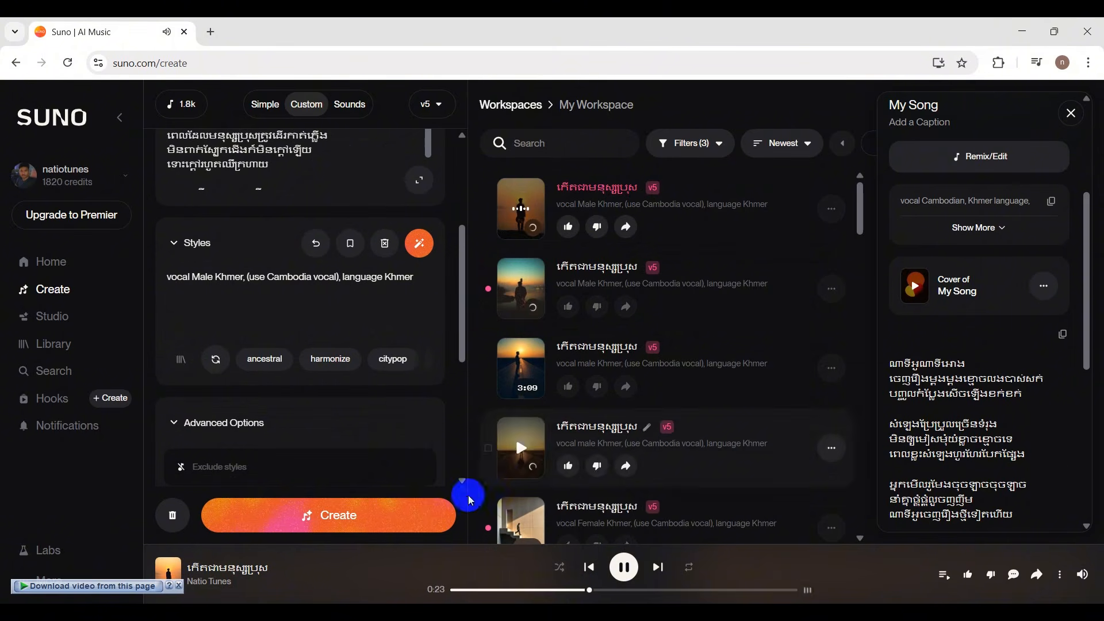
left_click(375, 524)
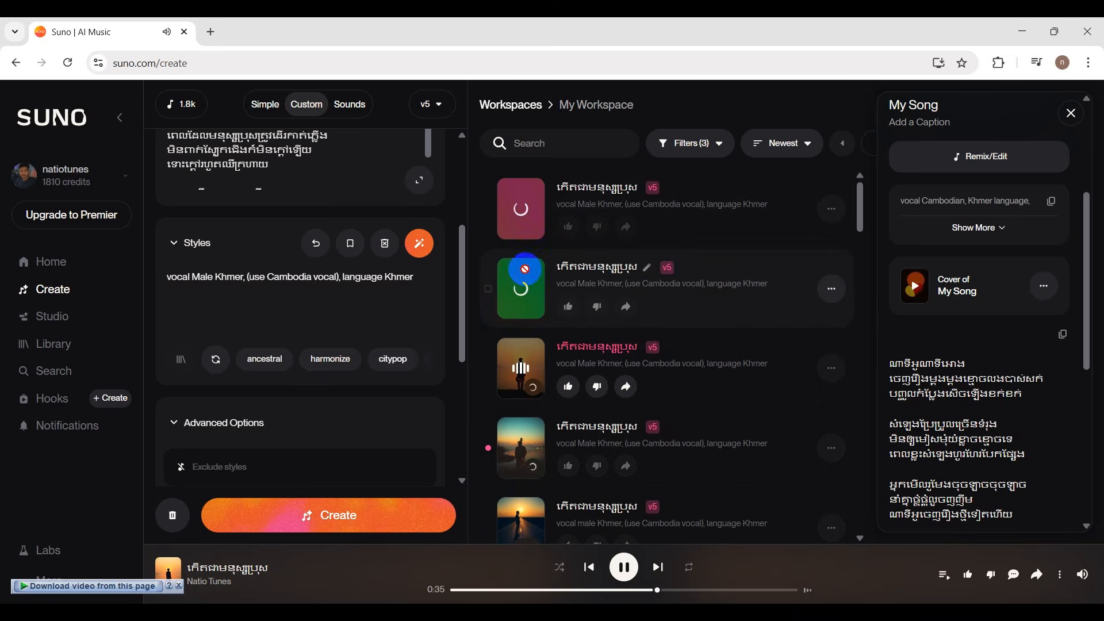
Play the first version of the latest male generation, skip ahead and pause it.
left_click(525, 216)
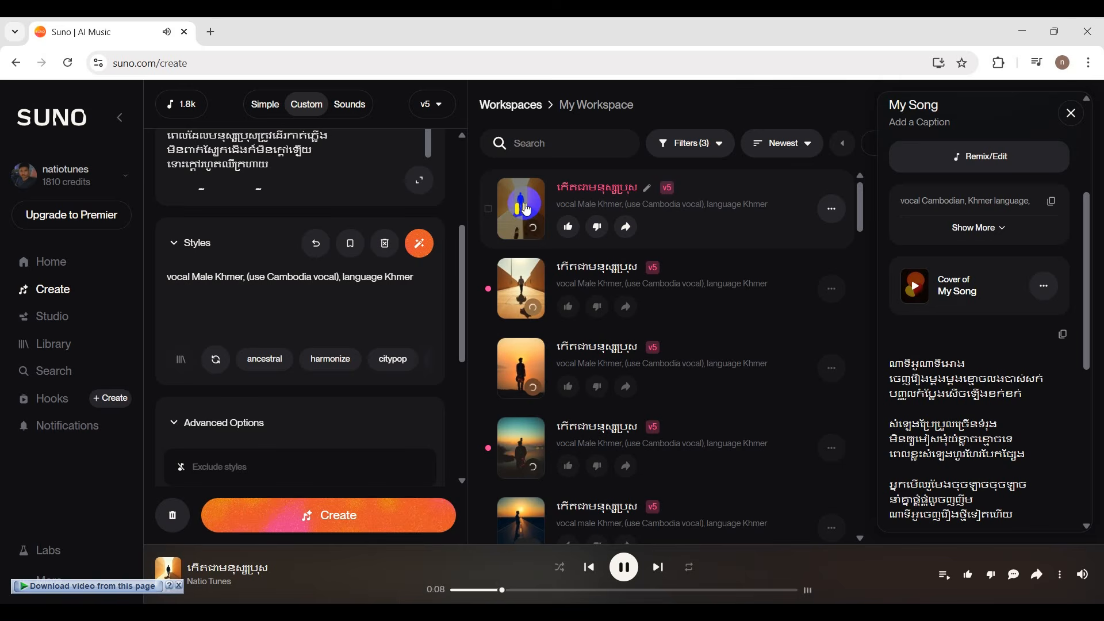
left_click(565, 590)
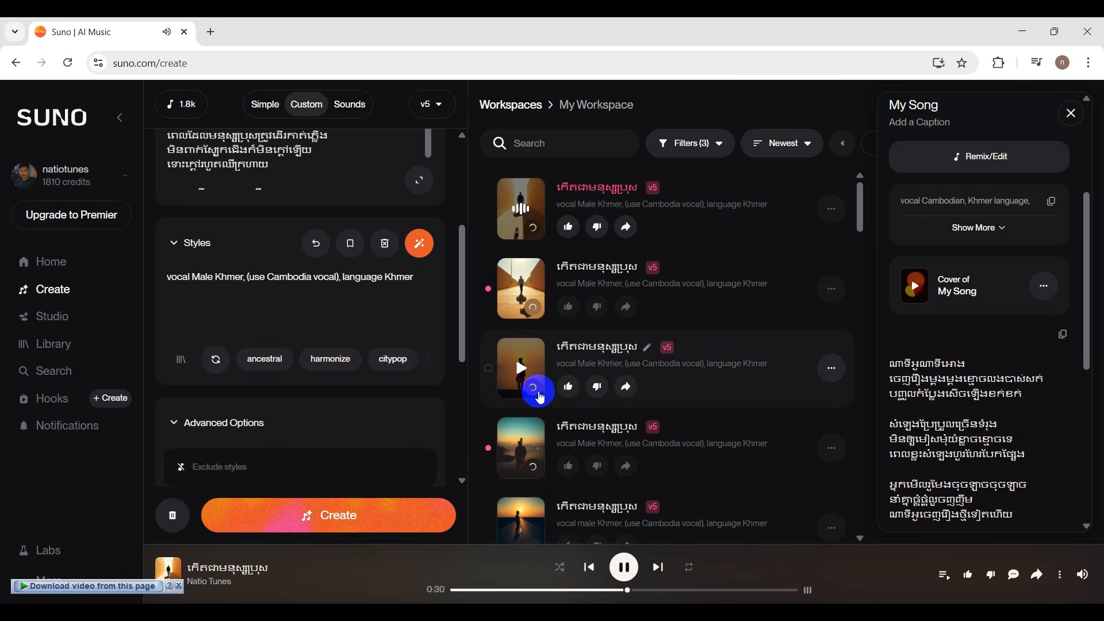
left_click(623, 567)
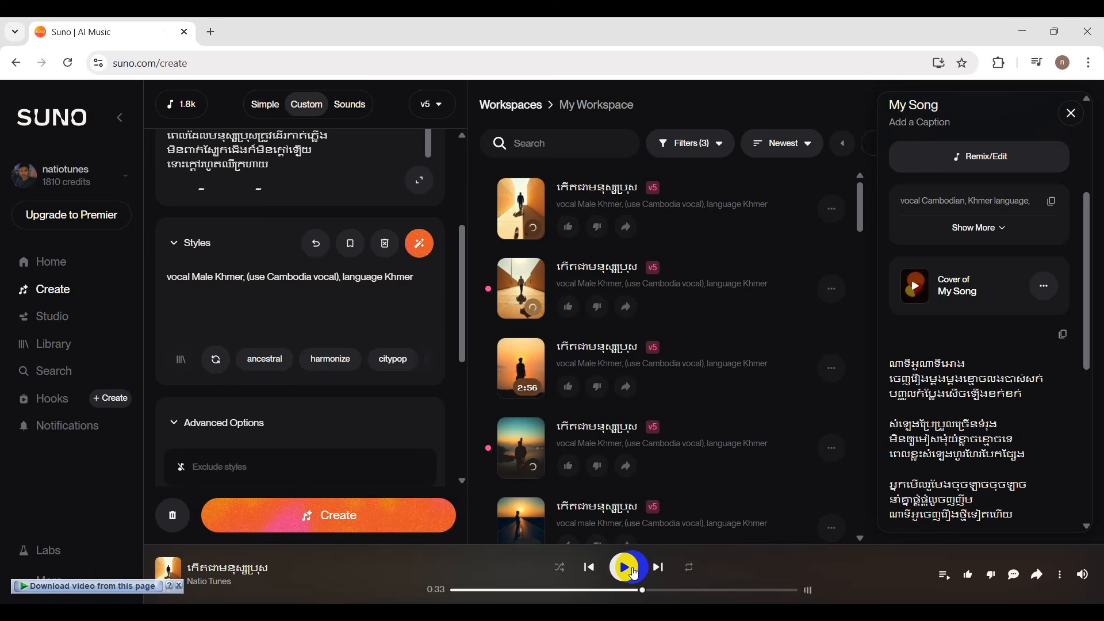
Play the second version of the latest male generation, skip ahead twice, pause it and look through the older versions.
mouse_move(522, 293)
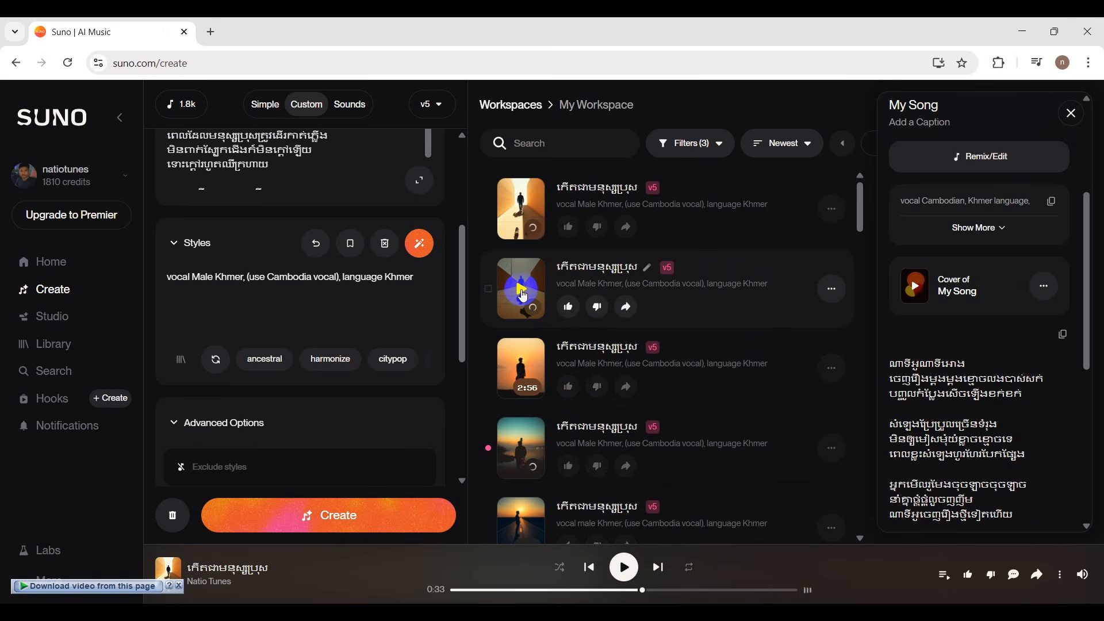
left_click(521, 289)
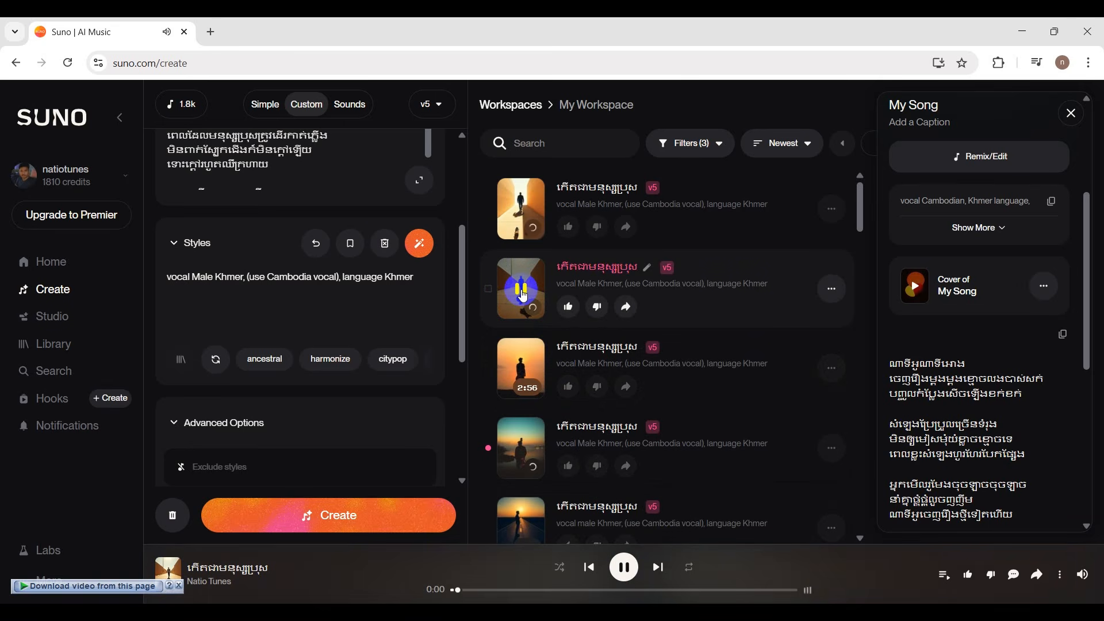
left_click(549, 590)
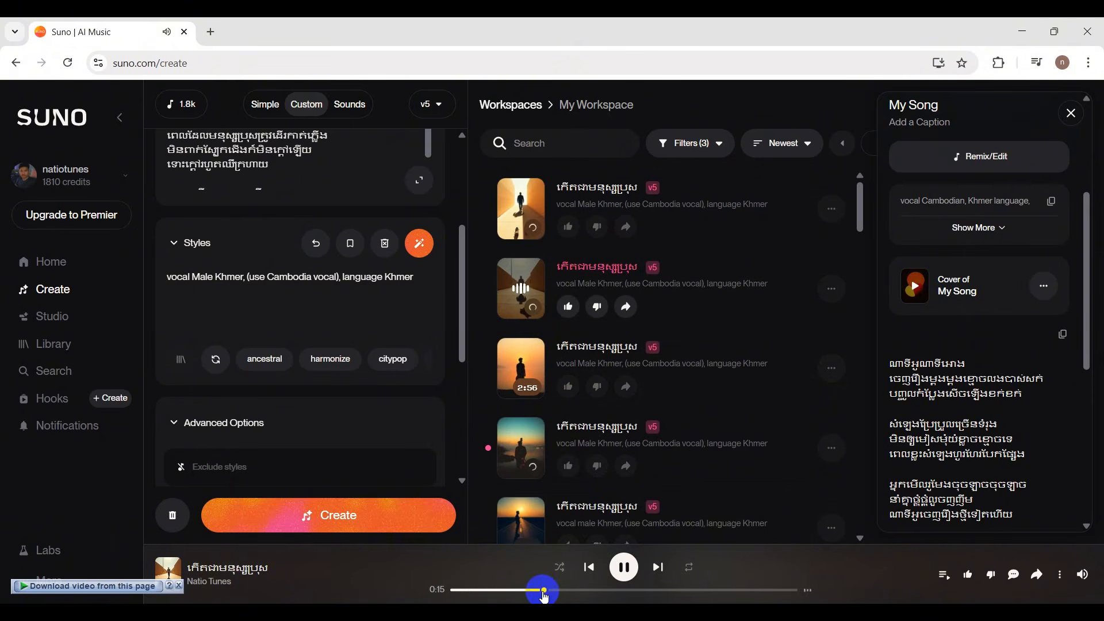
left_click(663, 590)
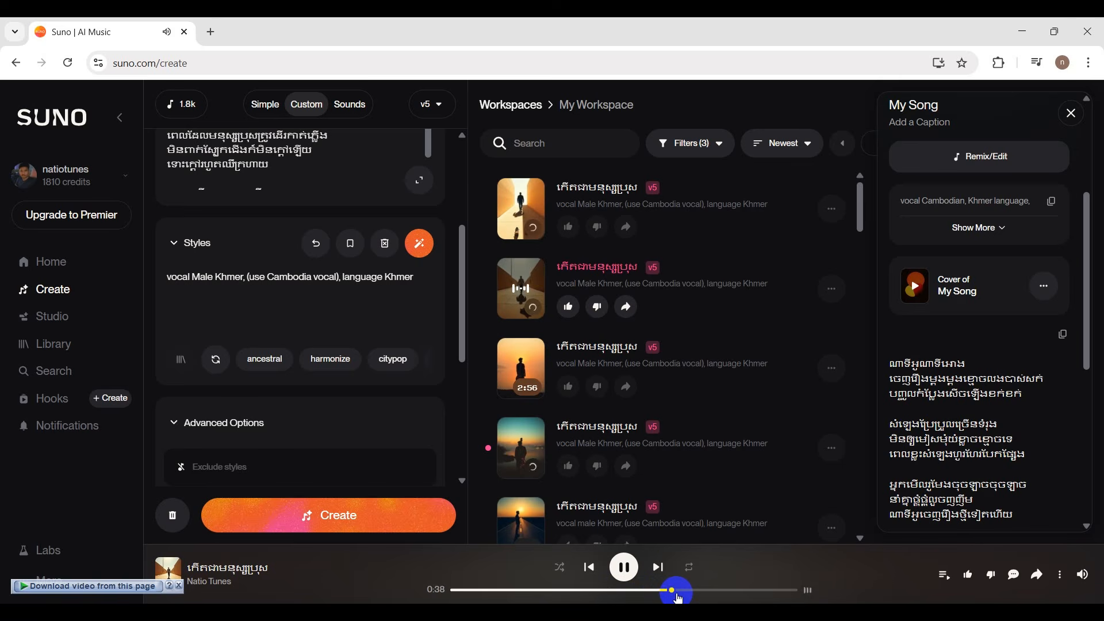
left_click(630, 576)
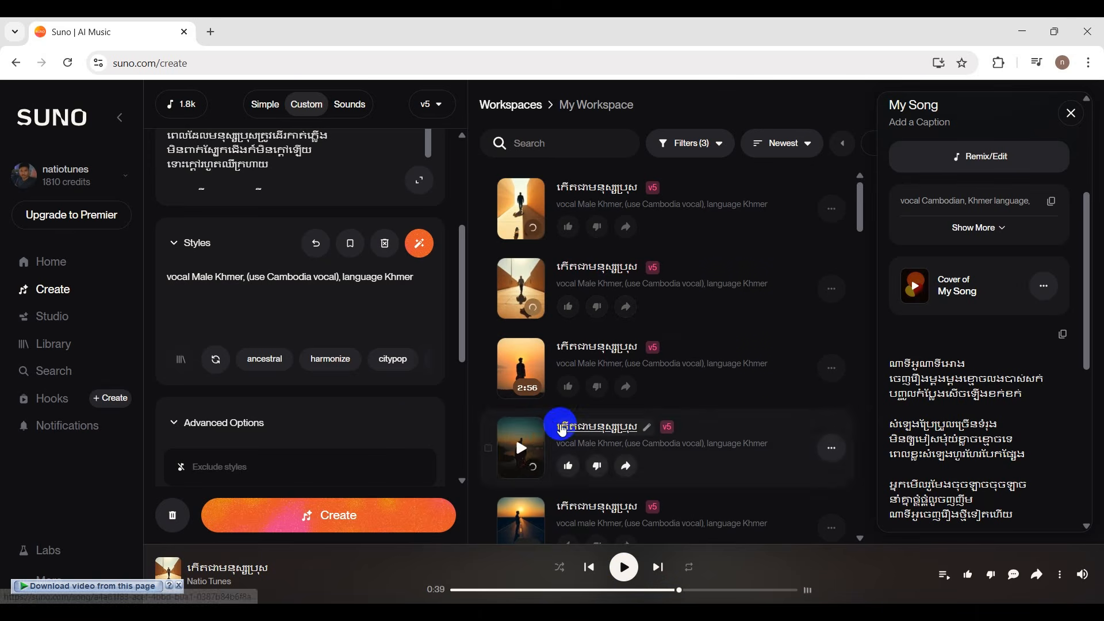
scroll(562, 422, "down", 3)
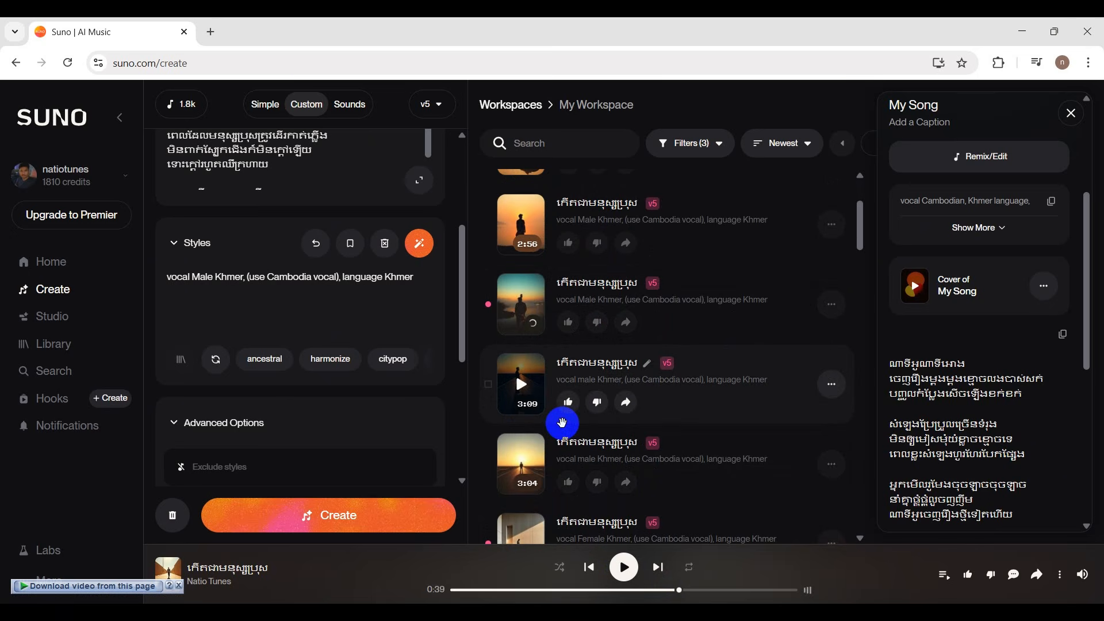